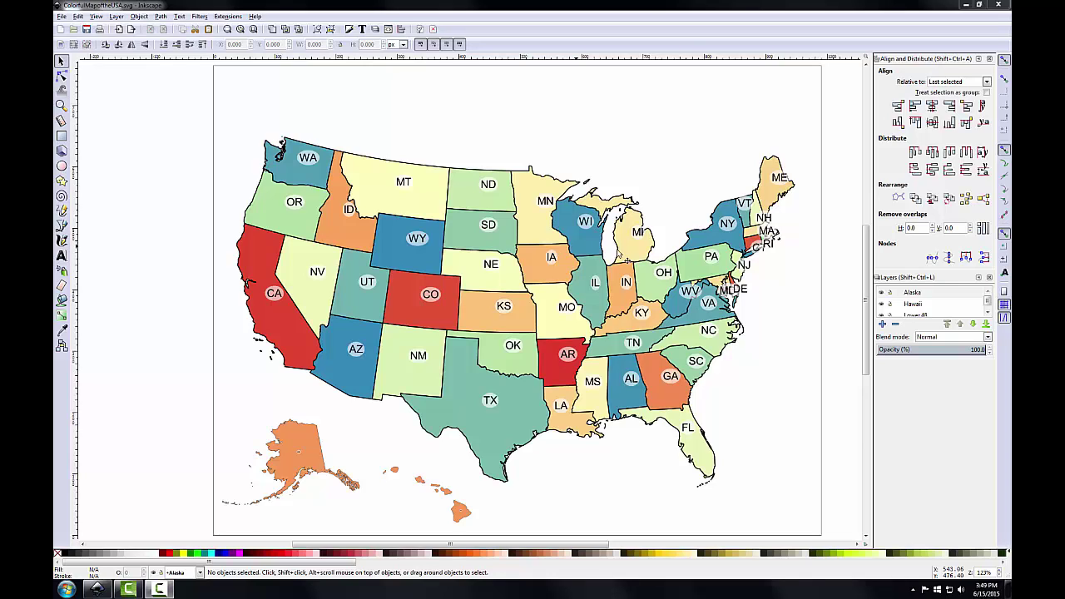
Close Align and Distribute, lengthen the Layers list, and select the Alaska inset group on the Alaska layer.
click(988, 60)
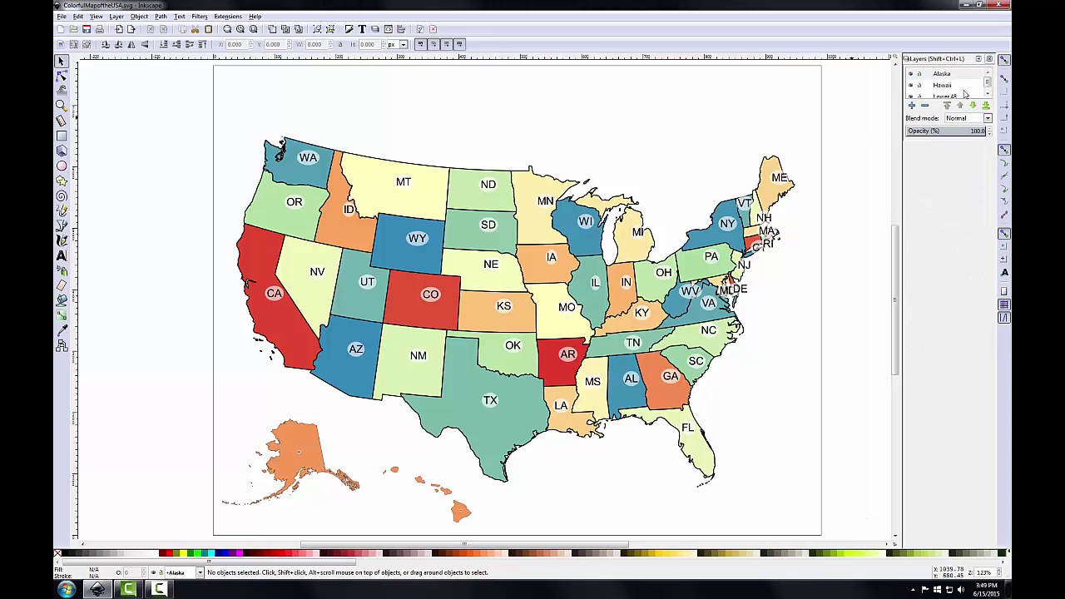
drag(938, 101, 943, 222)
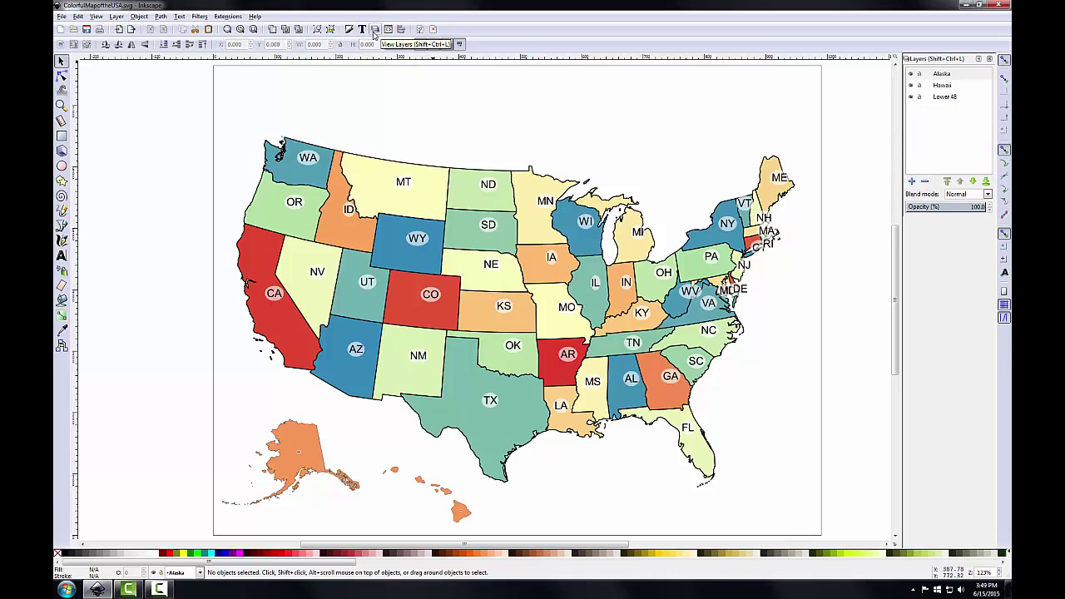
click(943, 74)
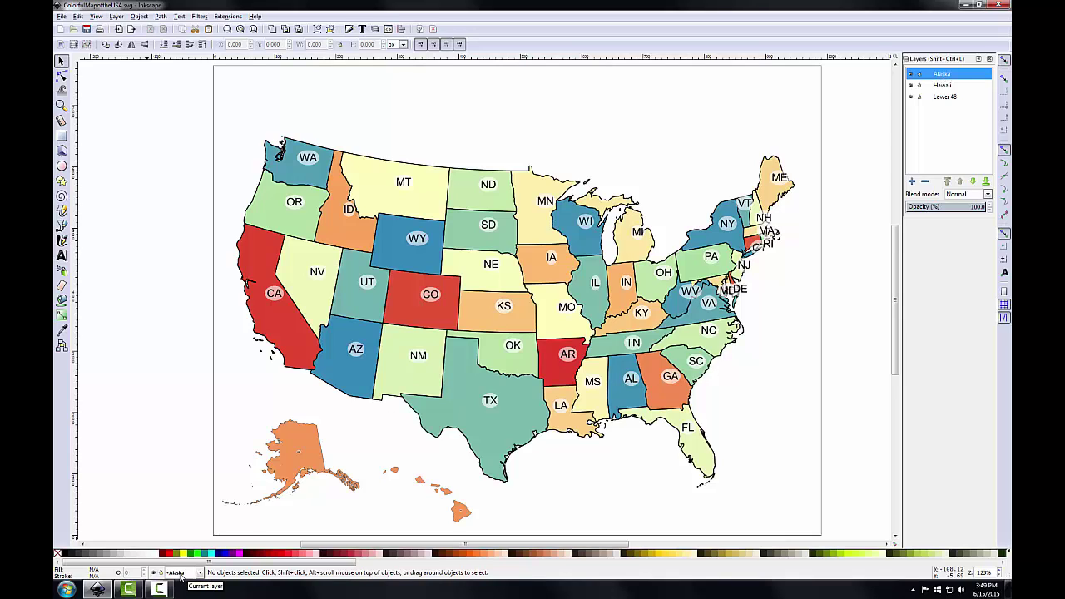
click(62, 63)
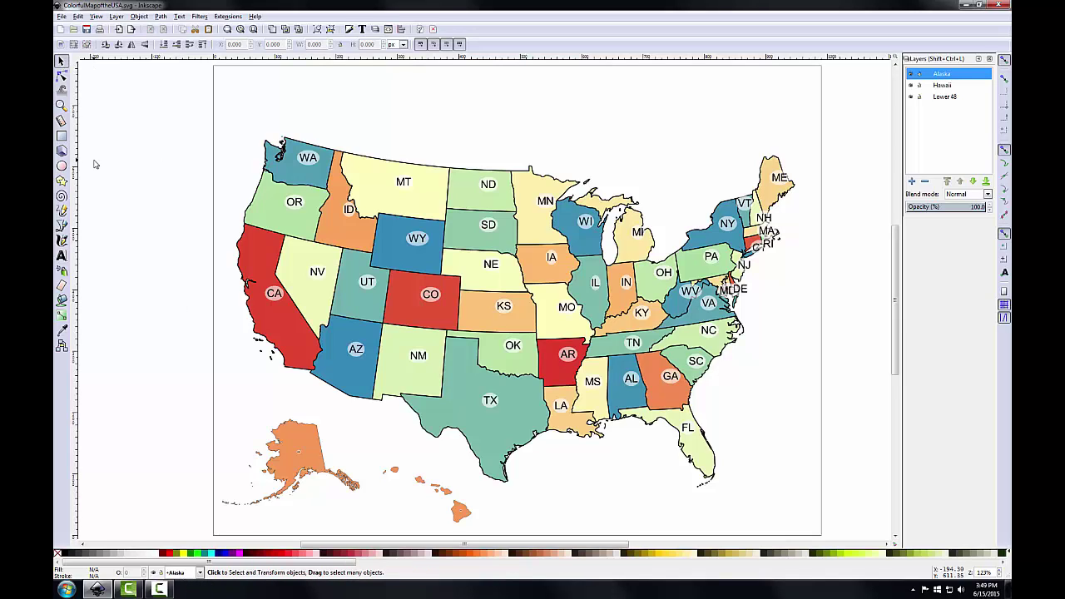
click(288, 453)
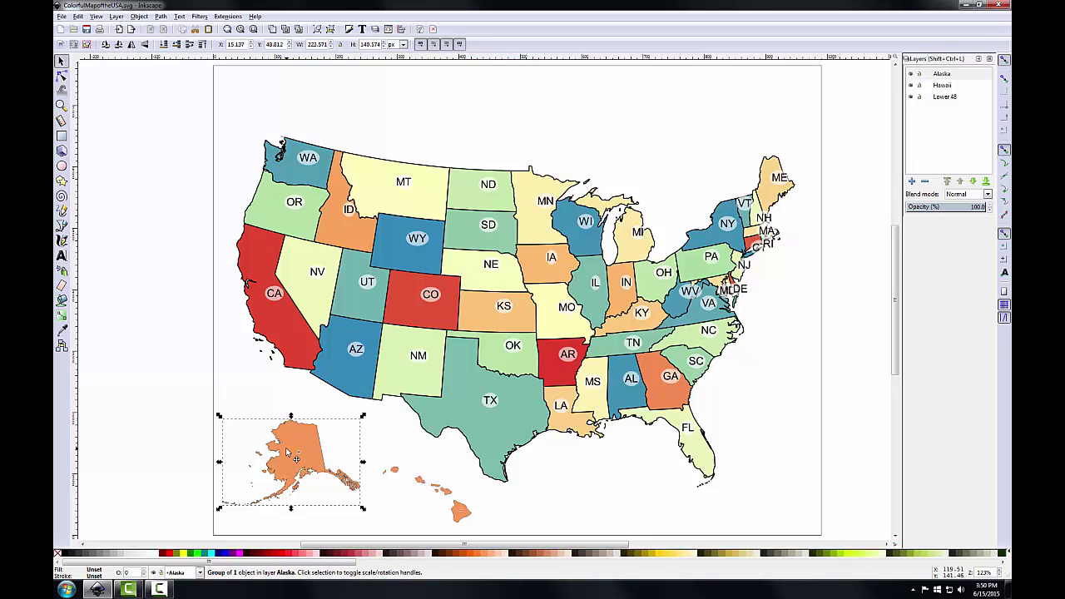
Set the Alaska group's stroke width to 1.417 px in Fill and Stroke.
click(350, 30)
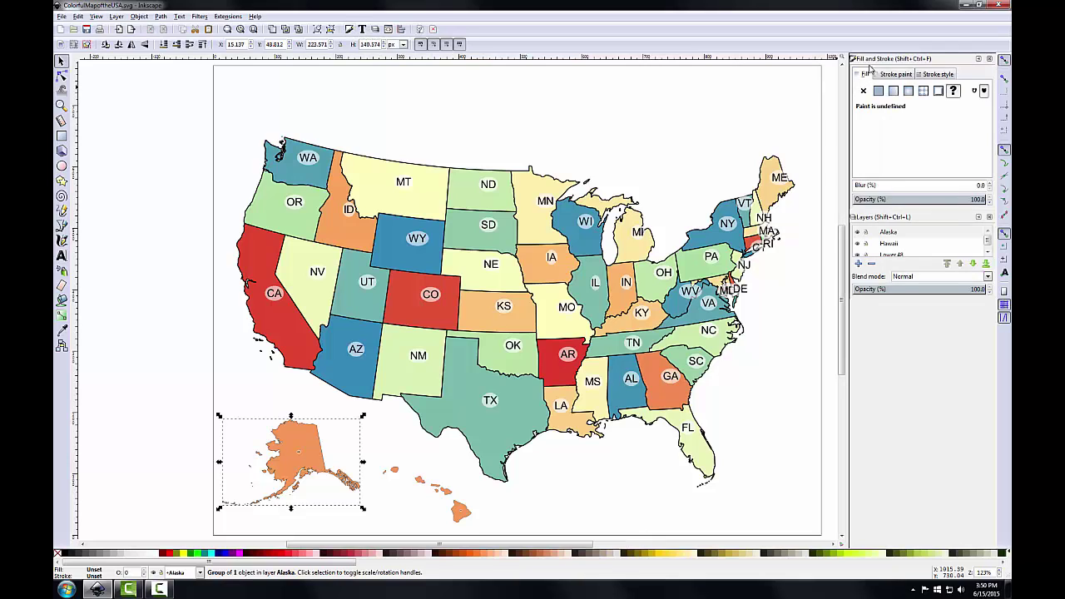
click(938, 74)
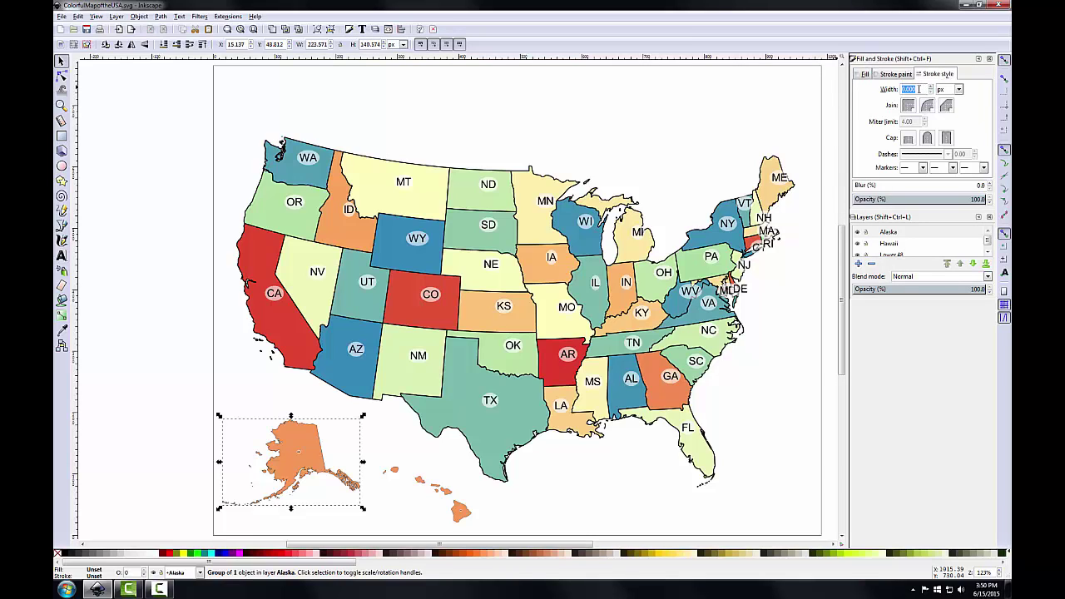
text(1.417)
key(Return)
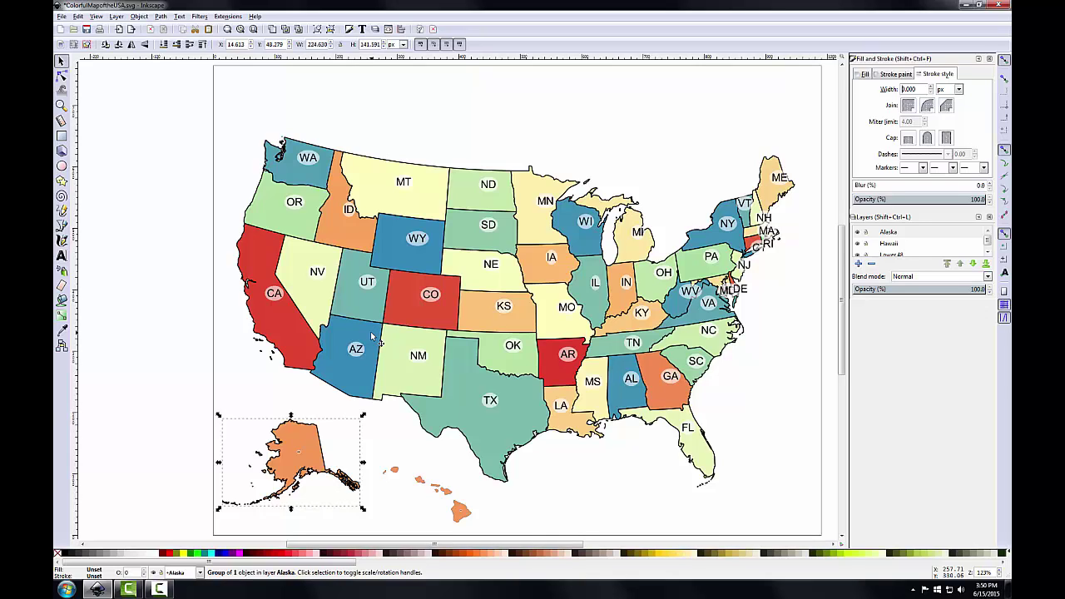
click(883, 248)
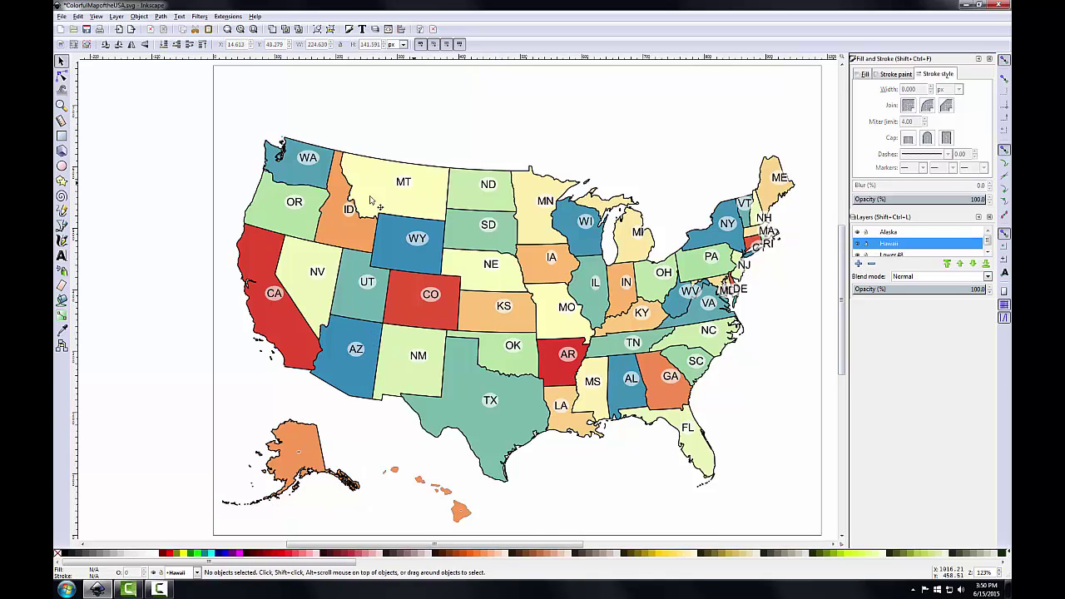
Select the Hawaii group, set its stroke width to 1.417 px, and close Fill and Stroke.
key(ctrl+a)
double_click(910, 89)
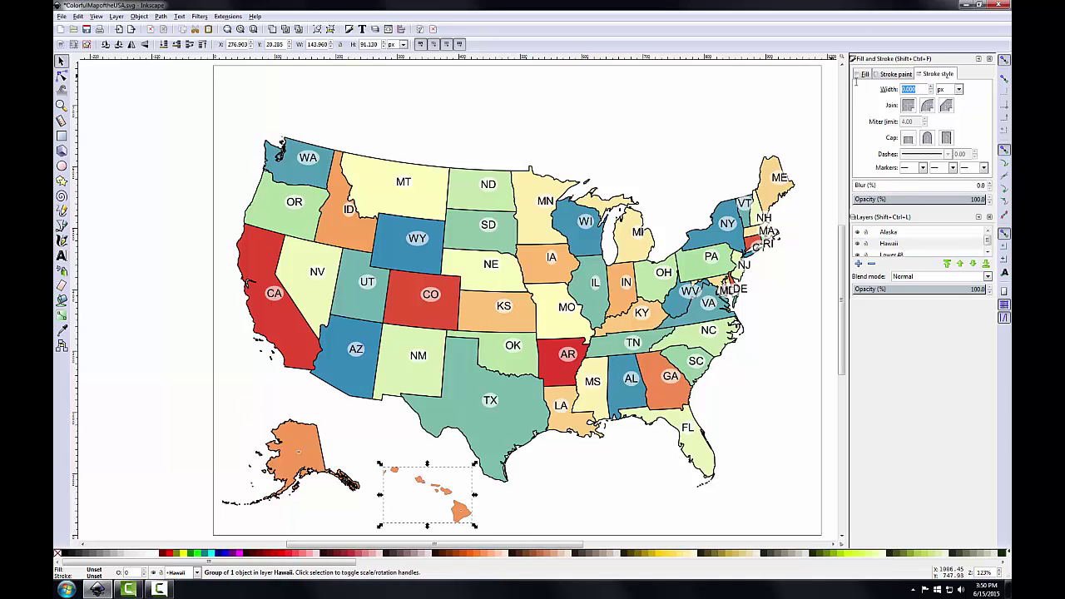
text(1.417)
key(Return)
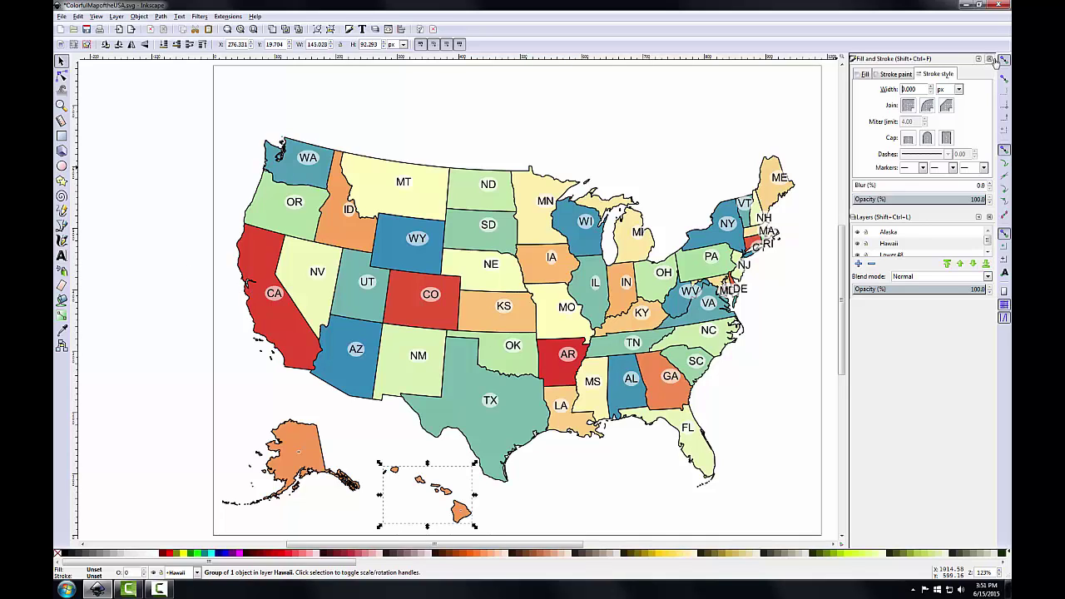
click(989, 59)
Select the Lower 48 map group, ungroup it three times into separate state groups, then deselect.
click(946, 98)
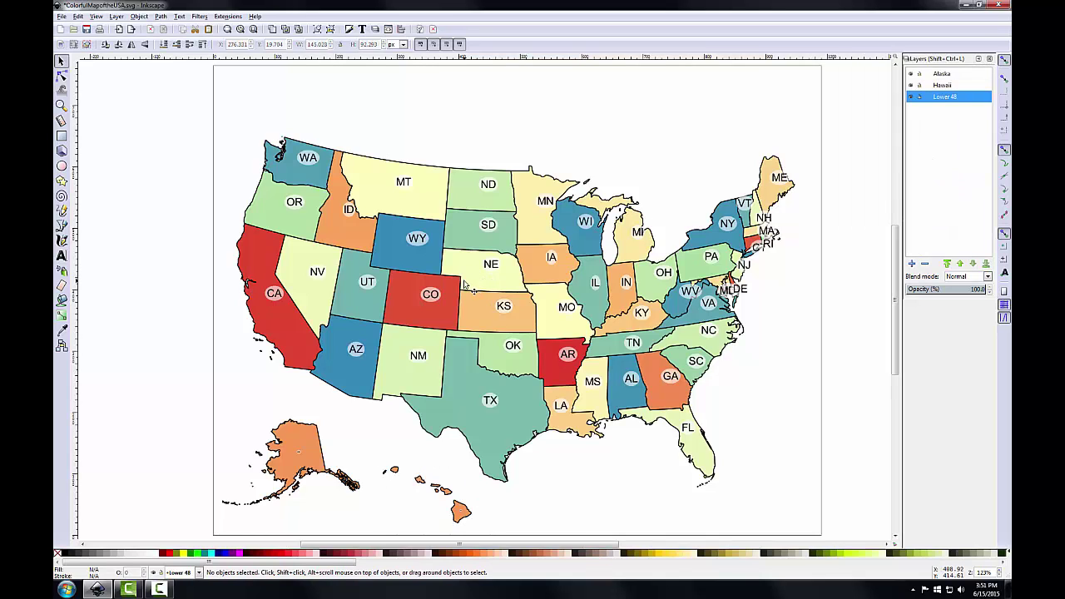
click(446, 271)
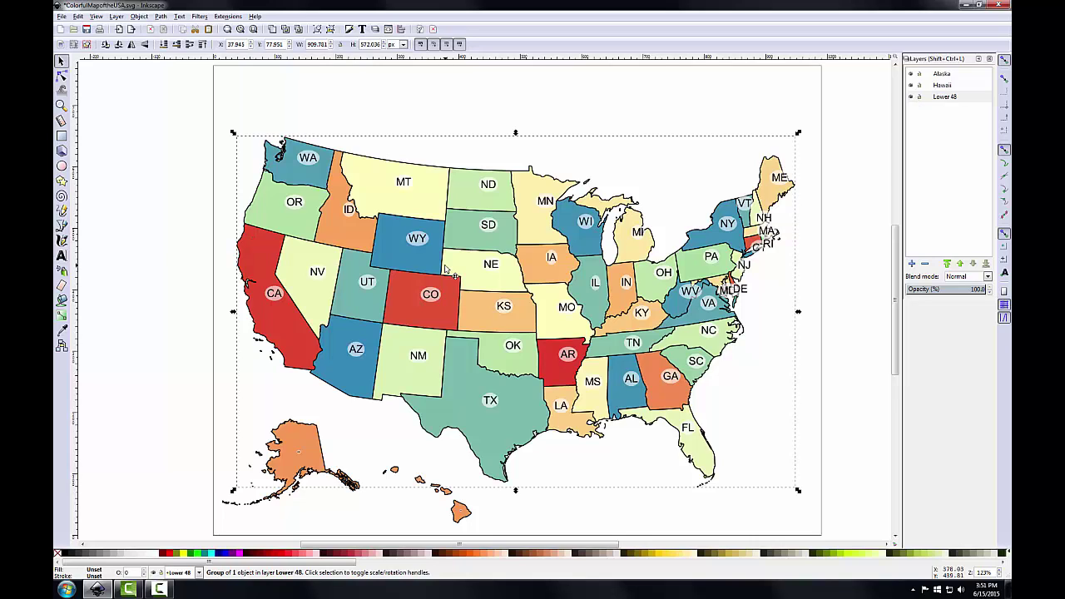
click(332, 30)
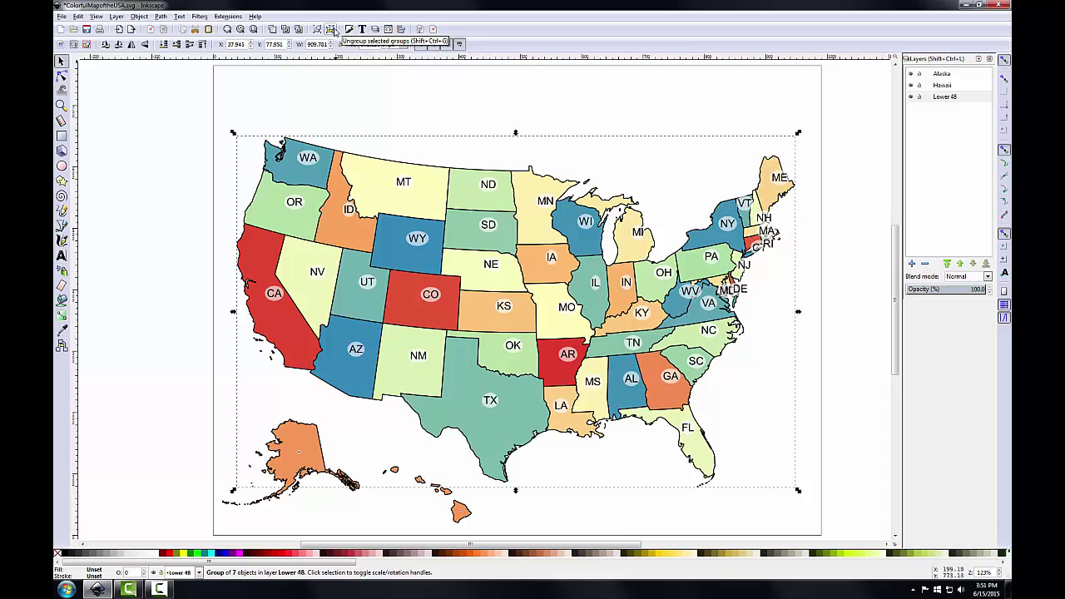
click(332, 30)
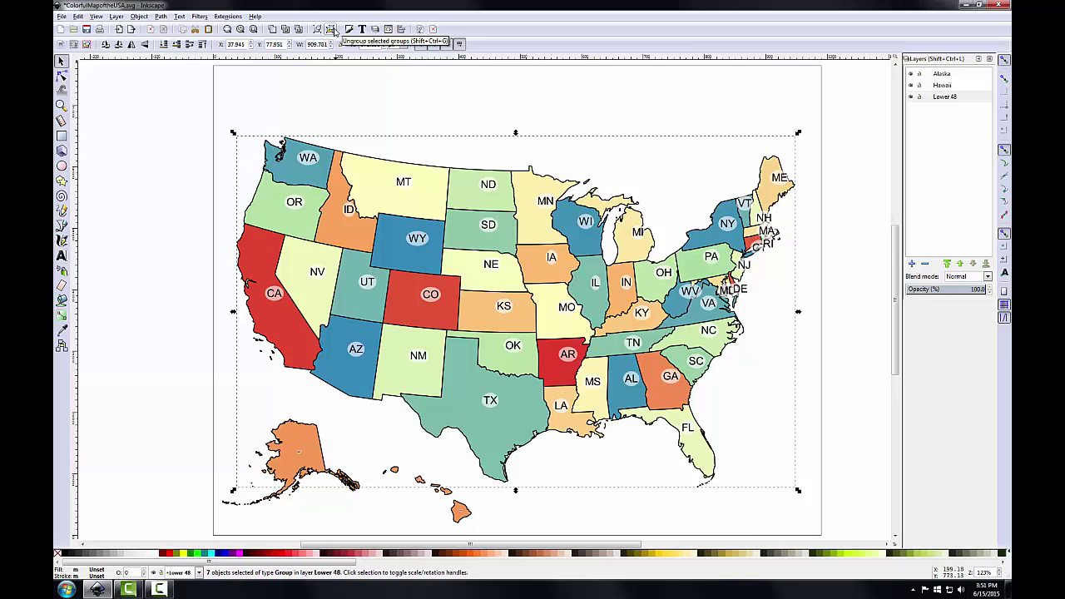
click(332, 30)
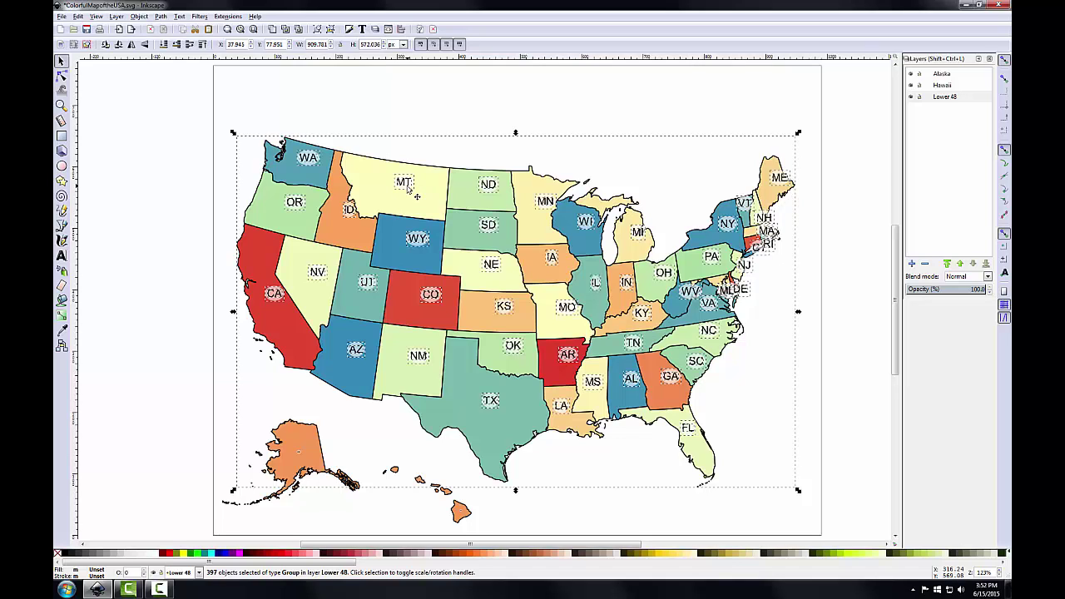
key(Escape)
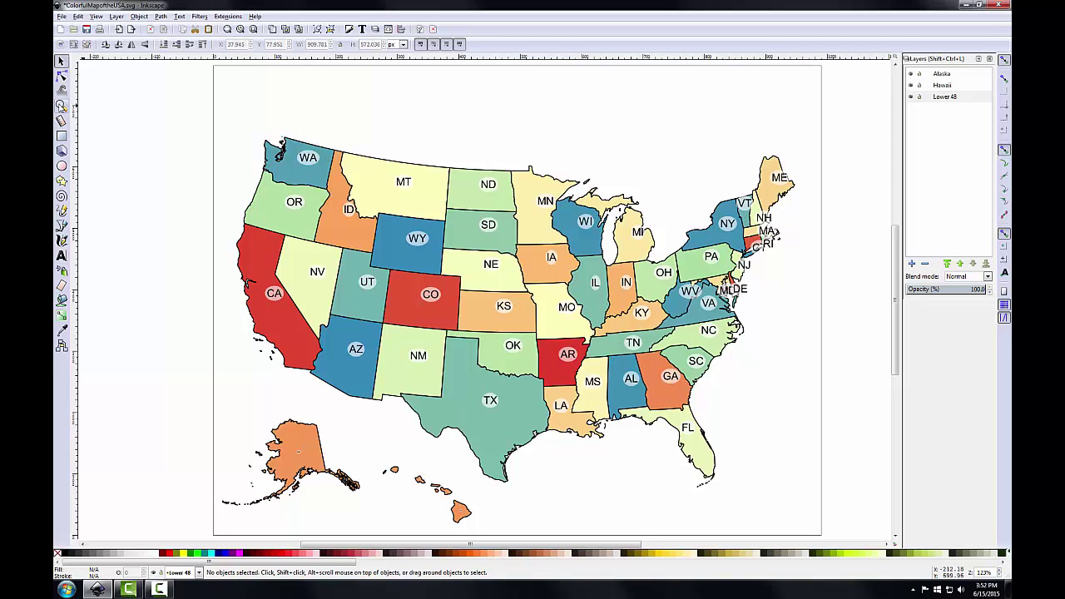
Zoom into the Northeast, group the NH label with its circle, and move it onto New Hampshire.
click(60, 106)
drag(701, 189, 809, 306)
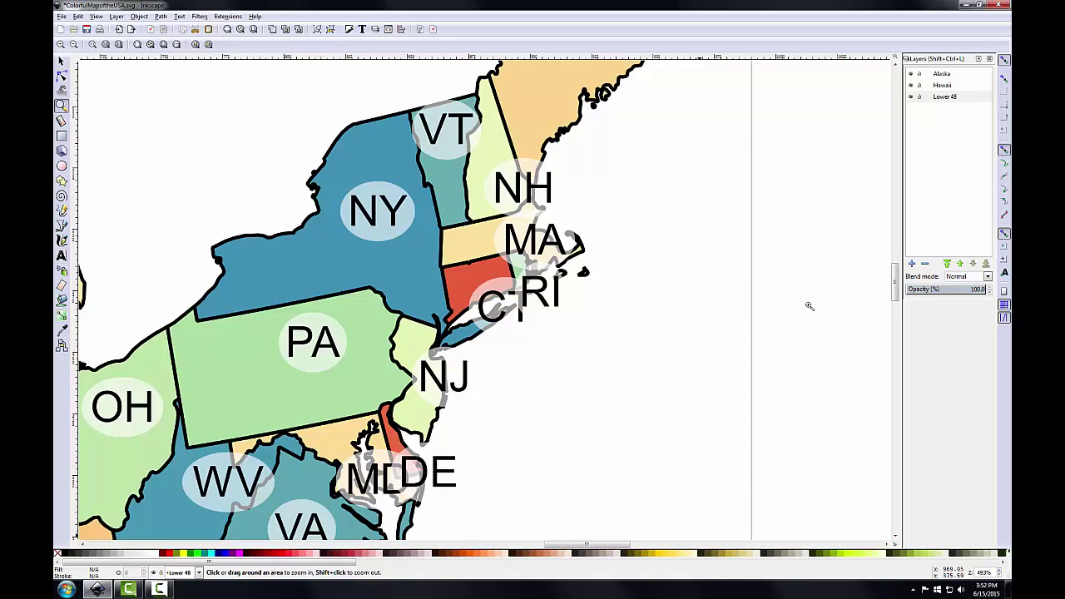
click(62, 62)
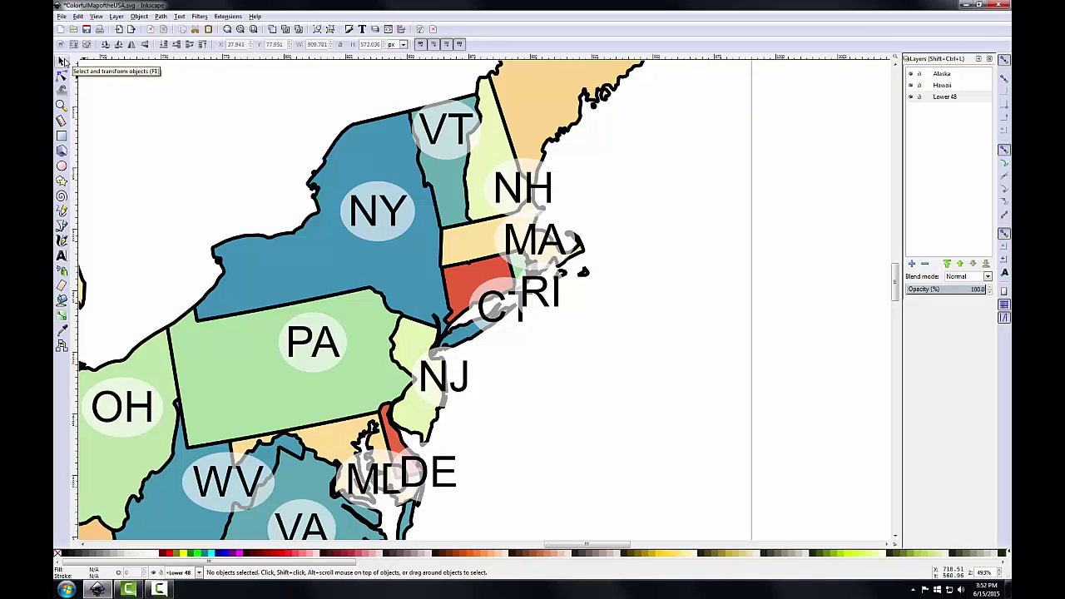
key(shift)
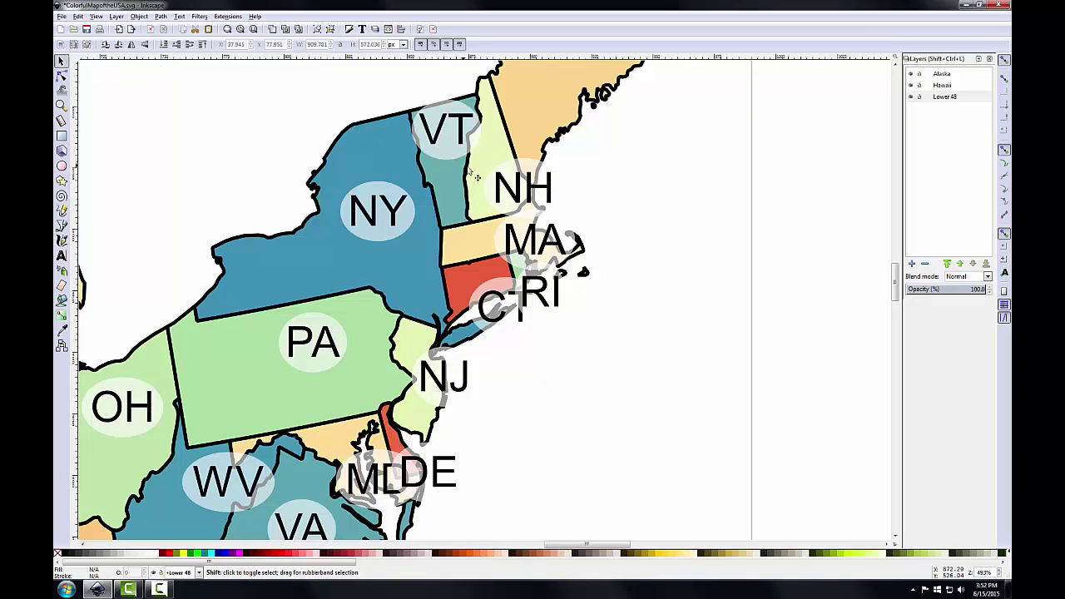
drag(481, 157, 572, 219)
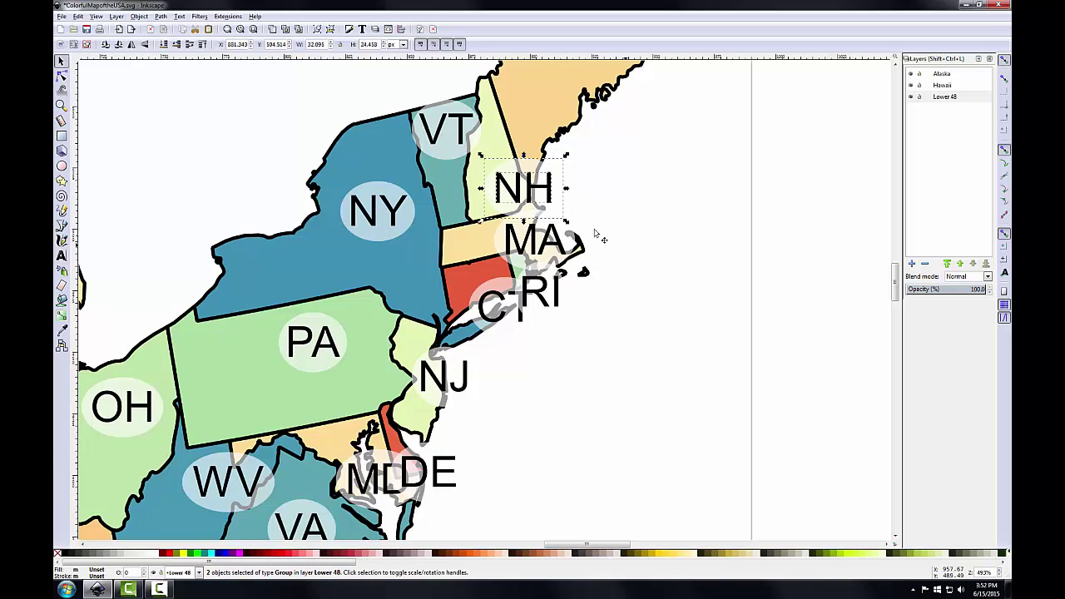
click(317, 30)
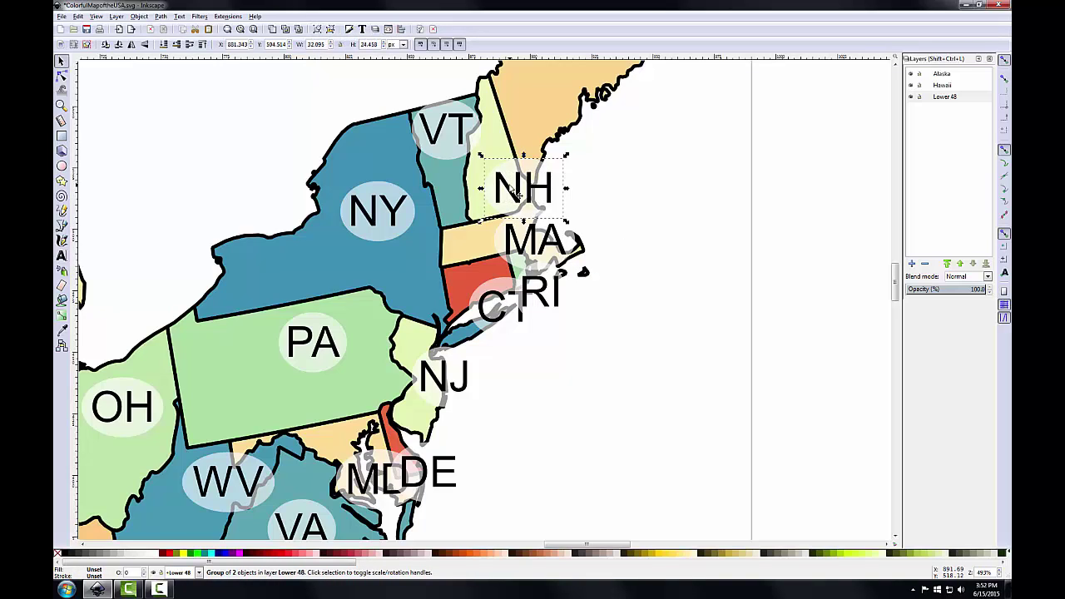
drag(524, 193, 501, 196)
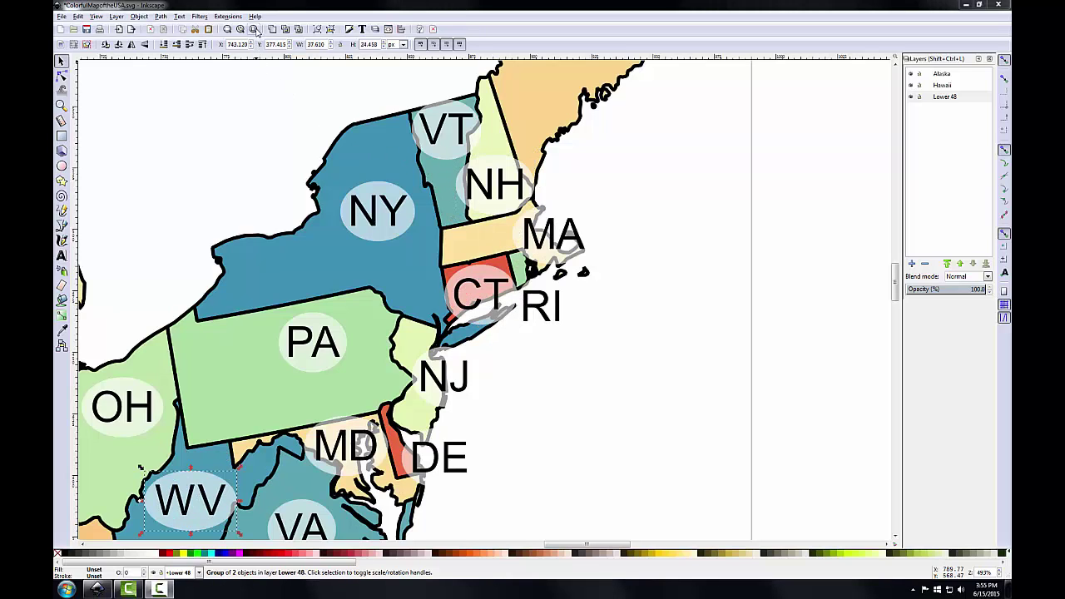
click(255, 29)
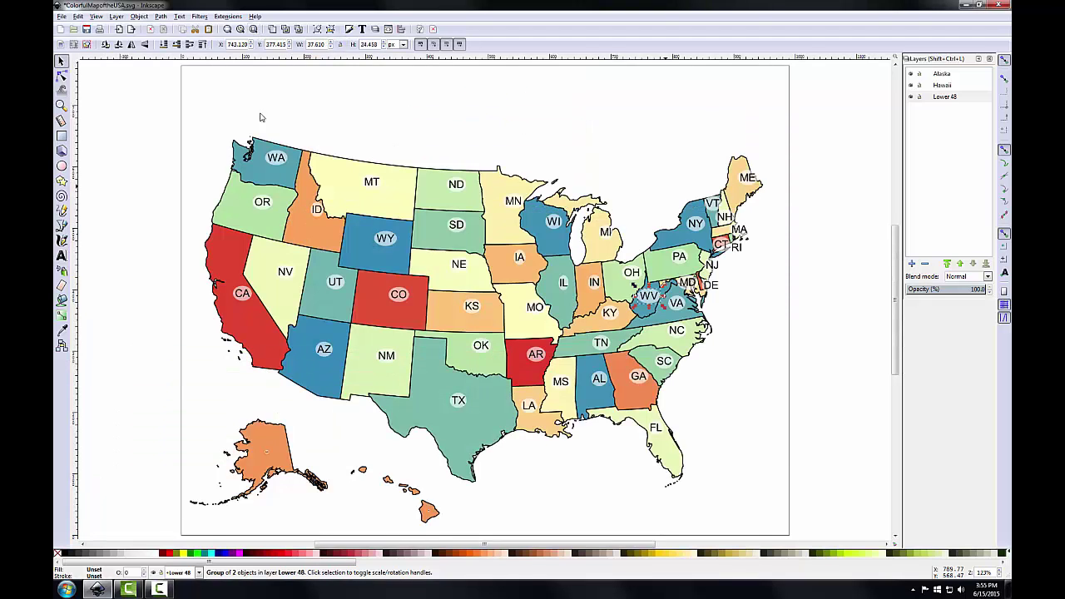
Deselect everything and zoom in on the Alaska inset.
click(122, 135)
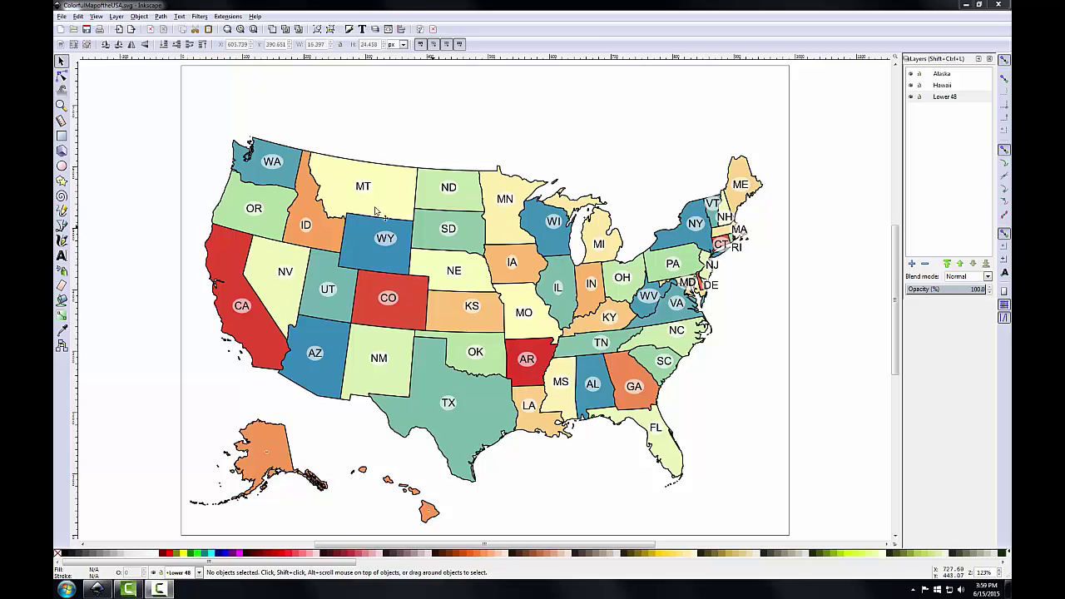
click(61, 106)
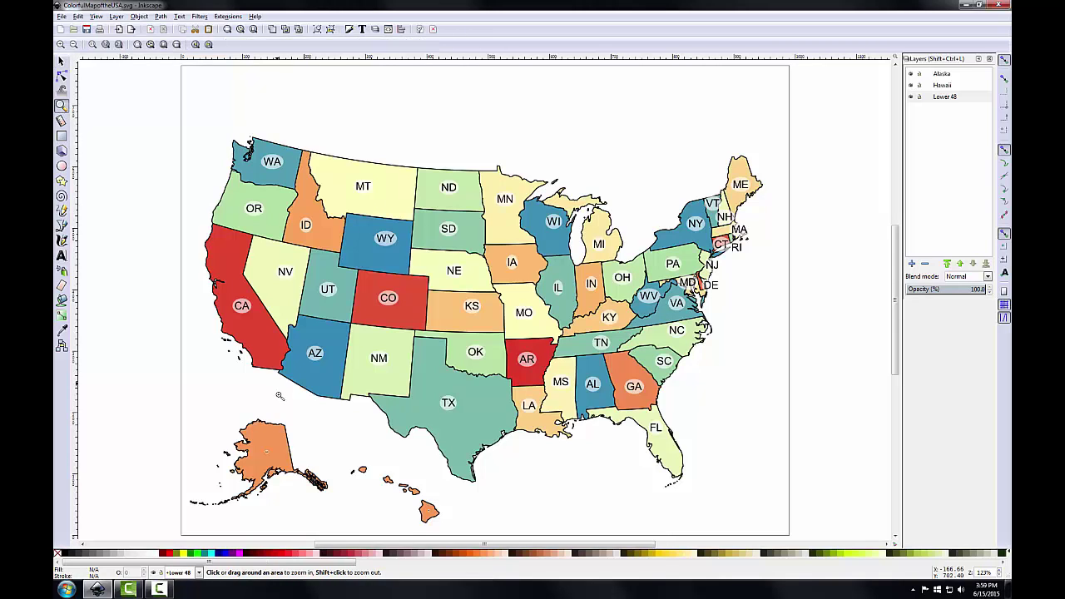
drag(172, 400, 351, 523)
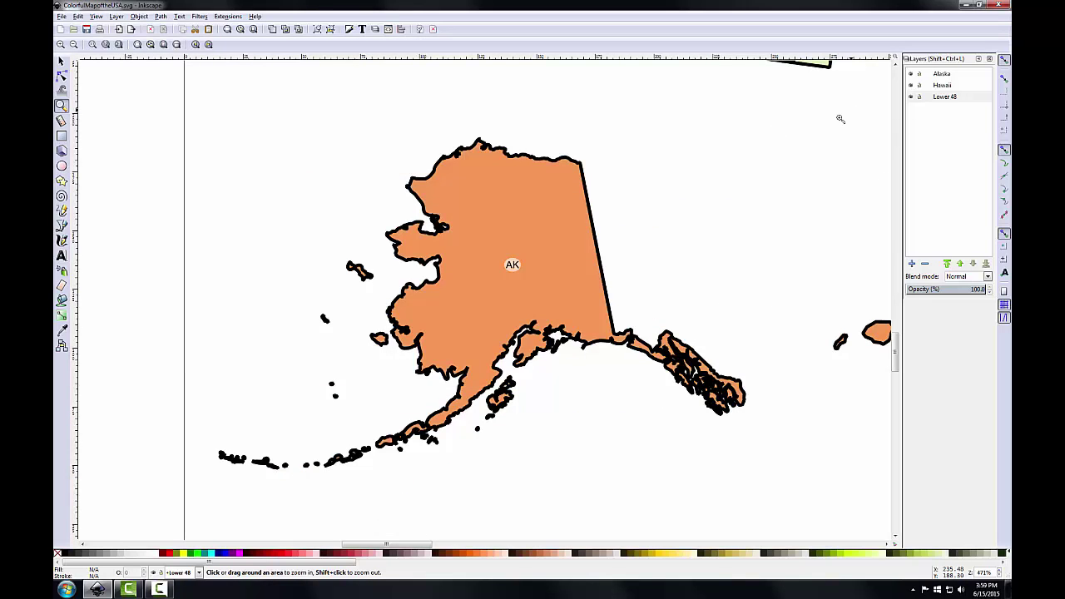
Select the Alaska group and ungroup it three levels.
click(60, 61)
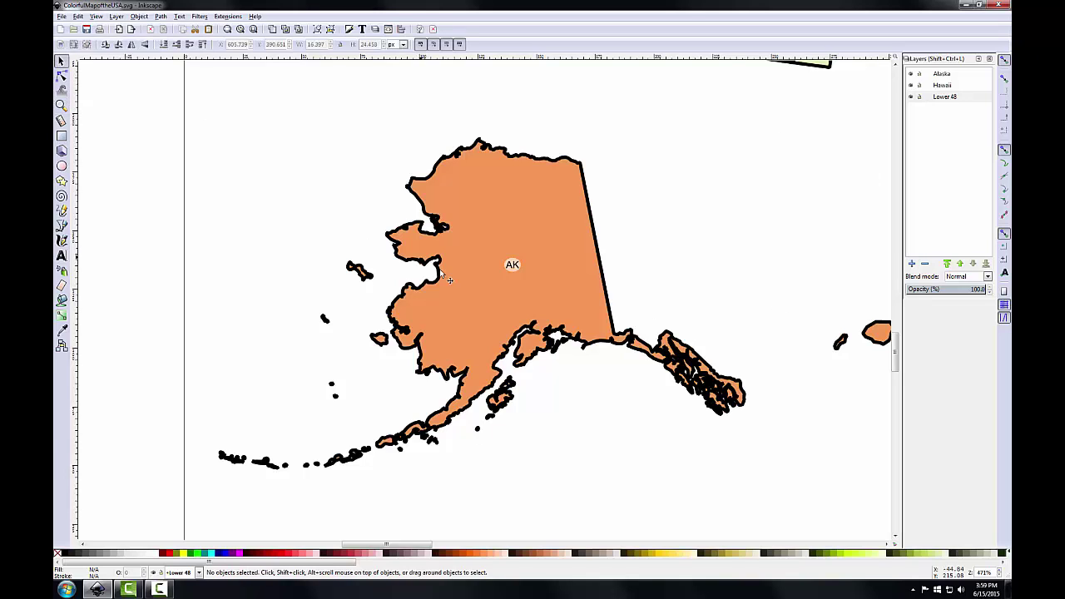
click(484, 290)
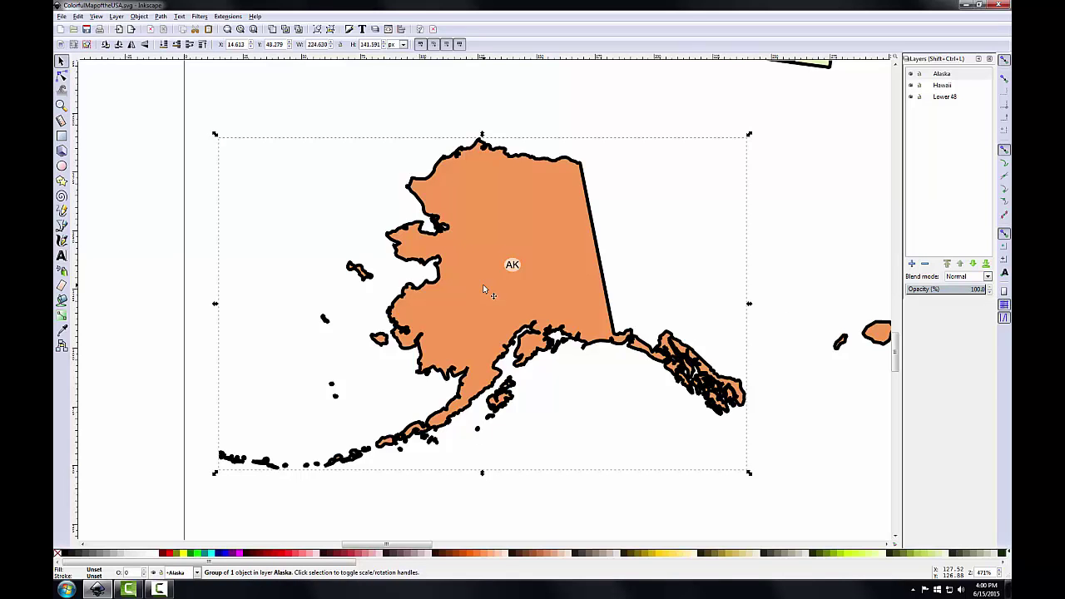
click(330, 30)
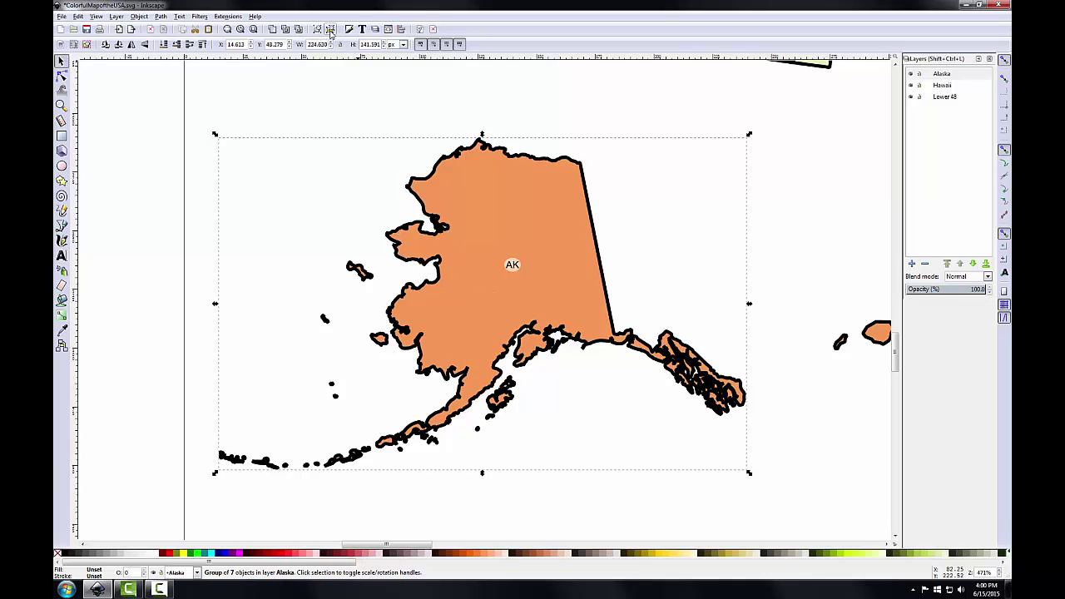
click(331, 31)
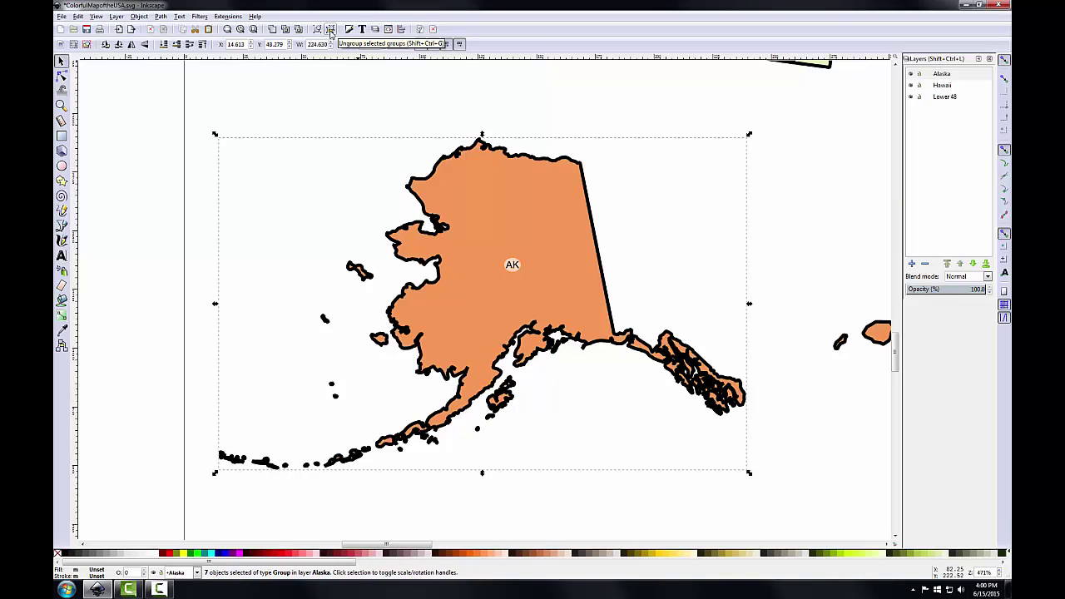
click(330, 31)
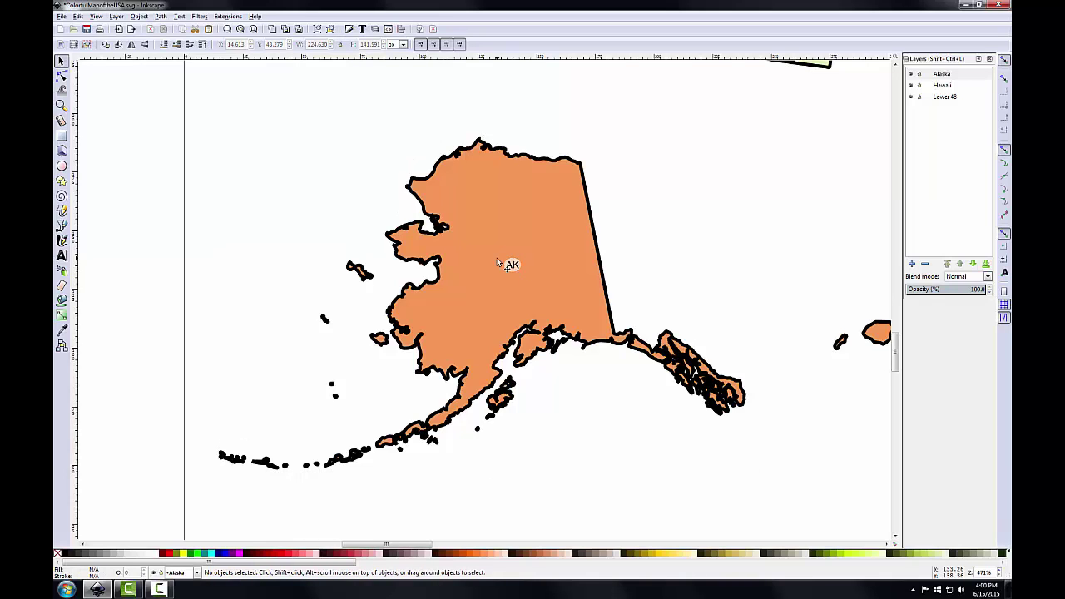
Select the AK label circle and text, delete them, and fit the page in view.
key(shift)
drag(505, 258, 529, 283)
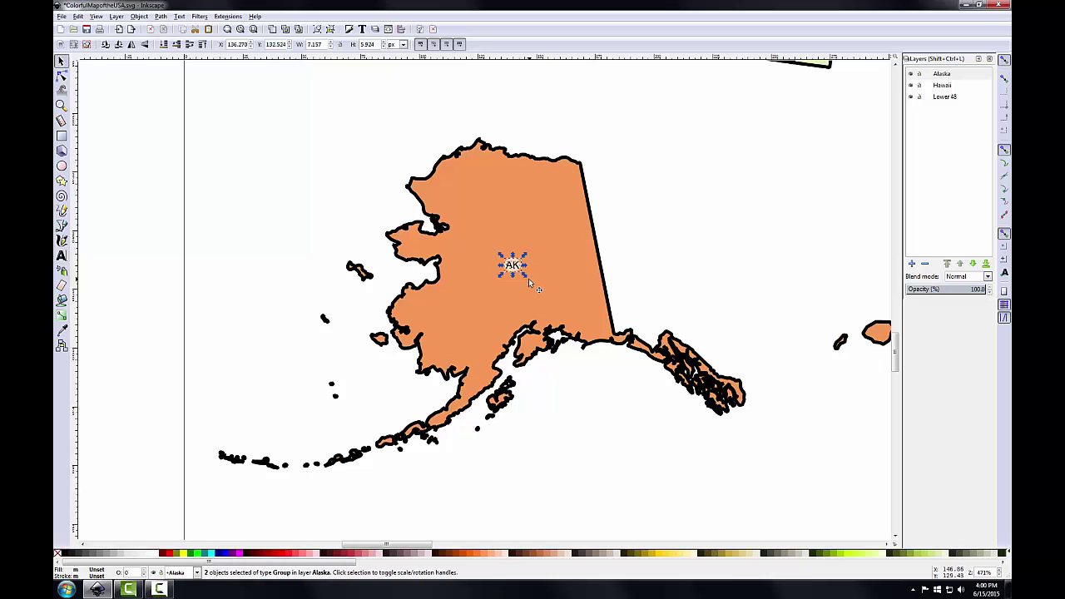
key(Escape)
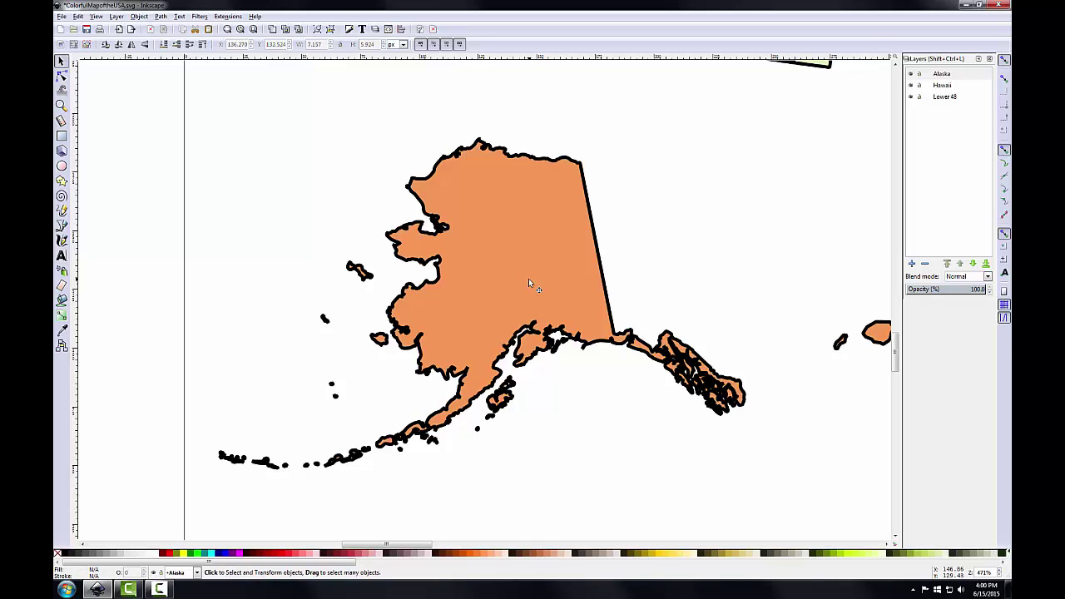
click(253, 30)
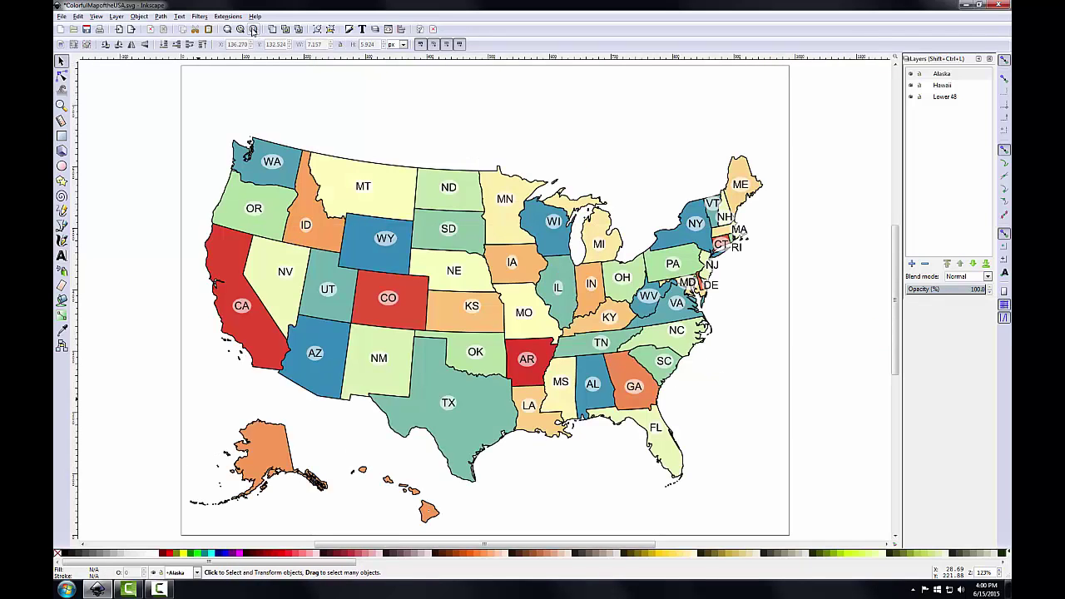
click(61, 106)
Zoom into Louisiana, select the LA label circle and text, and duplicate them.
drag(496, 367, 592, 458)
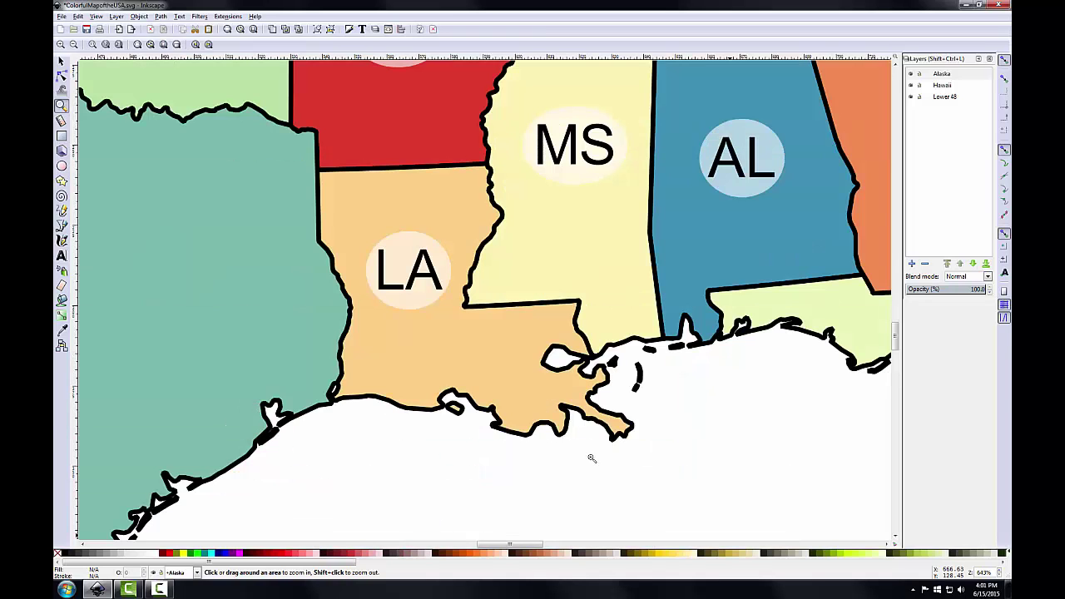
click(60, 63)
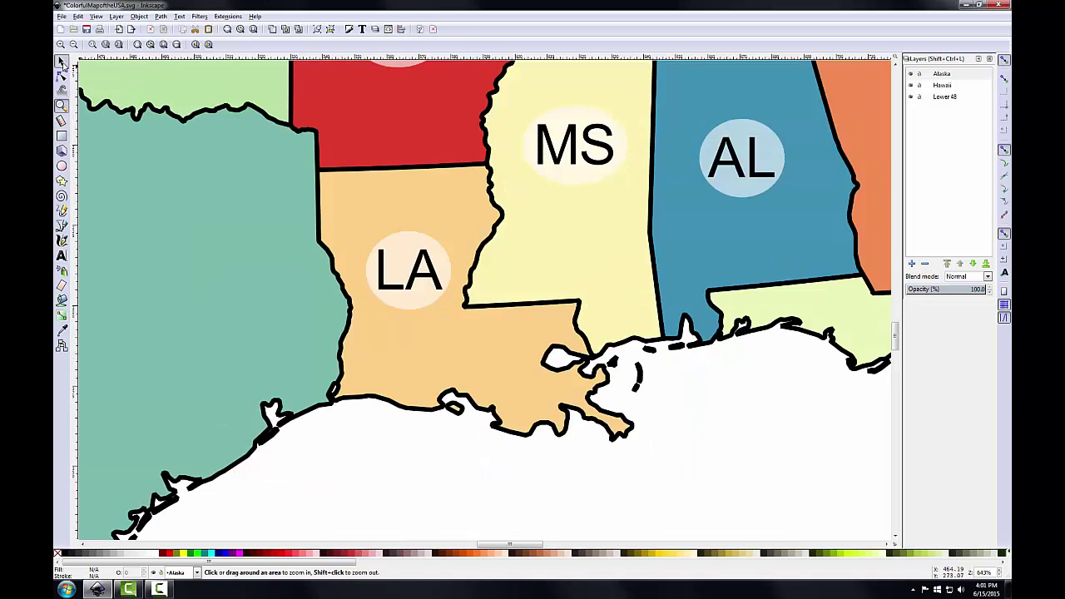
click(417, 303)
shift+click(414, 291)
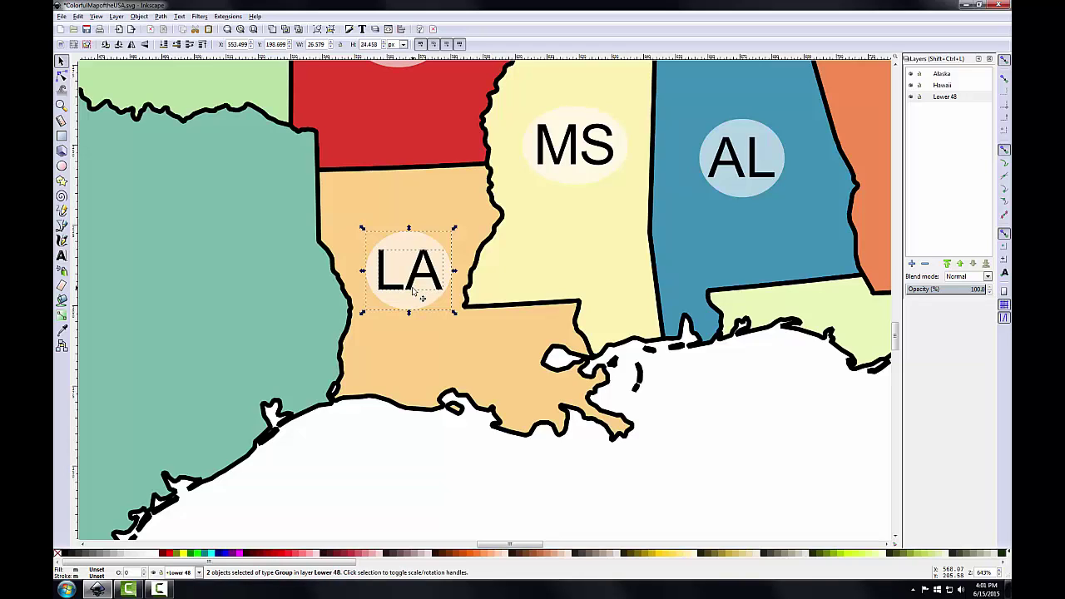
right_click(412, 281)
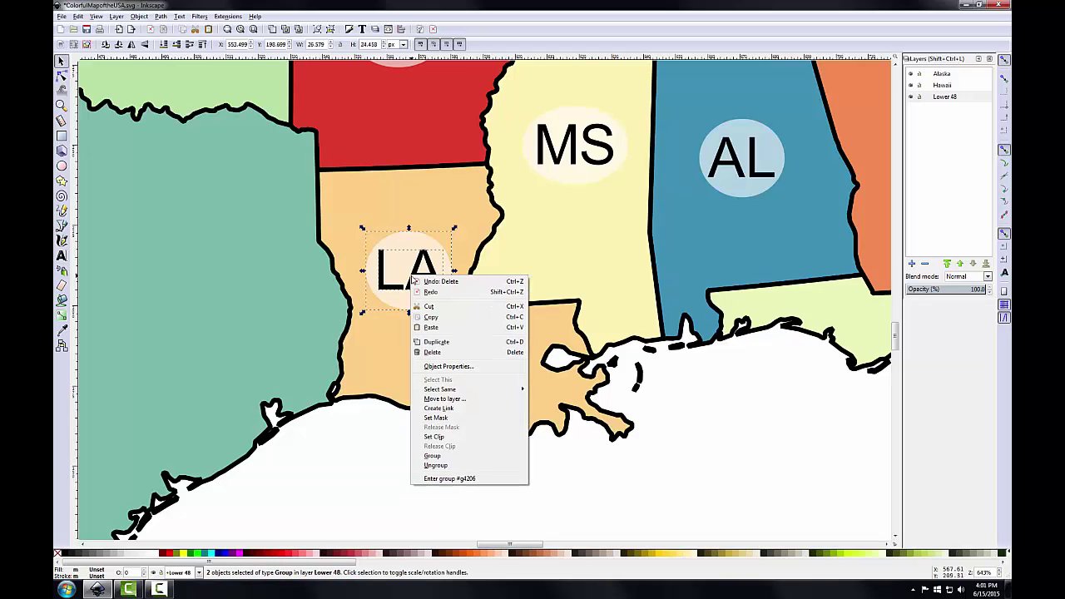
click(438, 342)
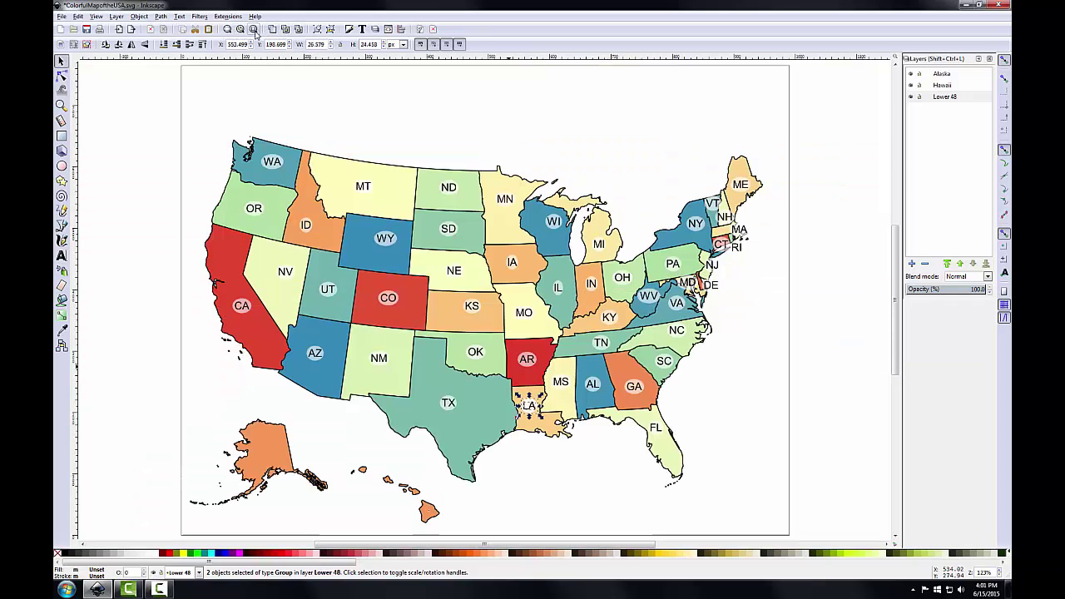
Drag the LA label copy onto Alaska and raise it two layers into the Alaska layer.
click(254, 29)
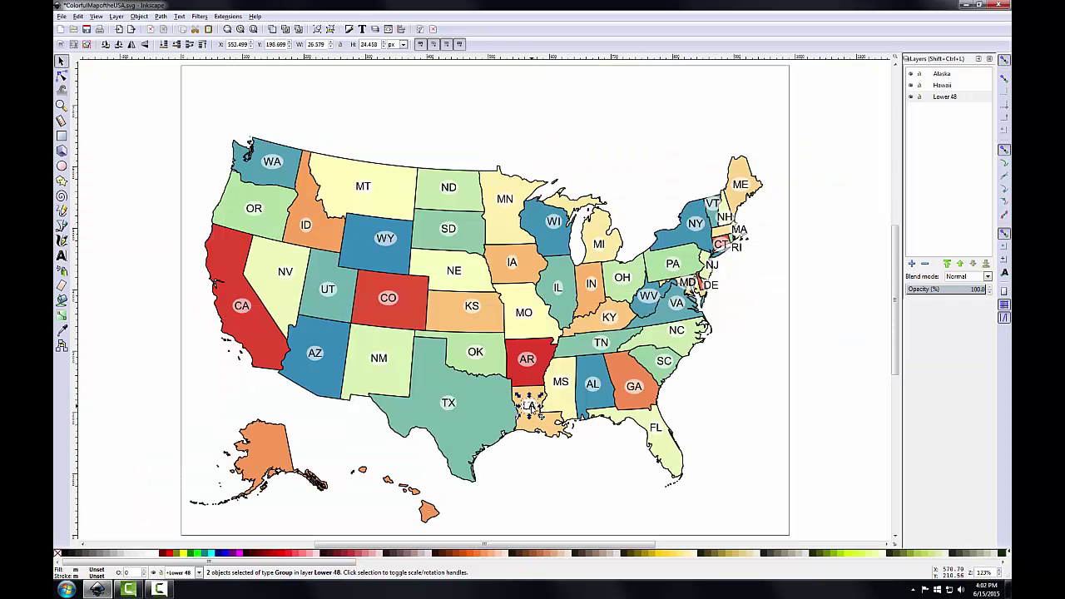
drag(531, 408, 266, 455)
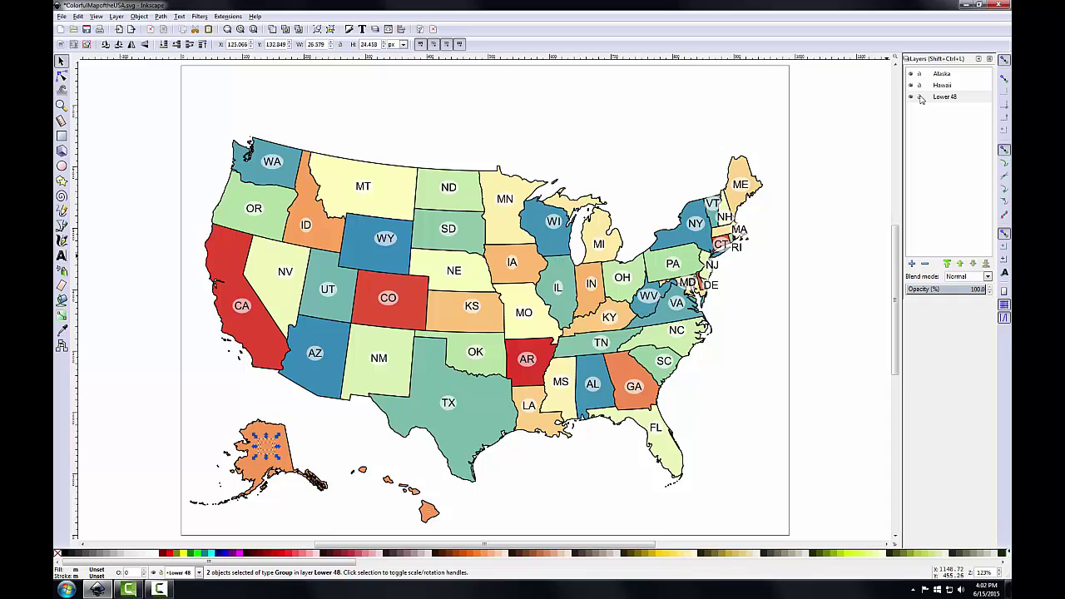
key(shift)
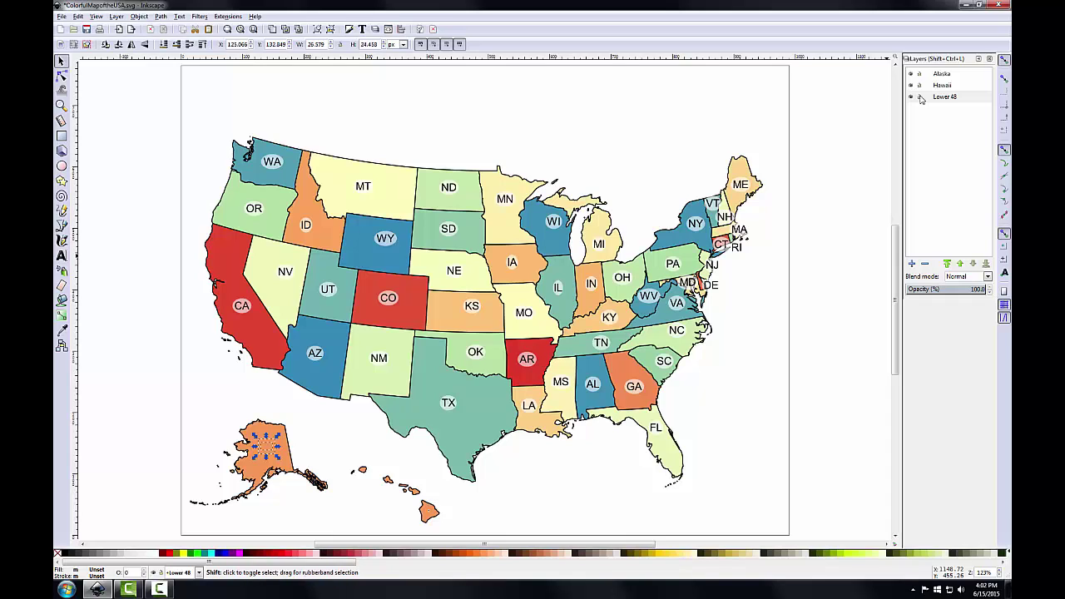
key(shift+Page_Up)
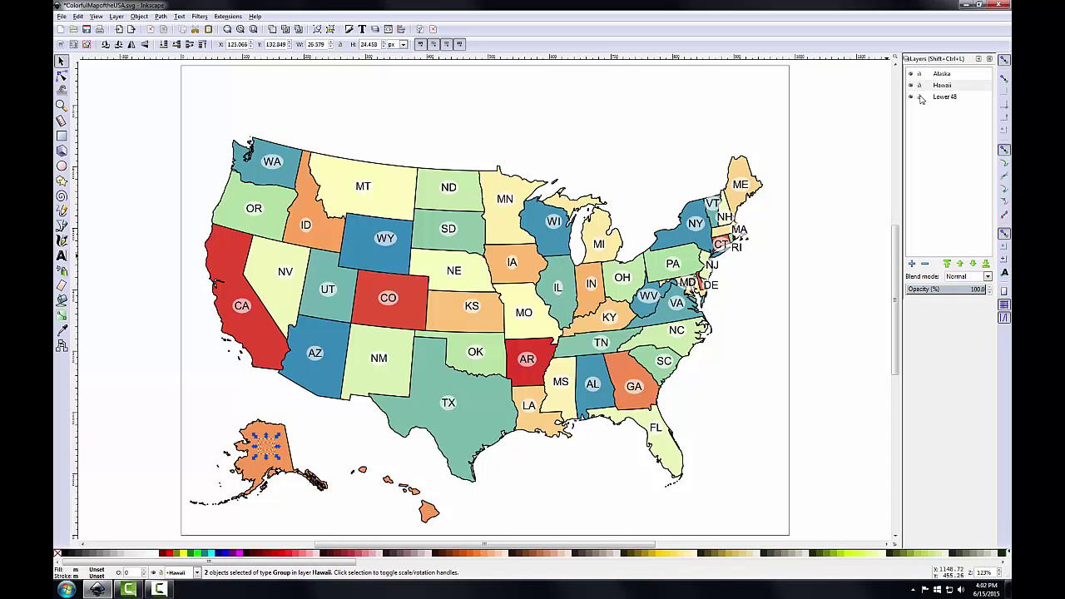
key(shift+Page_Up)
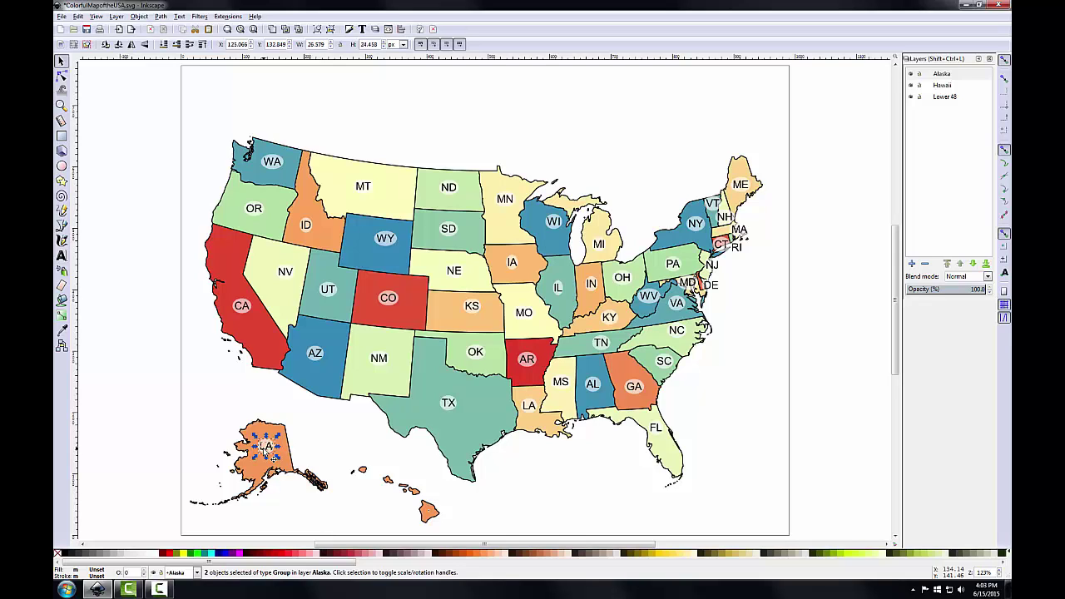
Browse the Layer and Path menus, then zoom in on Alaska and its new LA label.
click(116, 17)
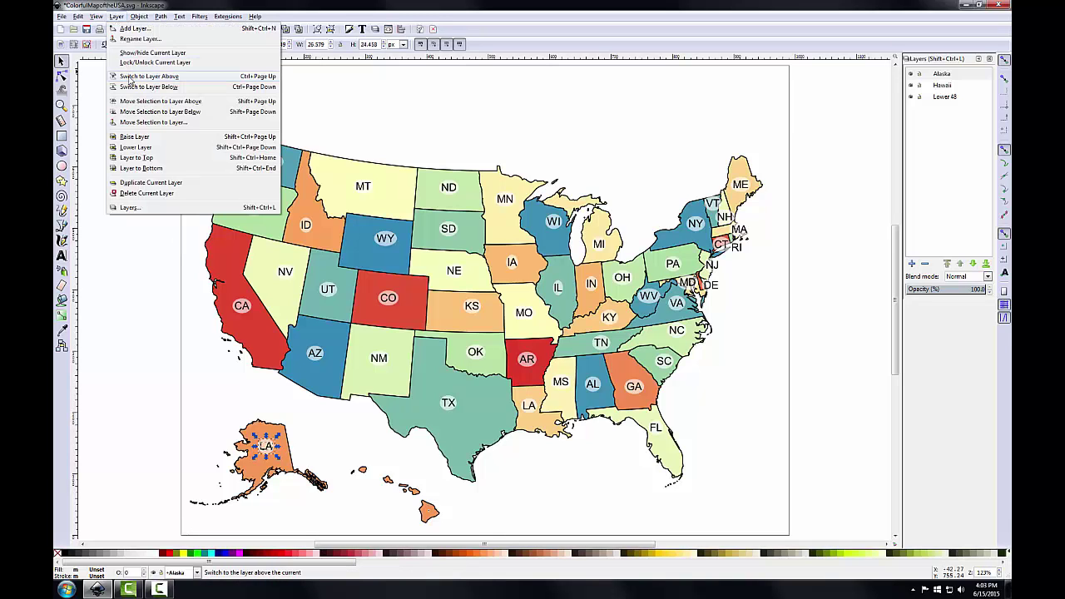
click(193, 4)
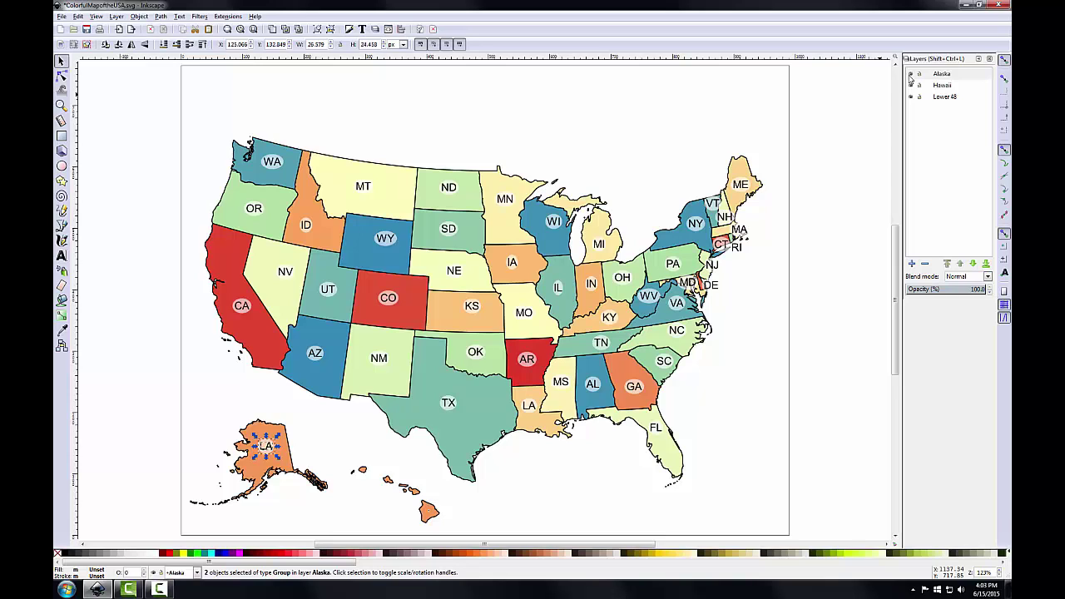
click(63, 106)
drag(188, 412, 343, 522)
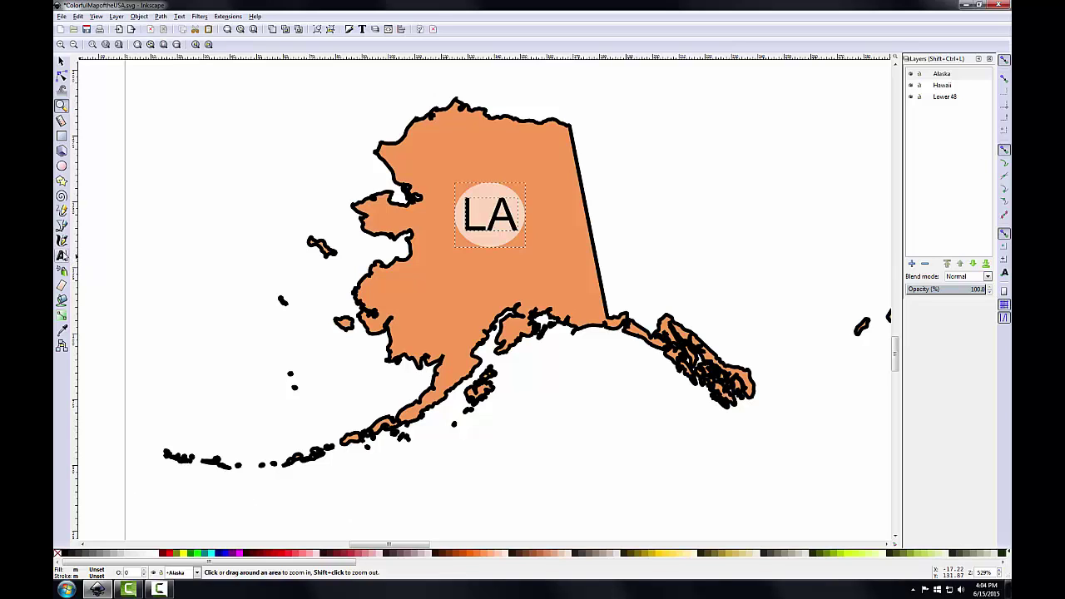
Type a new 'LA' text object on the Alaska inset.
click(61, 256)
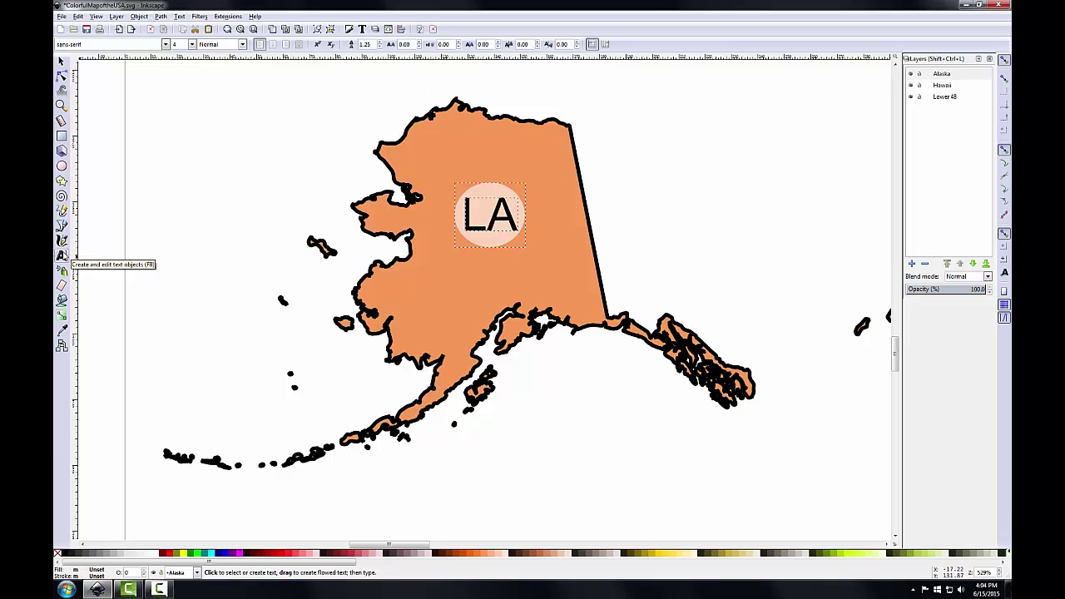
click(486, 150)
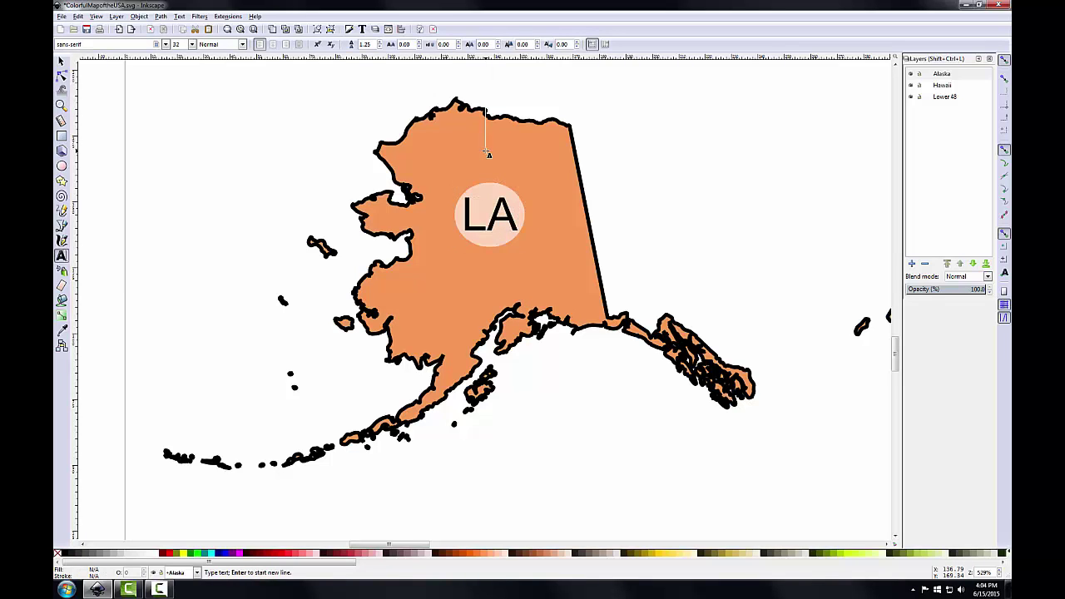
text(LA)
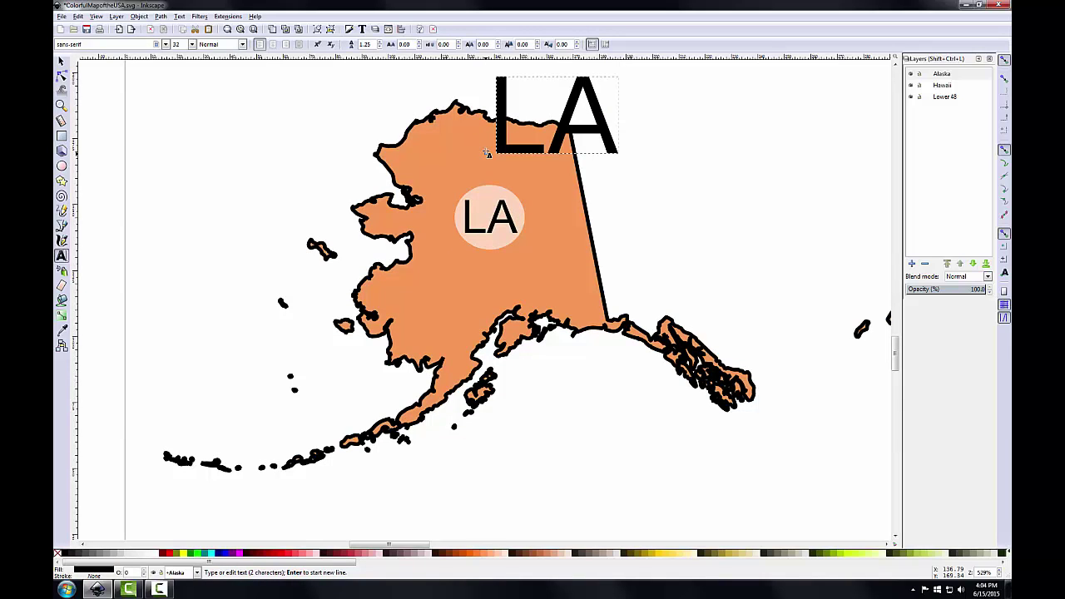
key(F1)
Change the new LA text's font to Arial in Text and Font.
click(179, 16)
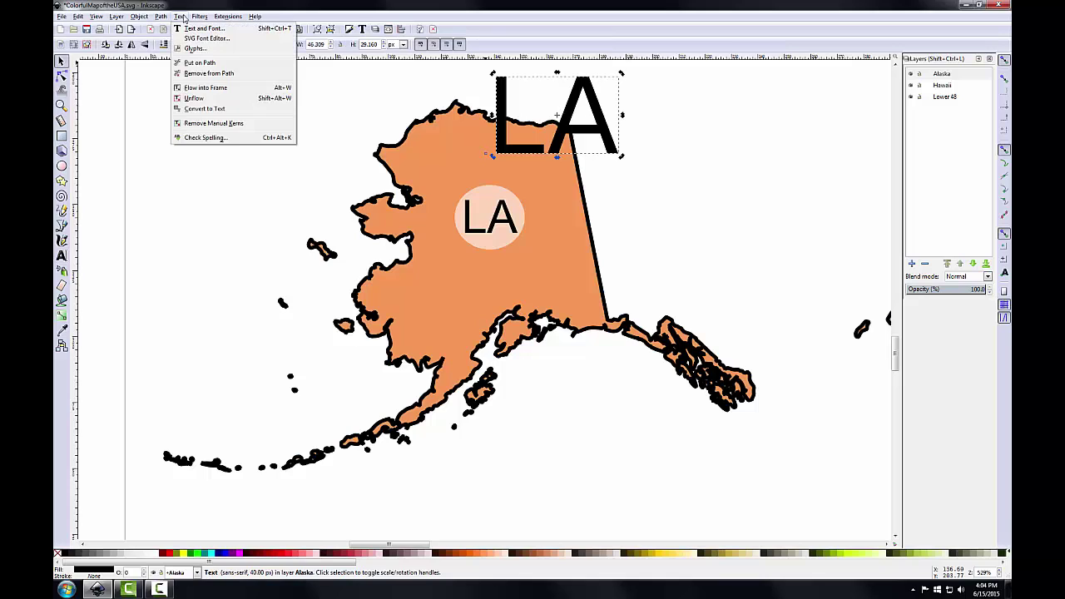
click(188, 29)
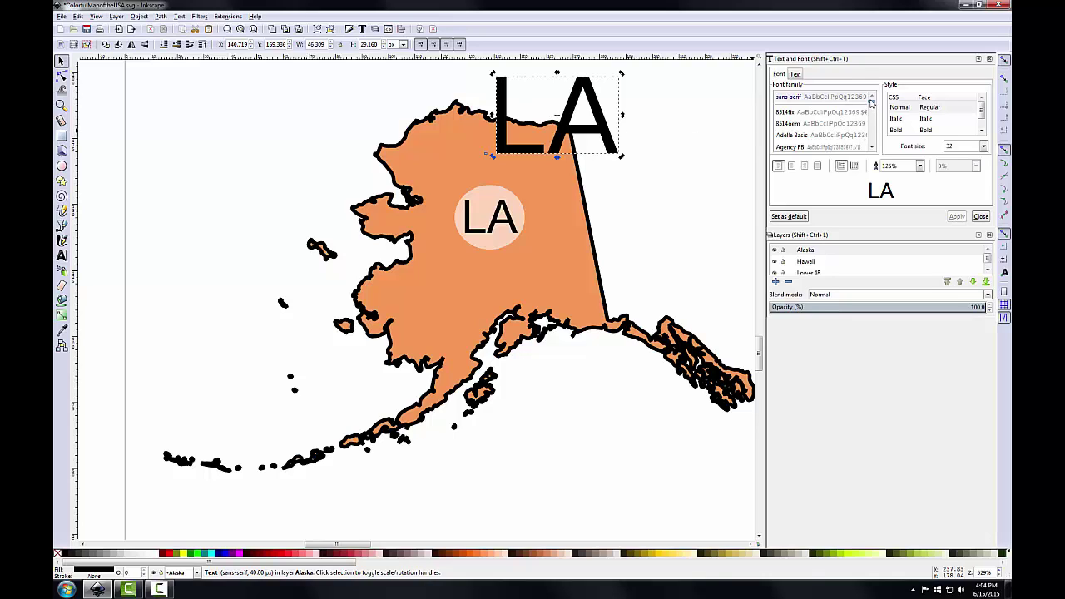
scroll(874, 133, down, 2)
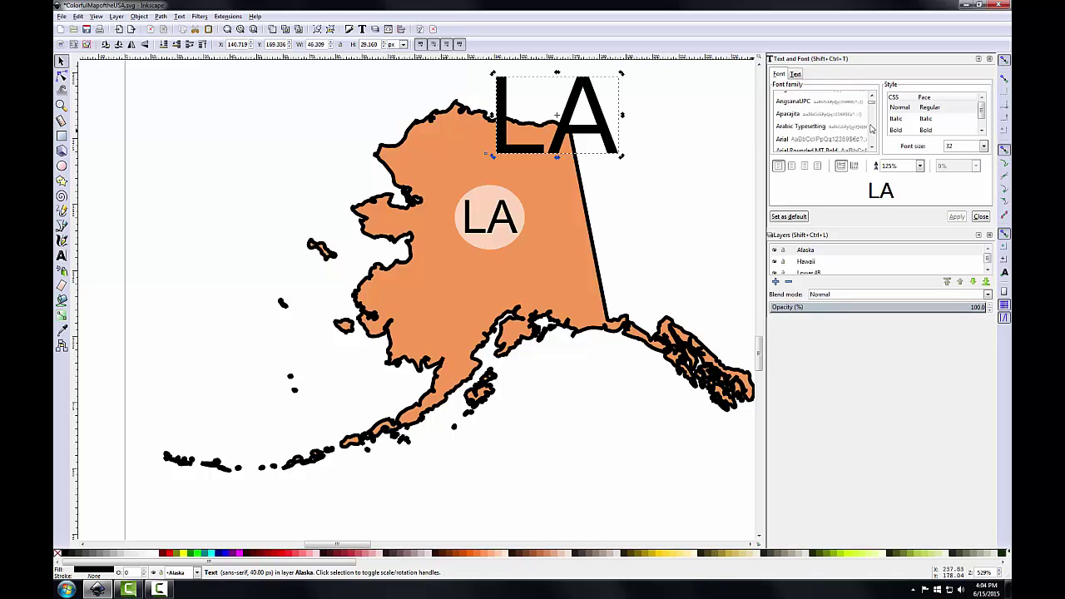
click(841, 140)
click(958, 218)
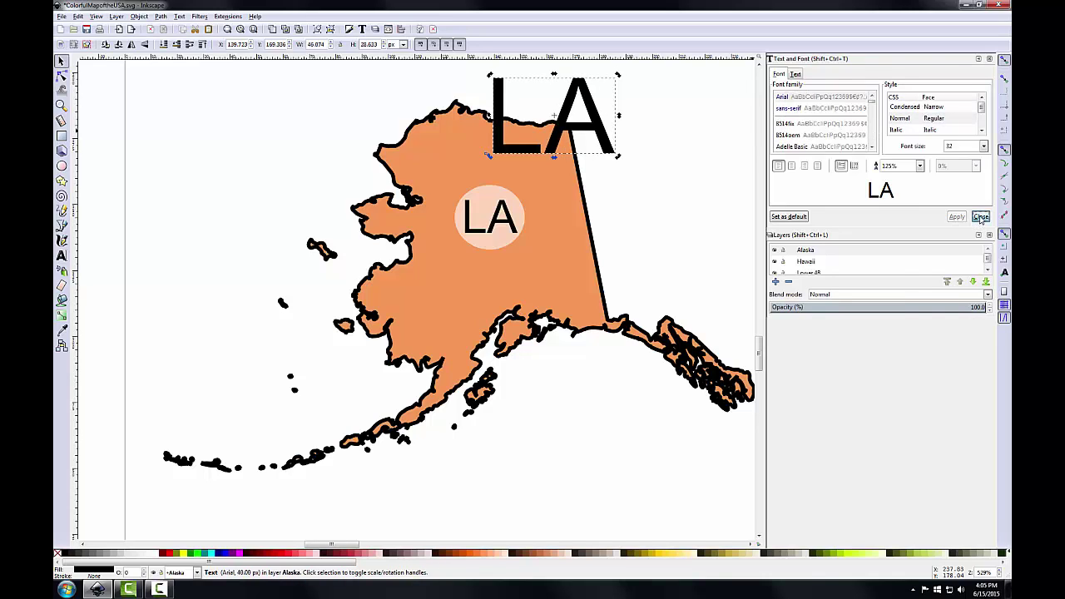
click(980, 218)
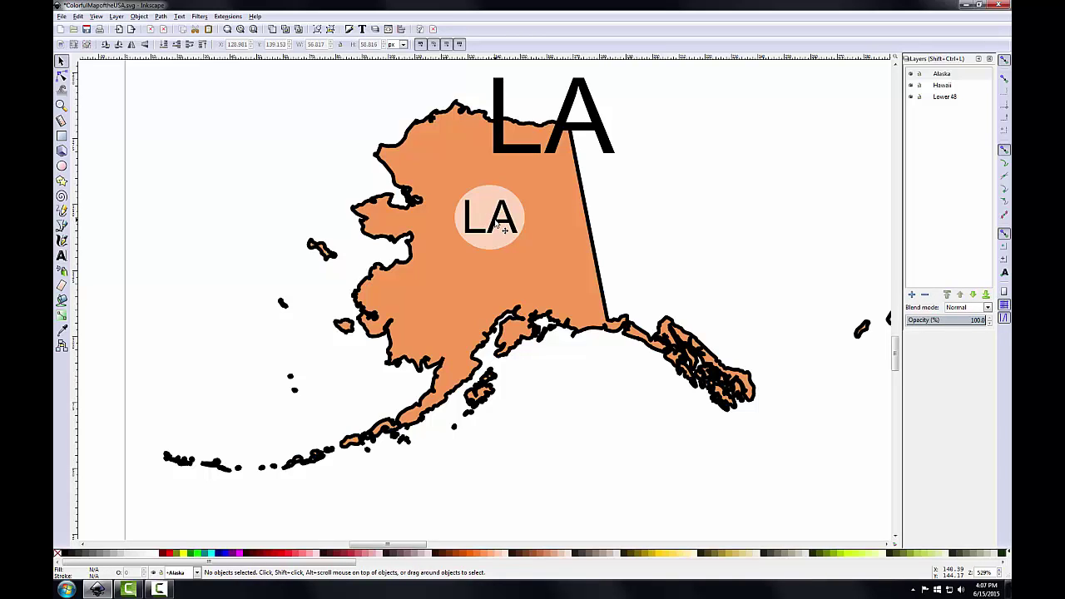
Align the large LA text's bottom and left edges to the circled label, relative to first selected.
click(498, 225)
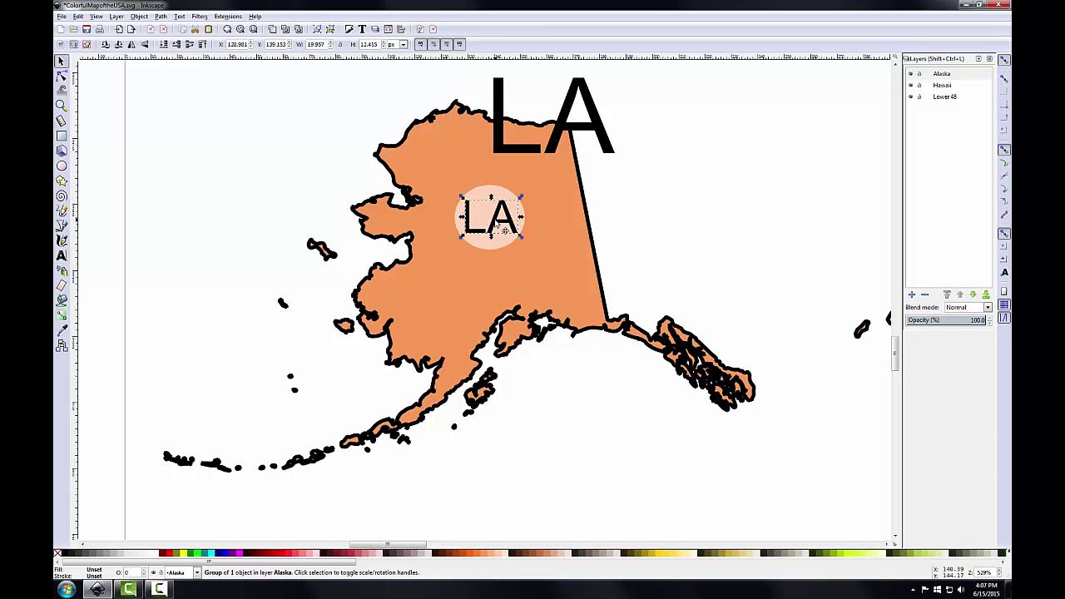
shift+click(507, 154)
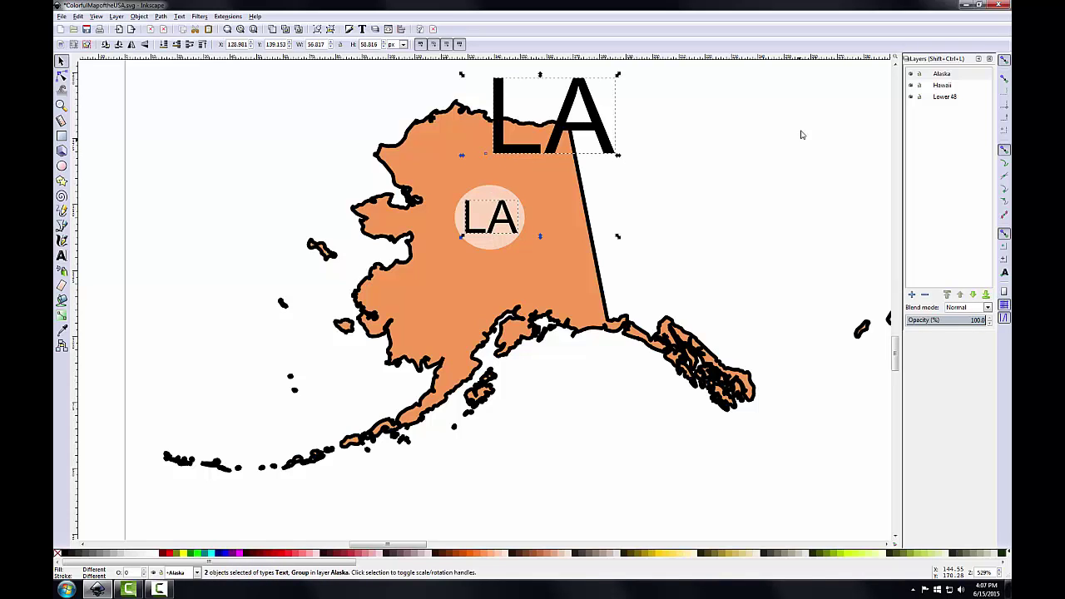
click(401, 30)
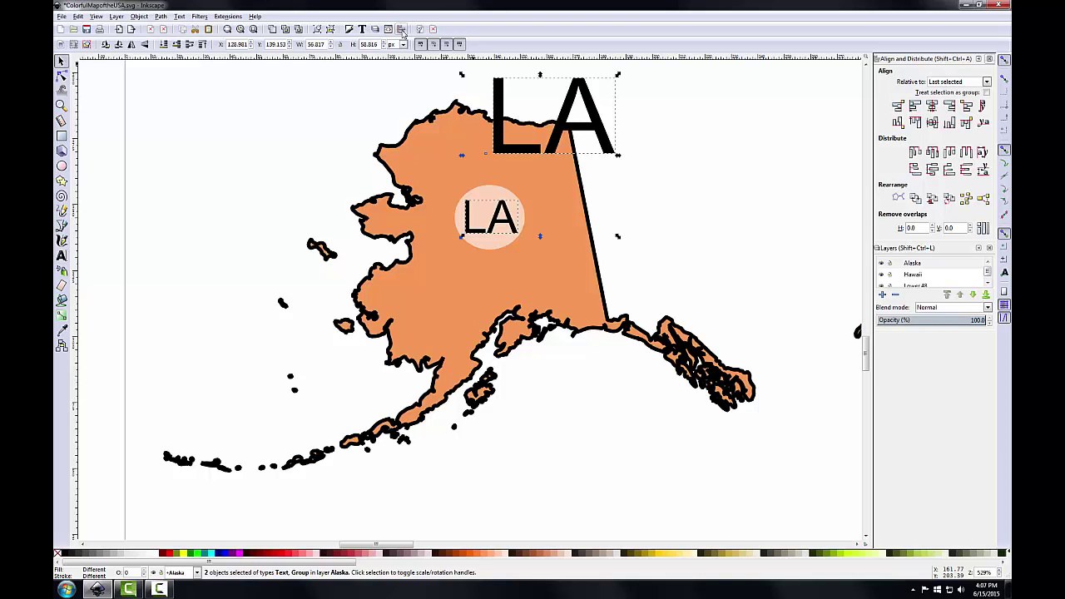
click(982, 82)
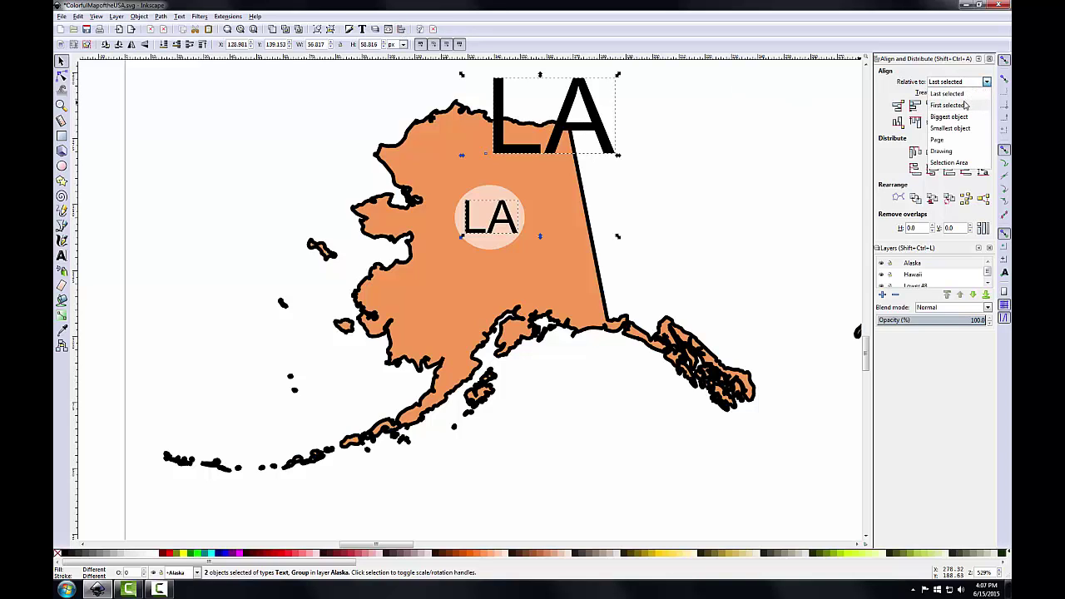
click(965, 106)
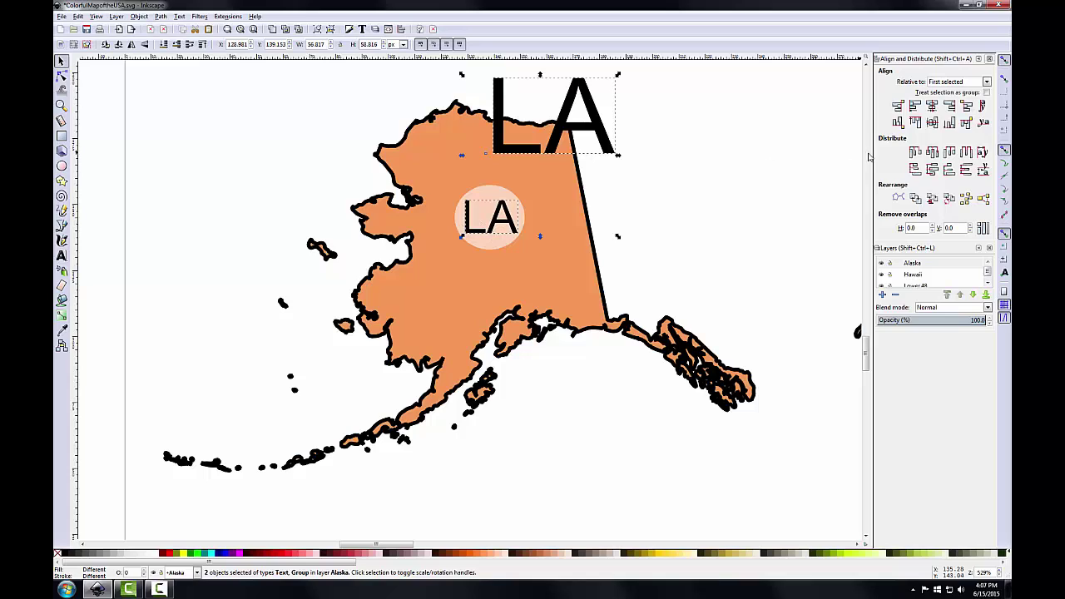
click(950, 123)
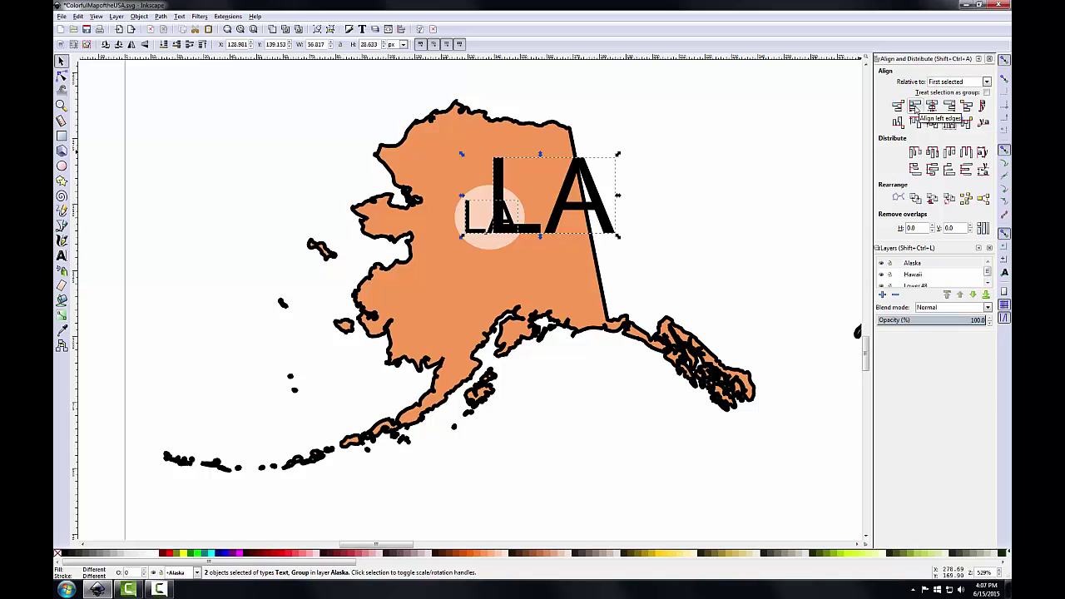
click(914, 108)
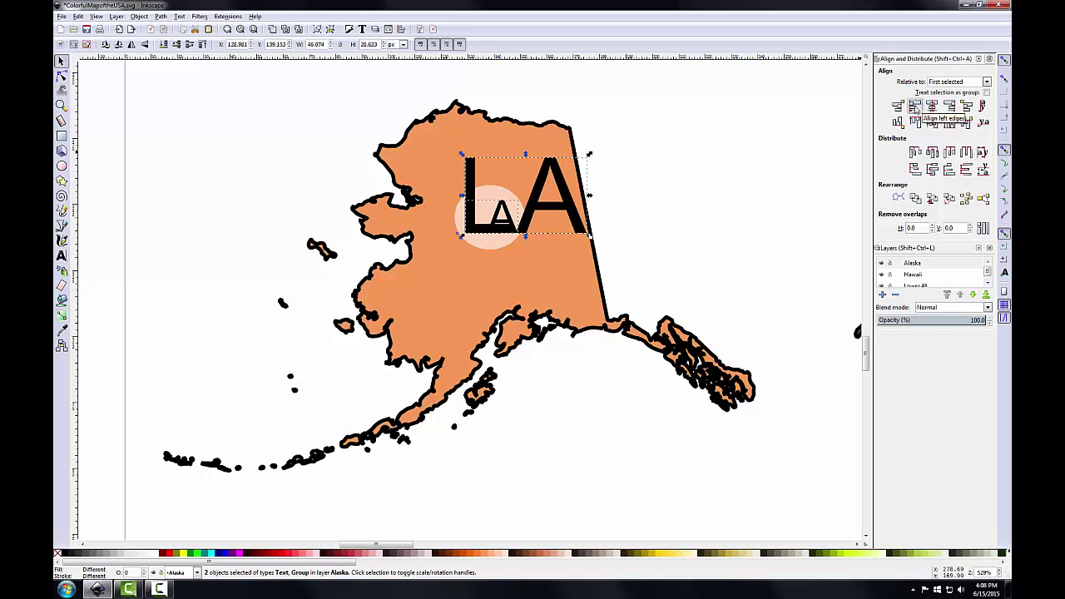
click(915, 107)
Scale the large LA text down to about 17.27 px to fit the circle.
key(Escape)
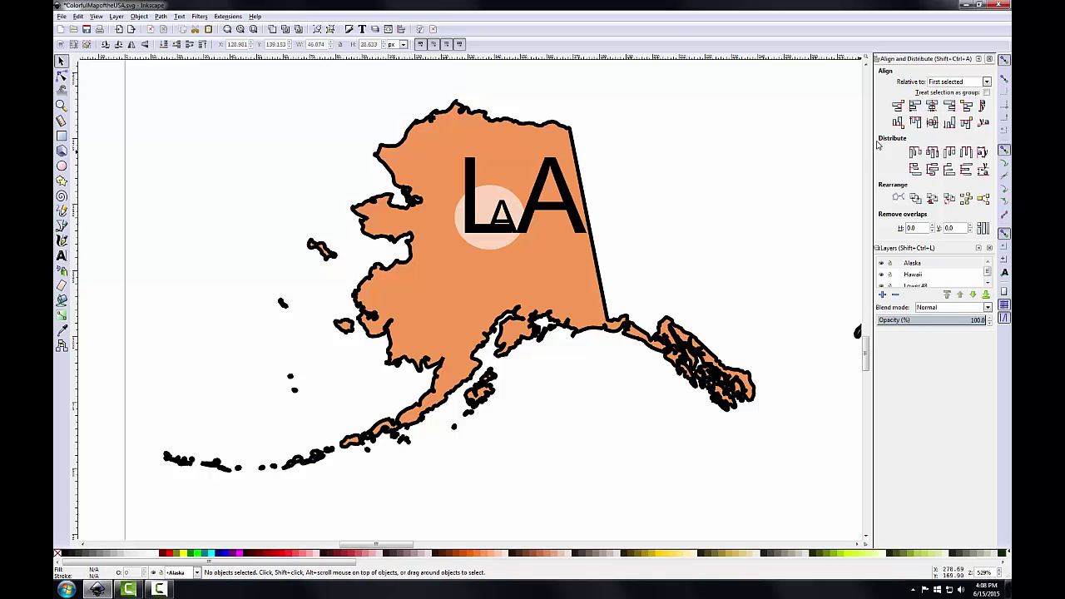
click(561, 175)
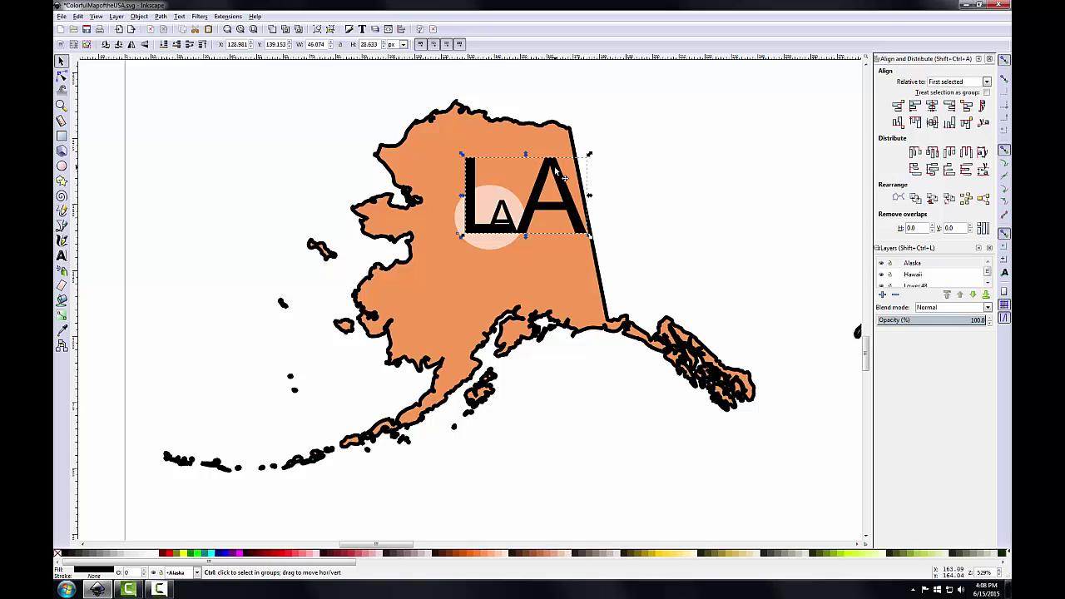
drag(589, 155, 525, 202)
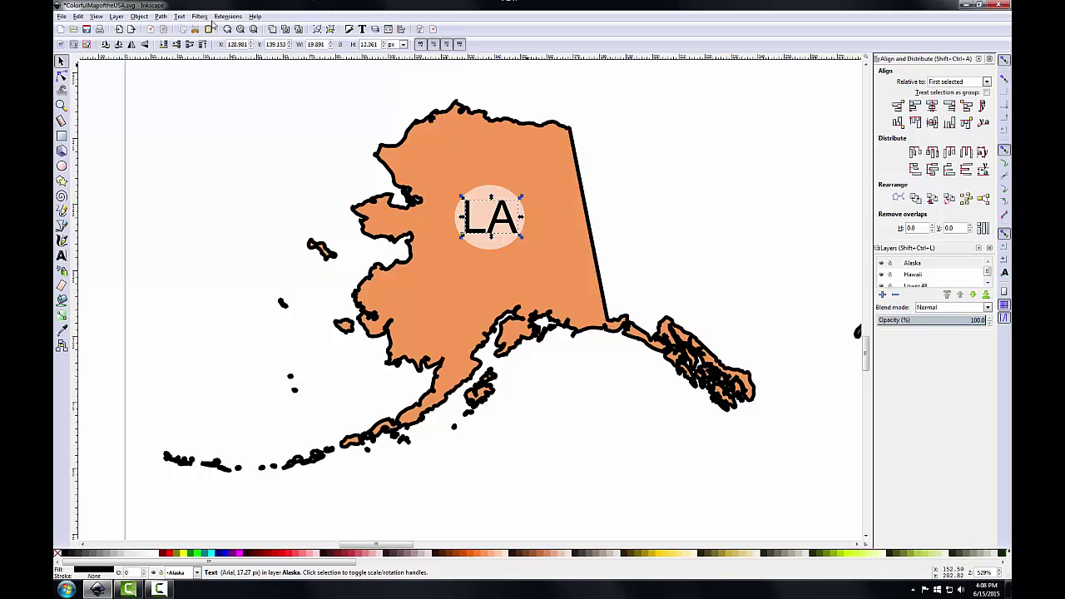
Set the Alaska text's font size to 14 and replace its content LA with AK.
click(179, 17)
click(188, 28)
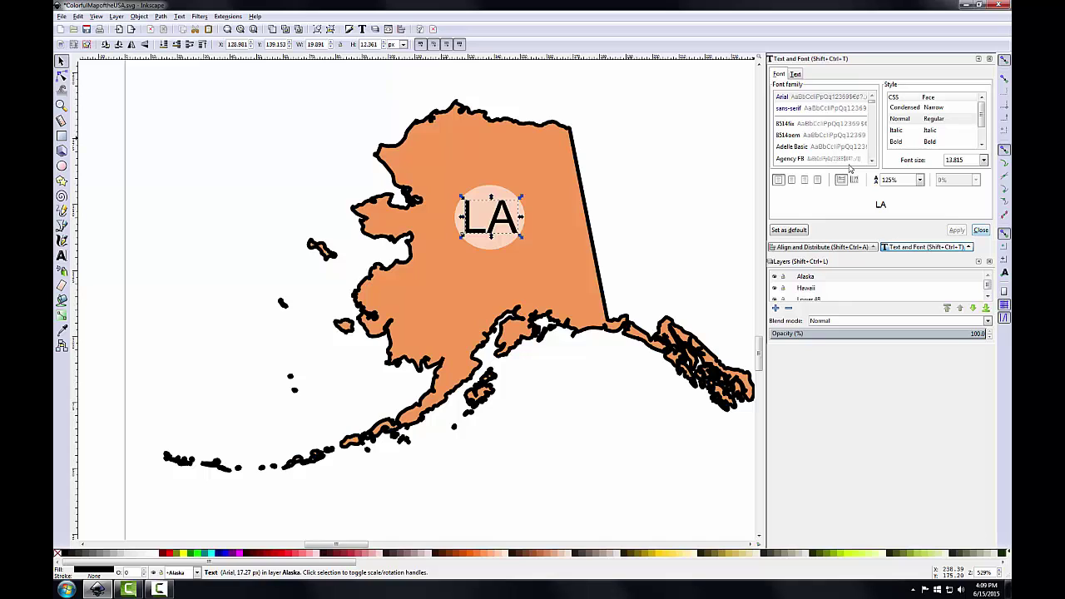
drag(962, 160, 945, 159)
click(984, 162)
click(955, 271)
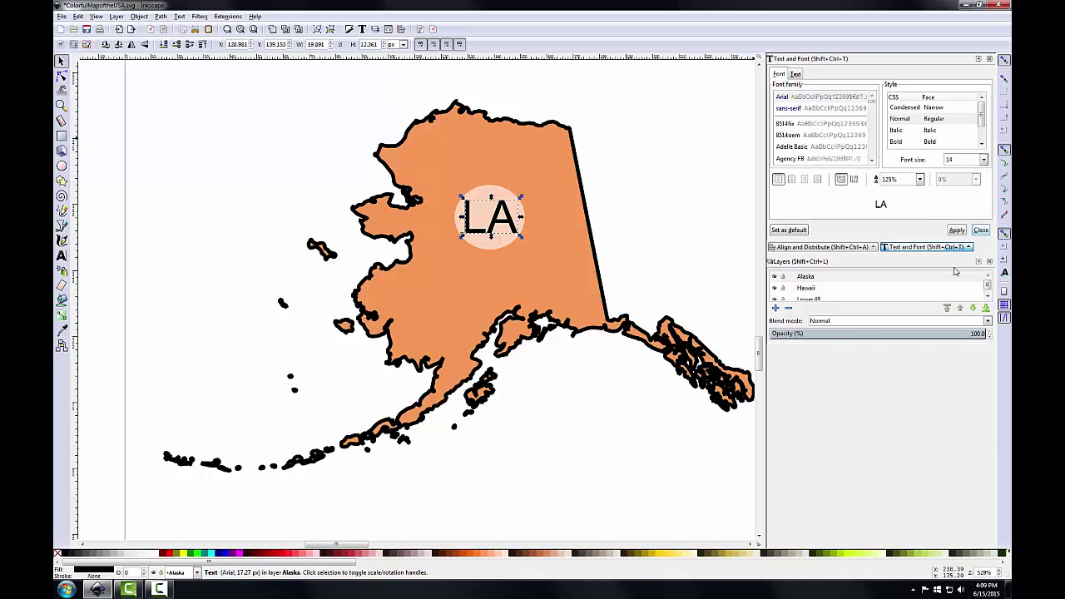
click(796, 74)
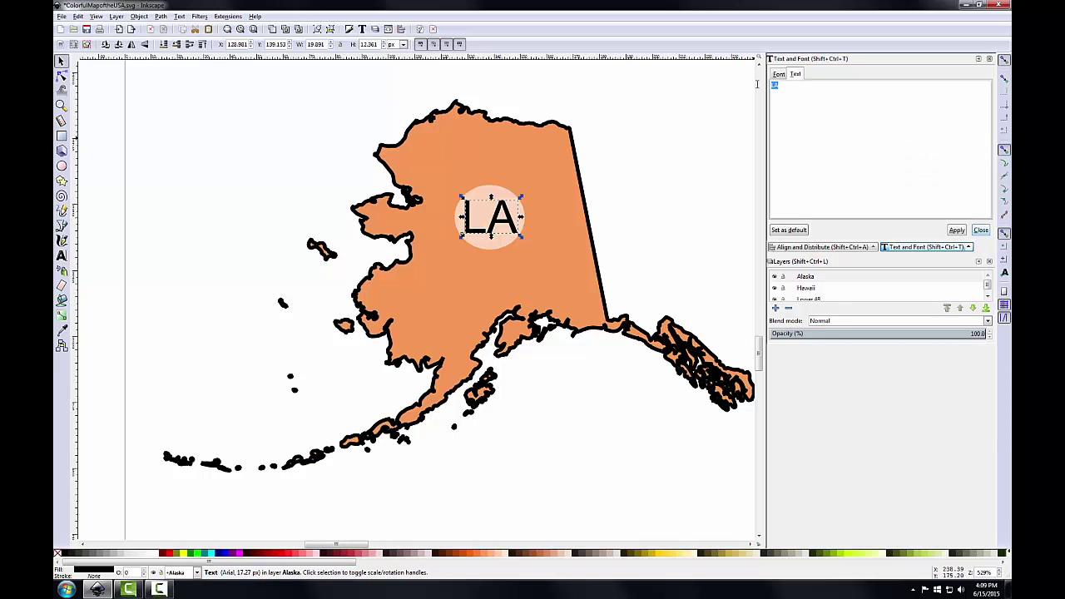
text(AK)
click(957, 231)
click(980, 230)
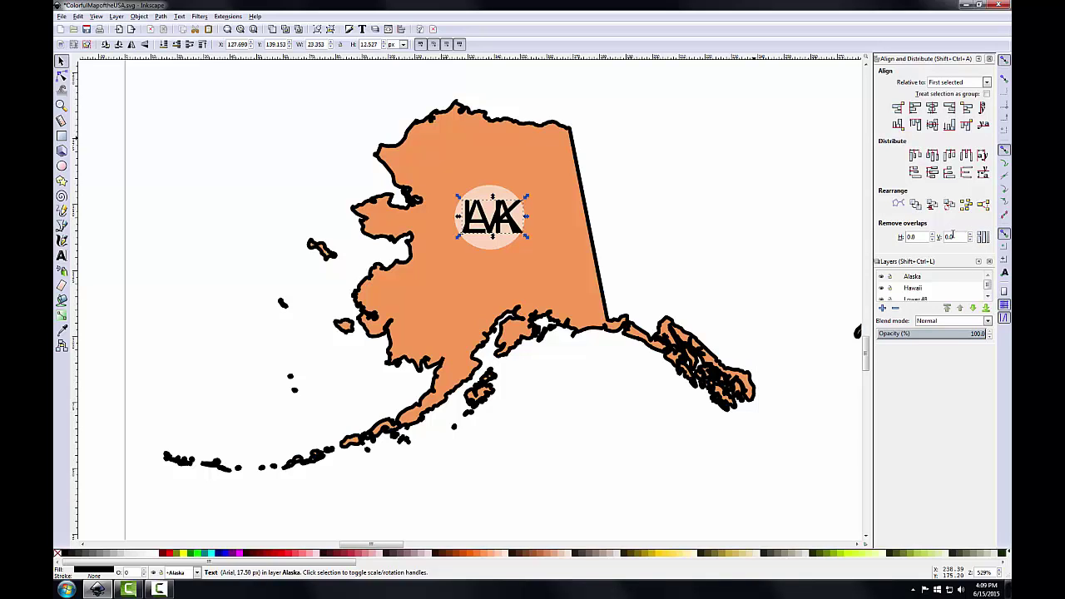
Move the old LA label aside and delete it, then select the AK text with its circle.
drag(502, 212, 551, 156)
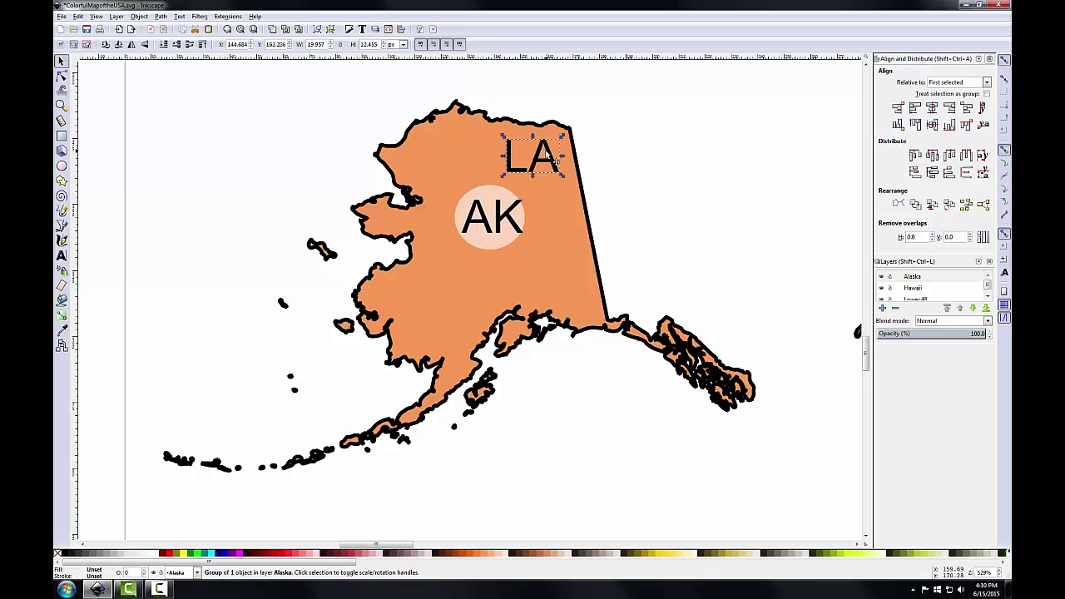
key(Delete)
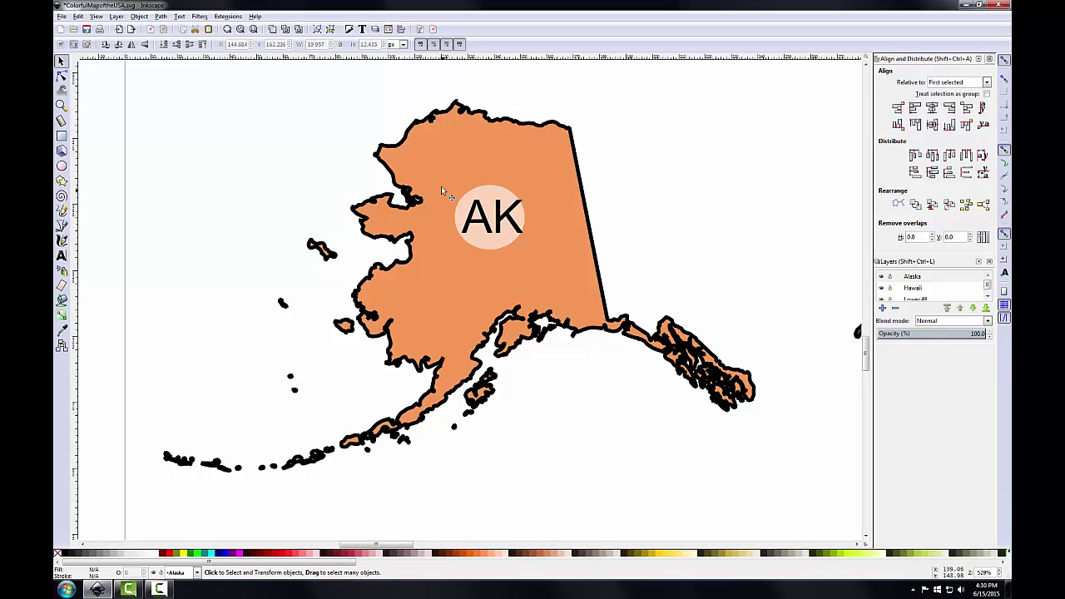
drag(429, 163, 549, 268)
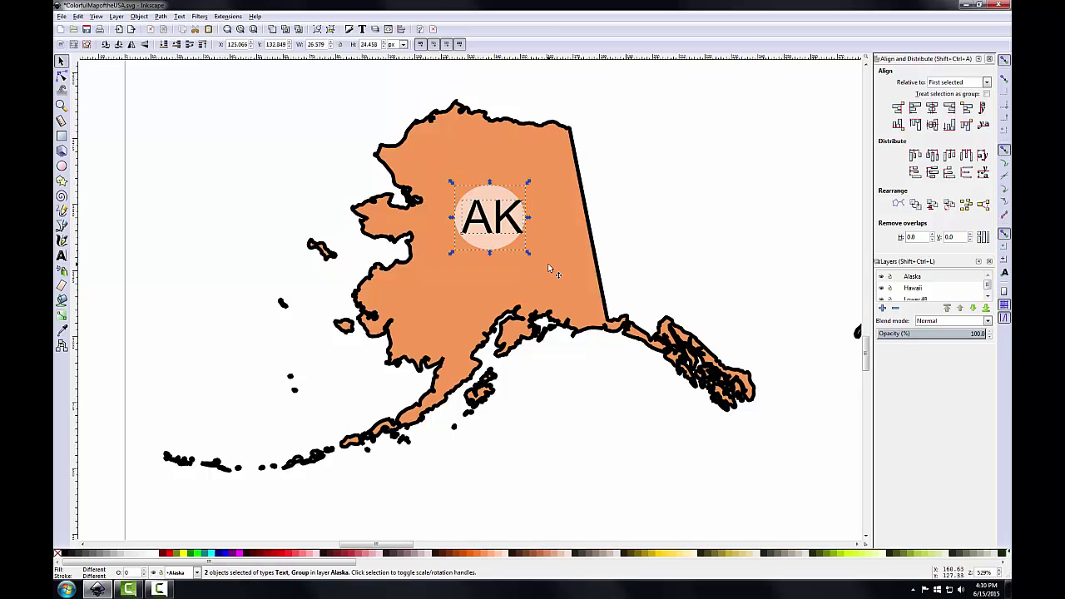
Centre AK horizontally and vertically on its circle, relative to last selected.
key(shift)
click(988, 85)
click(971, 94)
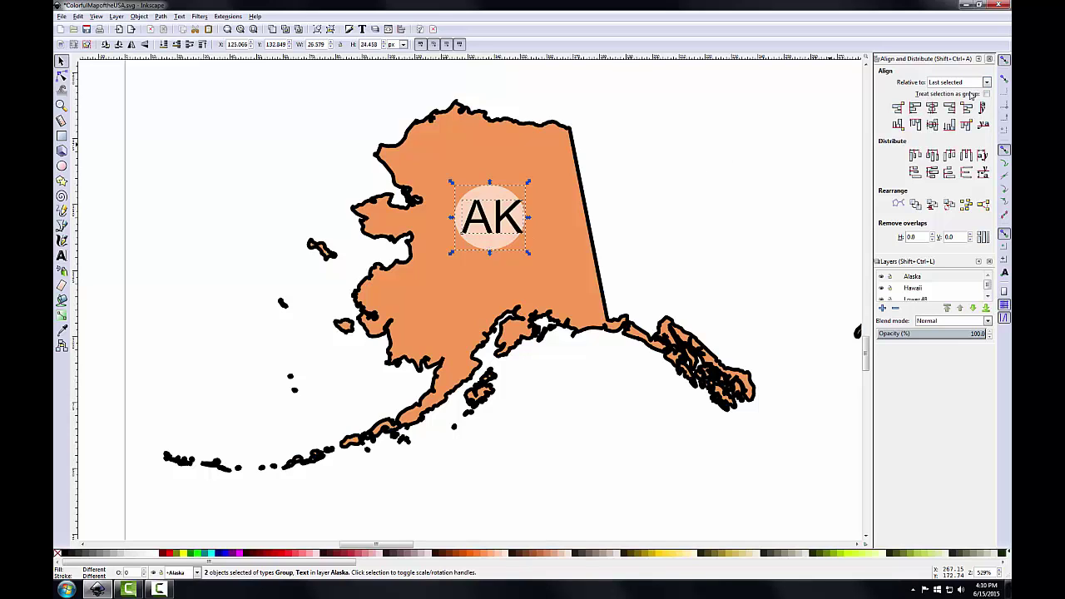
click(932, 108)
click(932, 126)
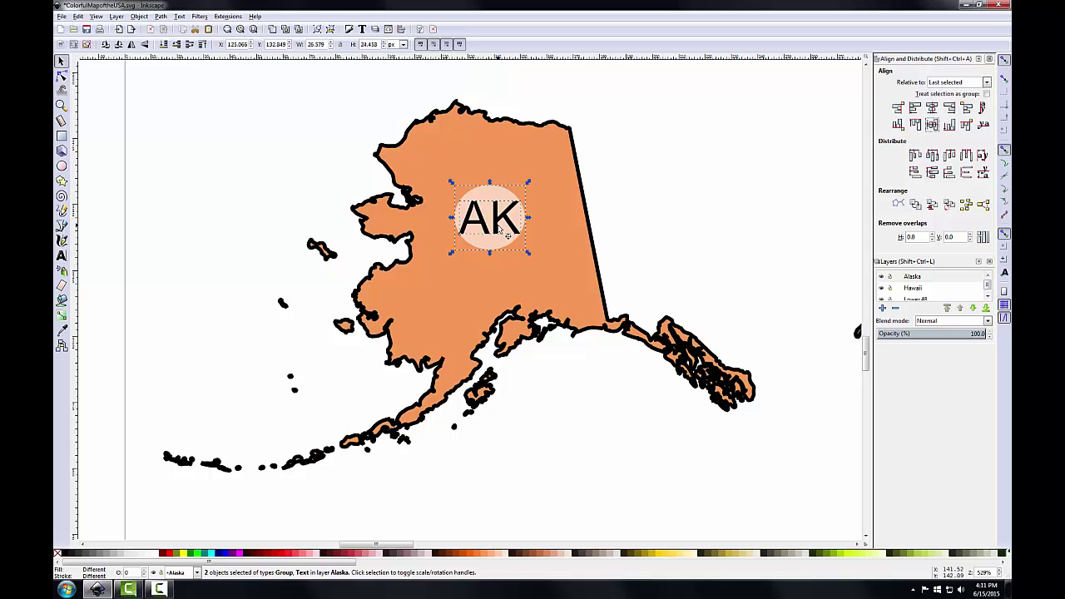
click(94, 158)
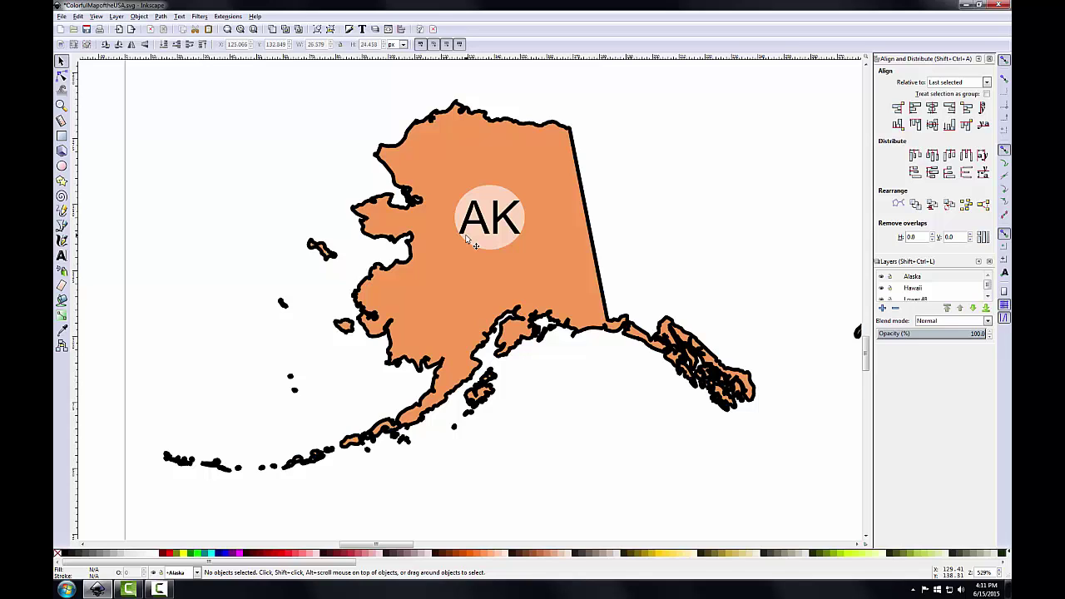
Enlarge the circle behind AK slightly, keeping it centred.
click(493, 246)
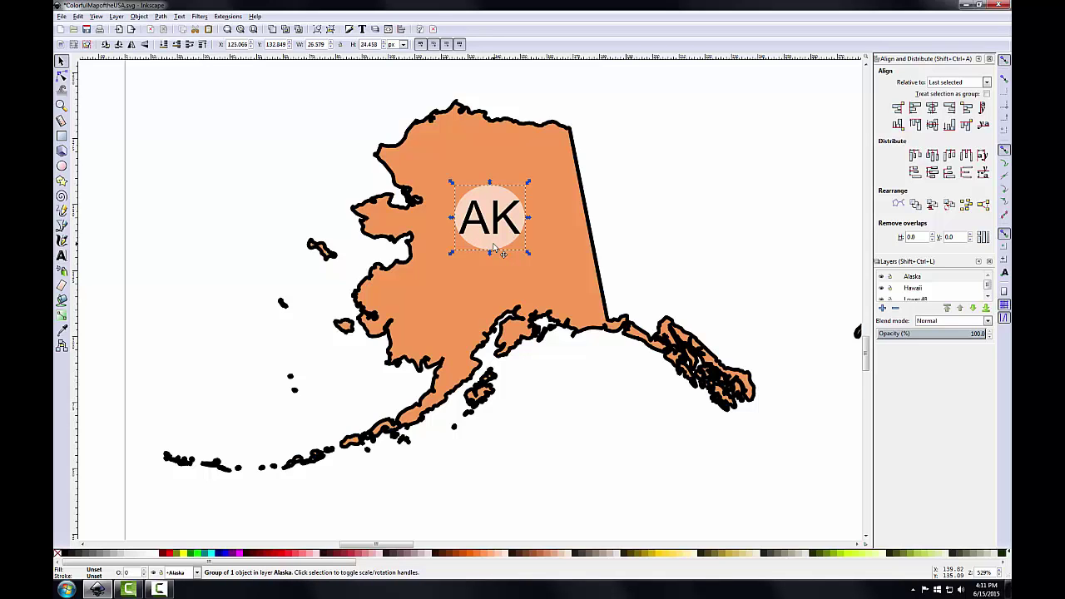
key(shift)
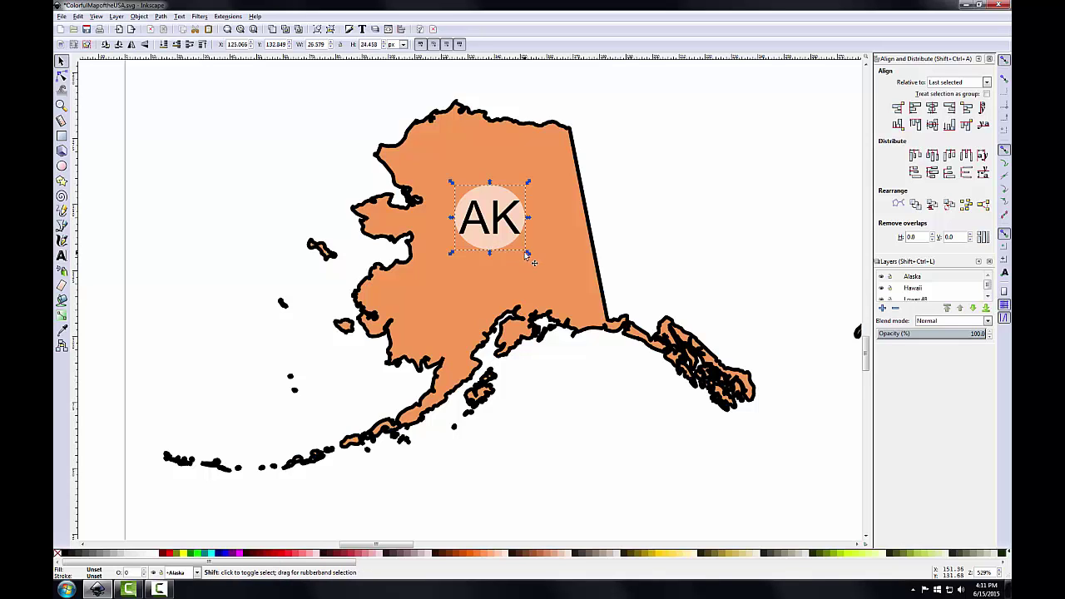
drag(527, 254, 533, 255)
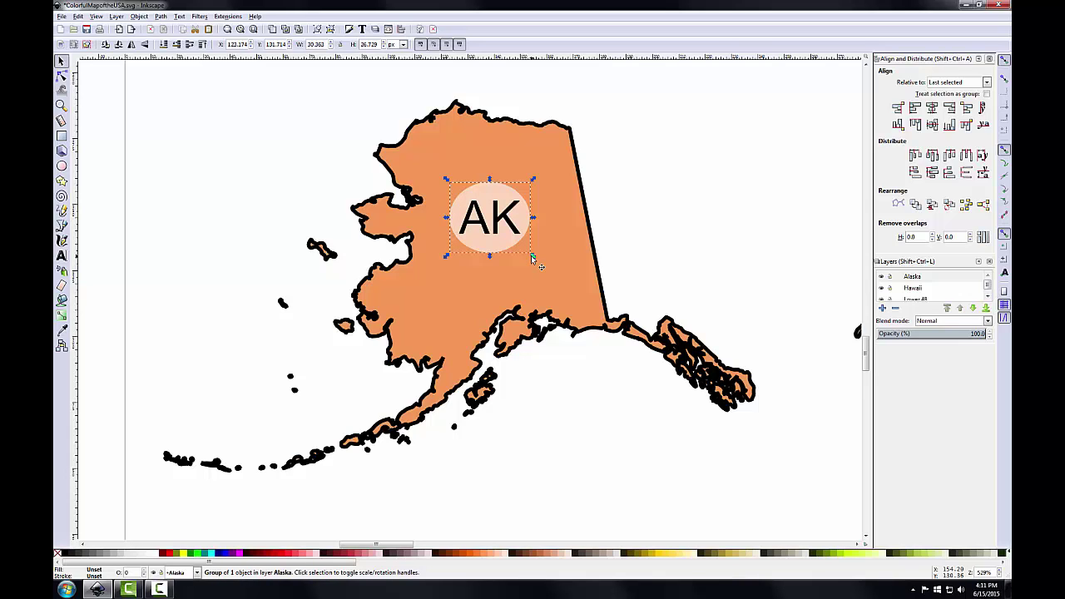
key(Escape)
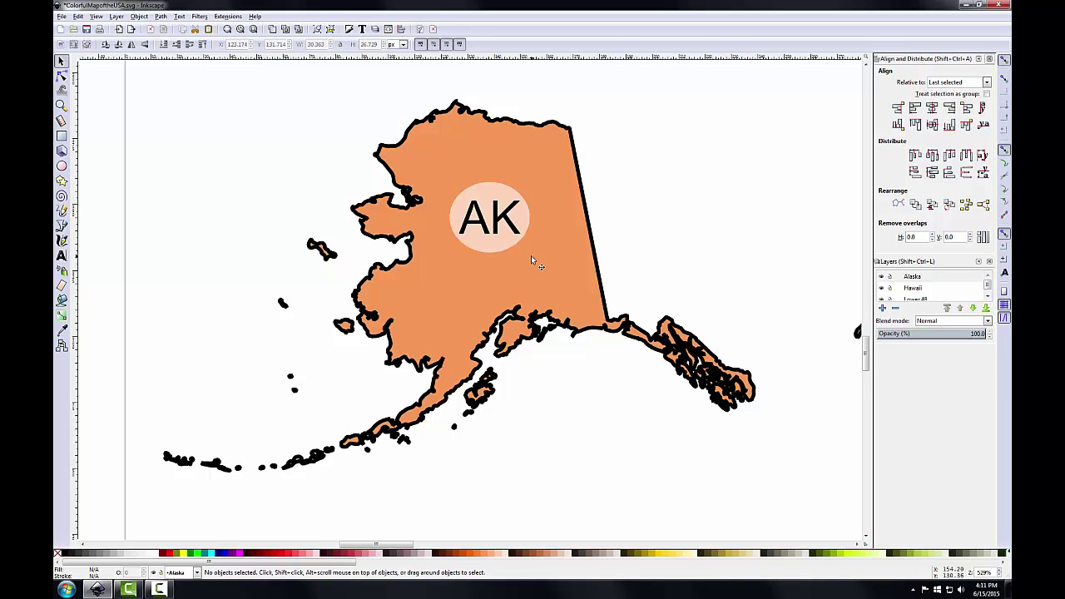
Group the AK text with its circle, nudge it lower in Alaska, and view the whole map.
drag(433, 178, 545, 265)
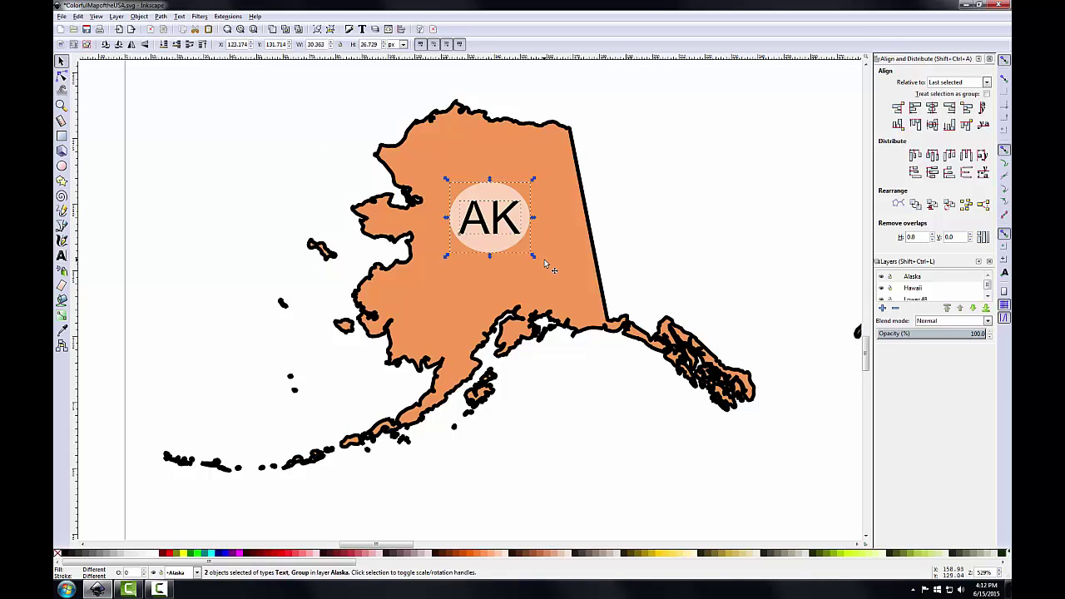
click(319, 31)
drag(496, 223, 502, 241)
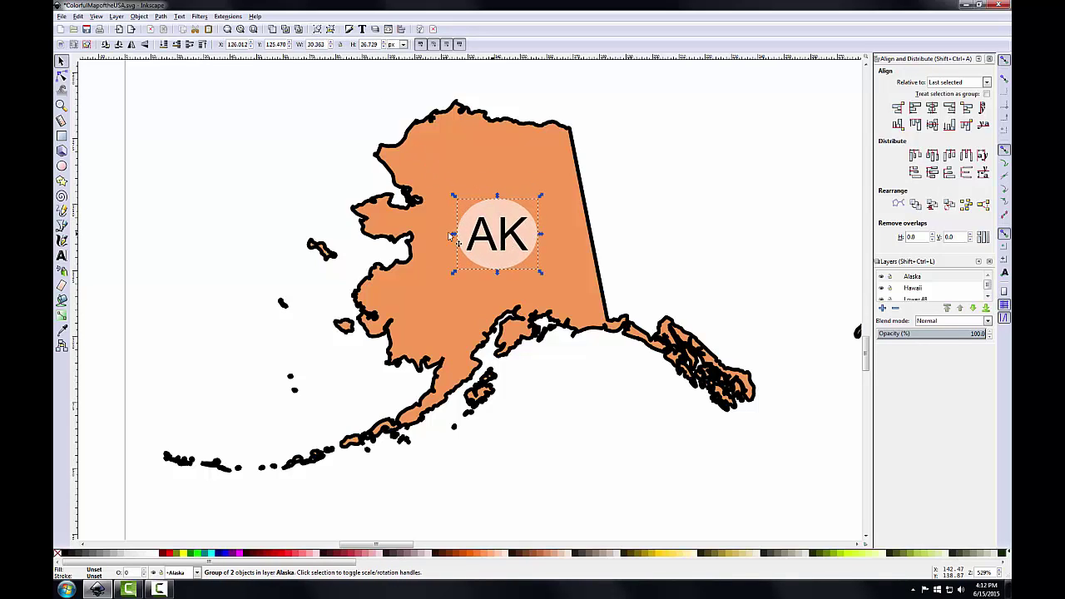
click(106, 232)
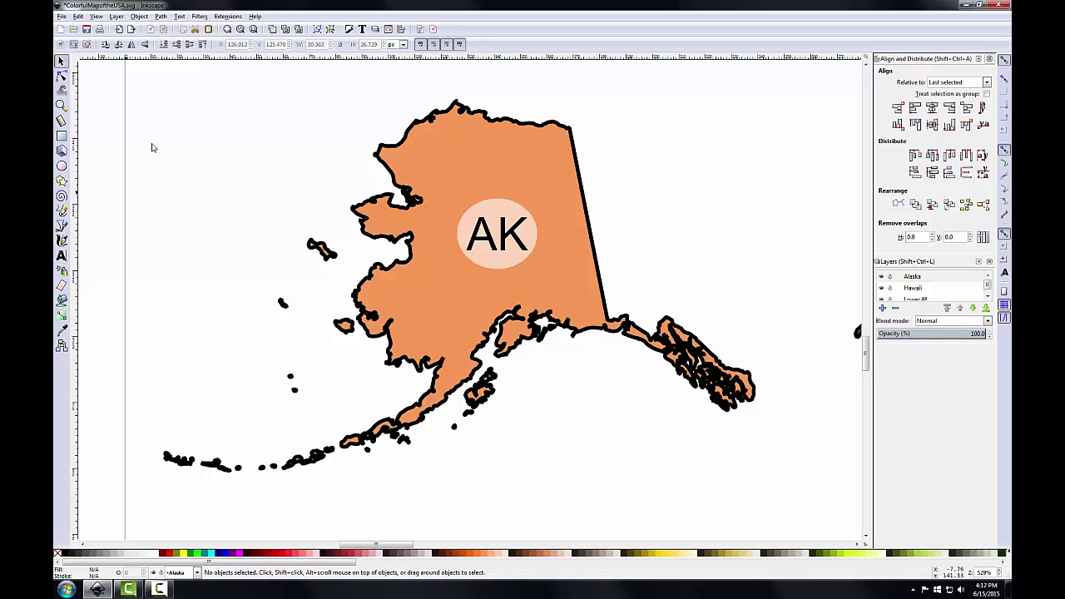
click(254, 30)
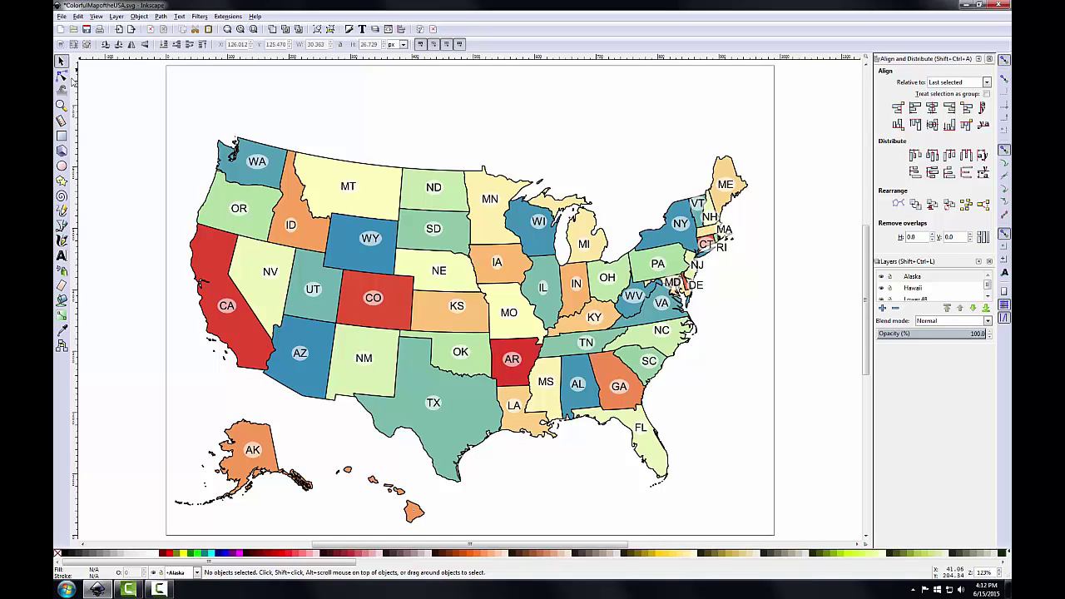
Zoom into Hawaii and group the HI text with its circle.
click(61, 105)
drag(319, 440, 445, 536)
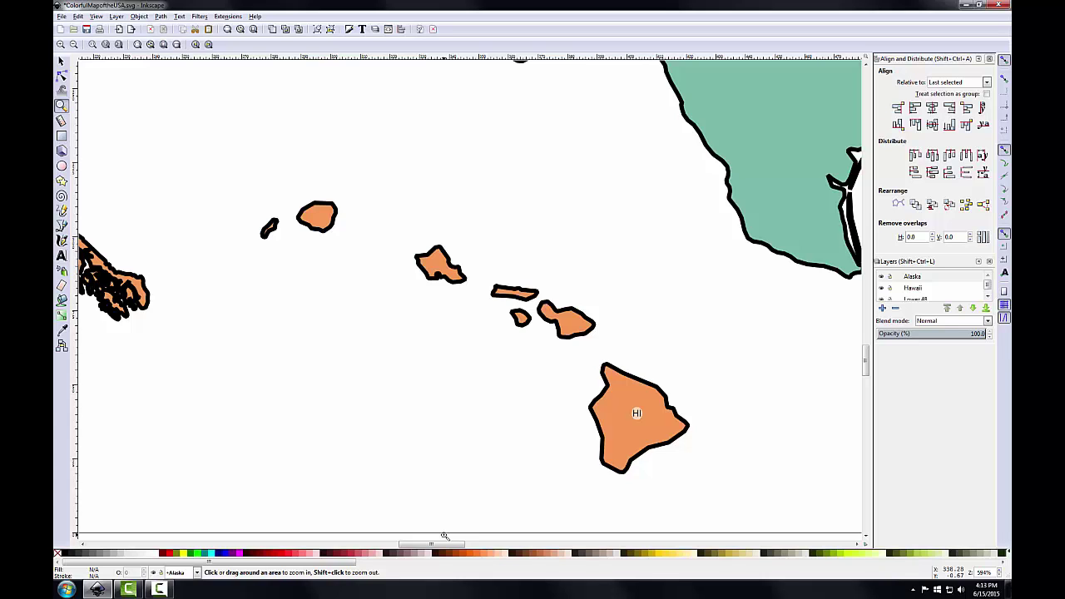
click(61, 60)
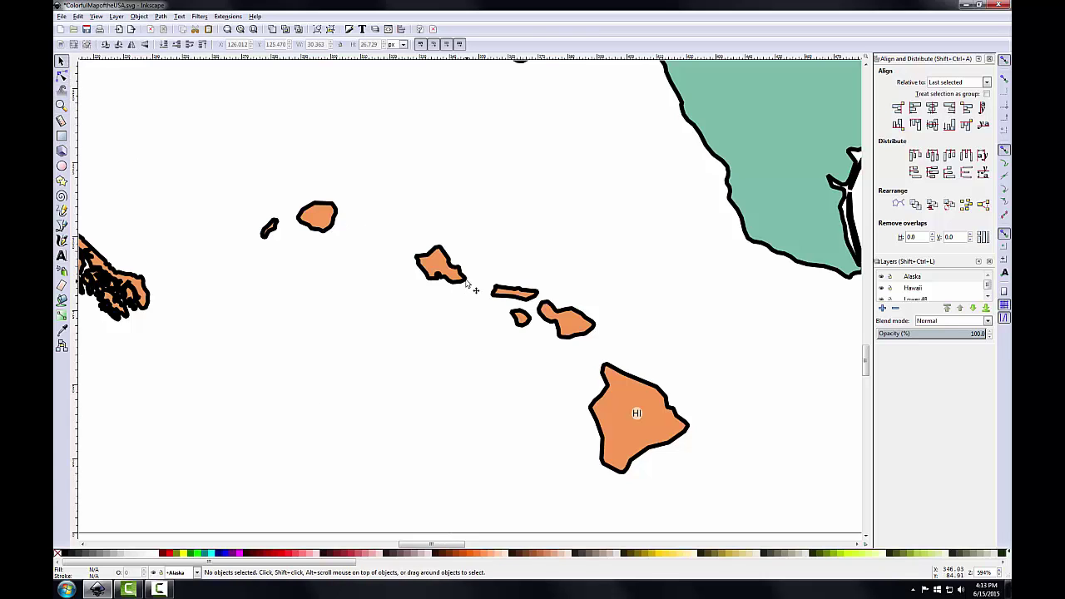
click(467, 284)
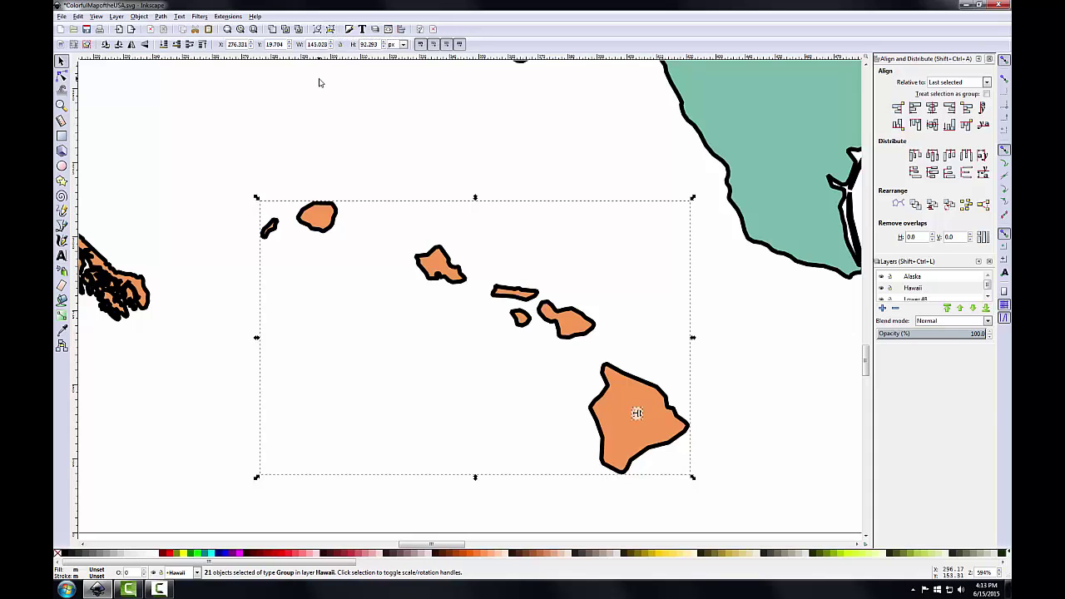
key(Escape)
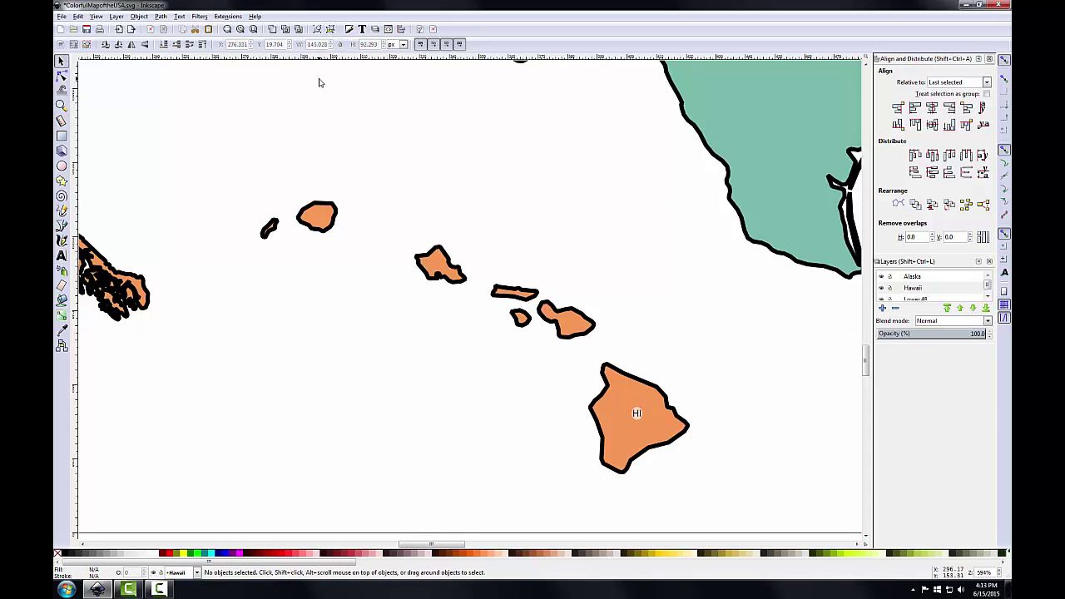
click(628, 407)
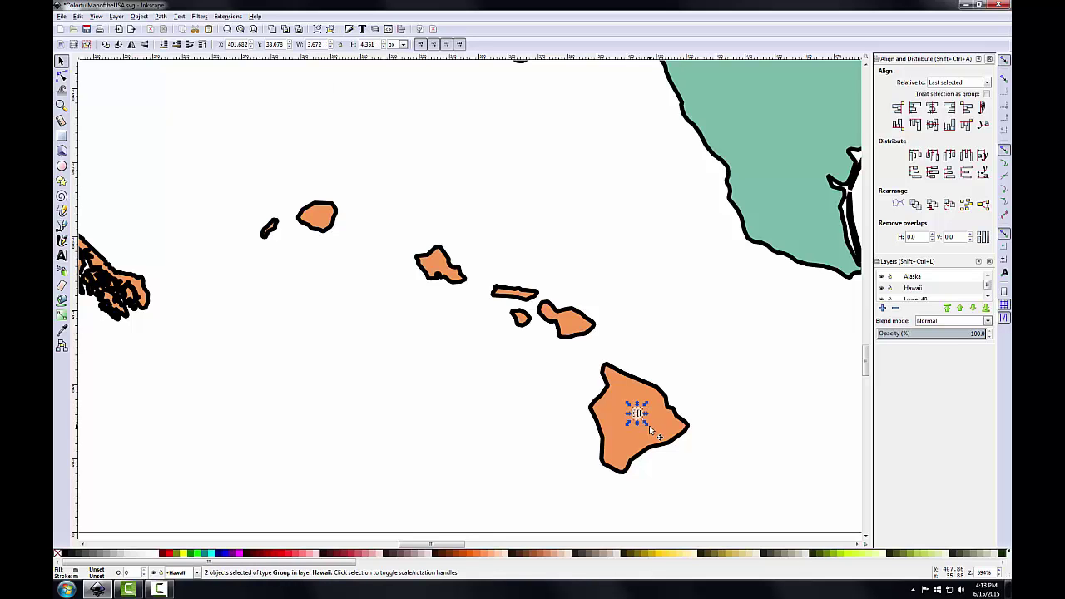
click(254, 29)
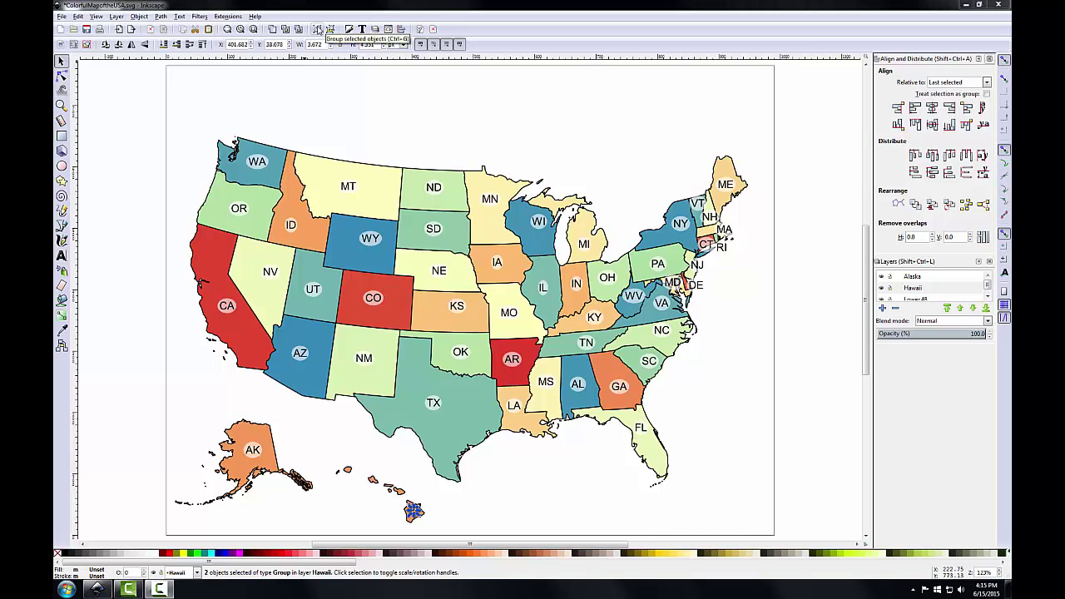
click(318, 30)
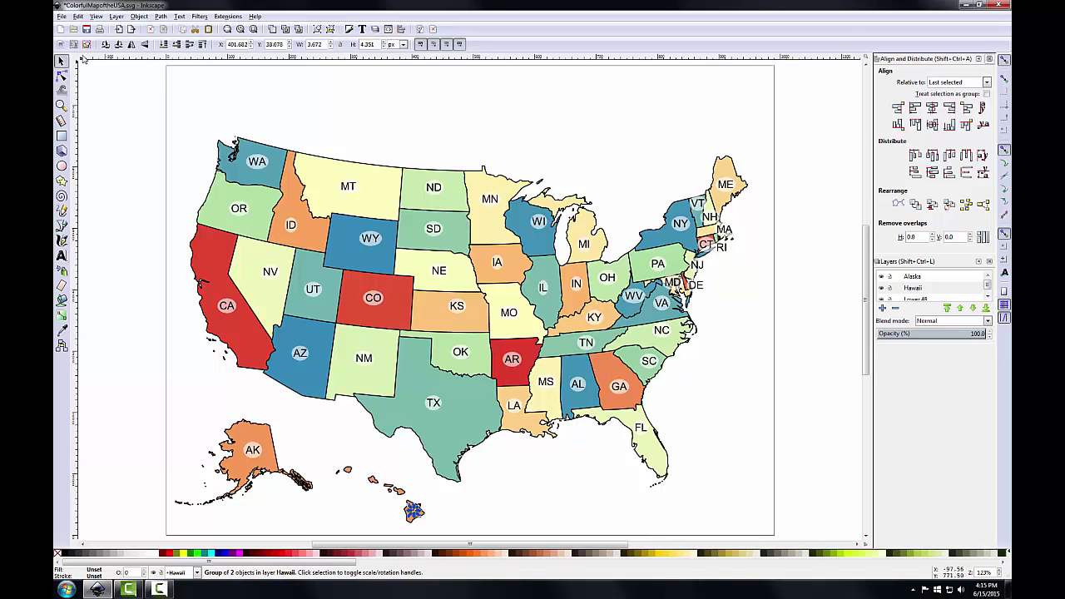
click(93, 66)
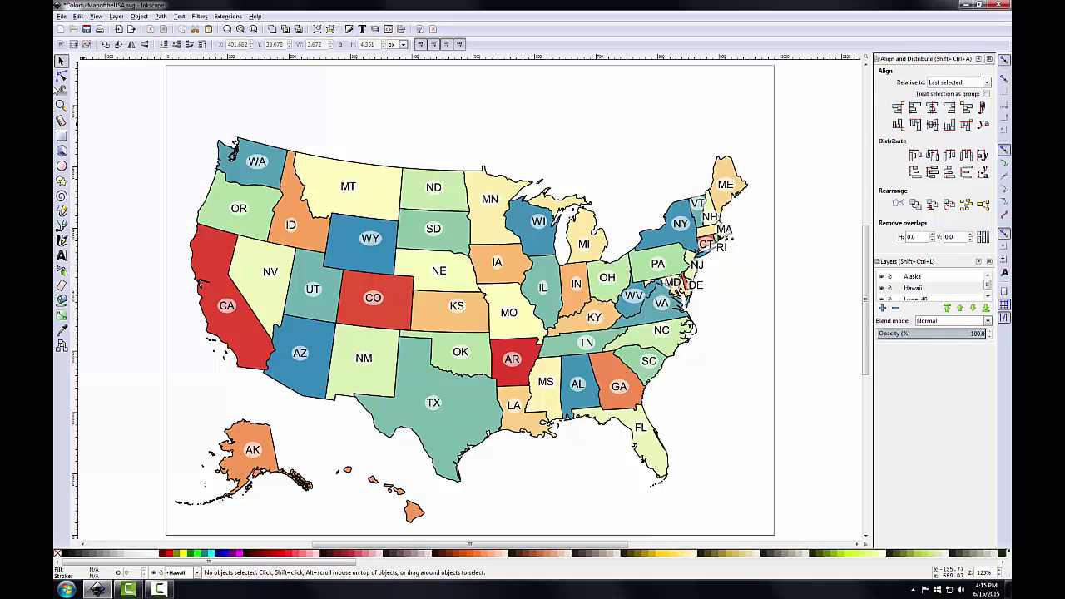
click(61, 105)
Copy the IN label group with its circle.
drag(540, 257, 621, 338)
key(s)
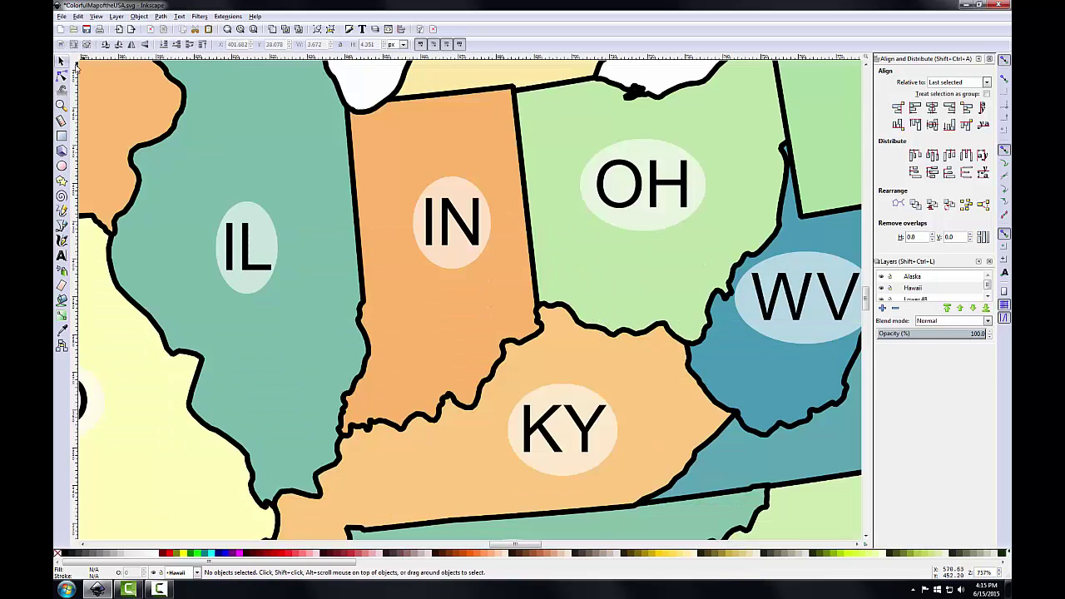
drag(409, 169, 491, 287)
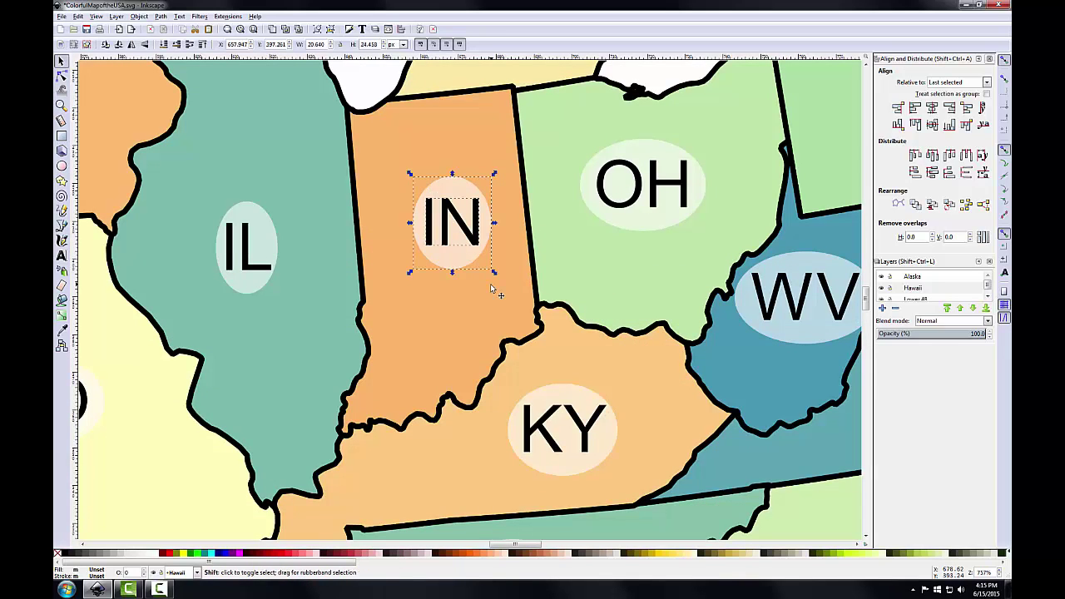
click(77, 16)
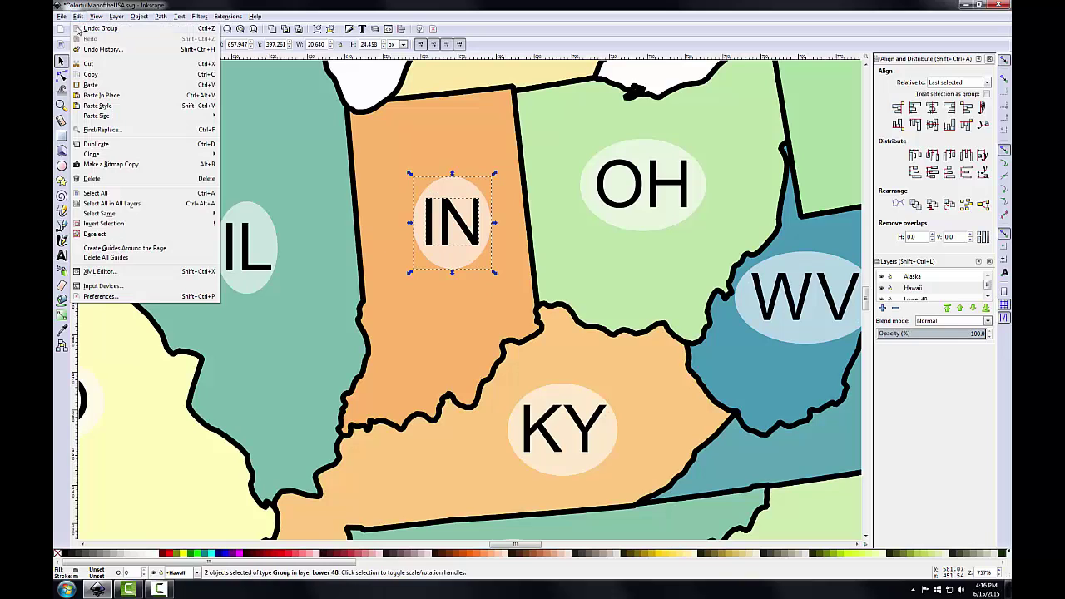
click(91, 75)
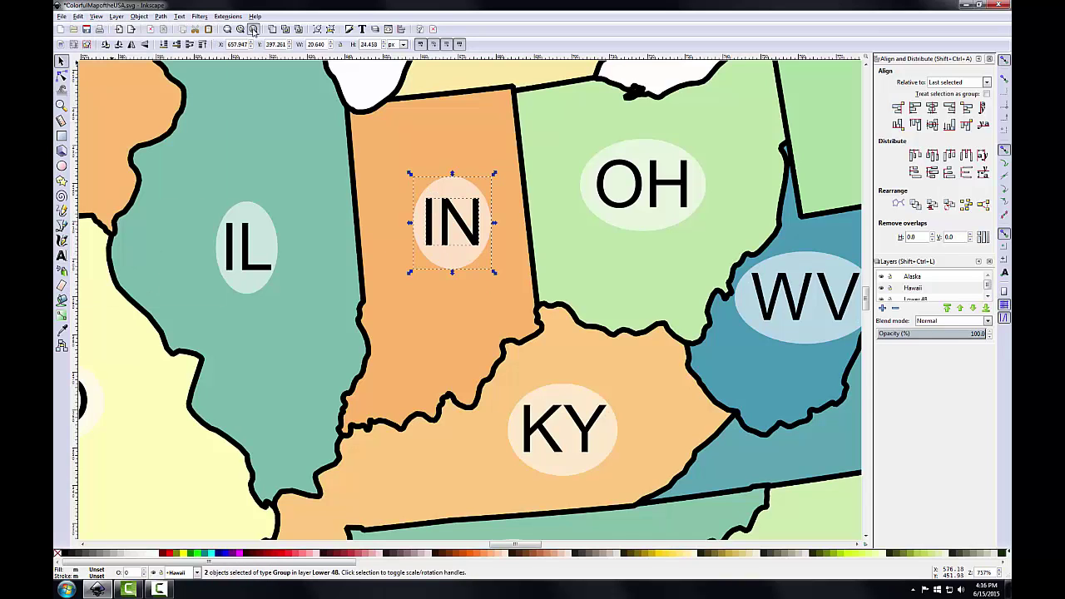
Paste the IN label's size onto the HI label group in Hawaii.
key(5)
click(61, 106)
drag(321, 445, 446, 516)
key(s)
click(662, 424)
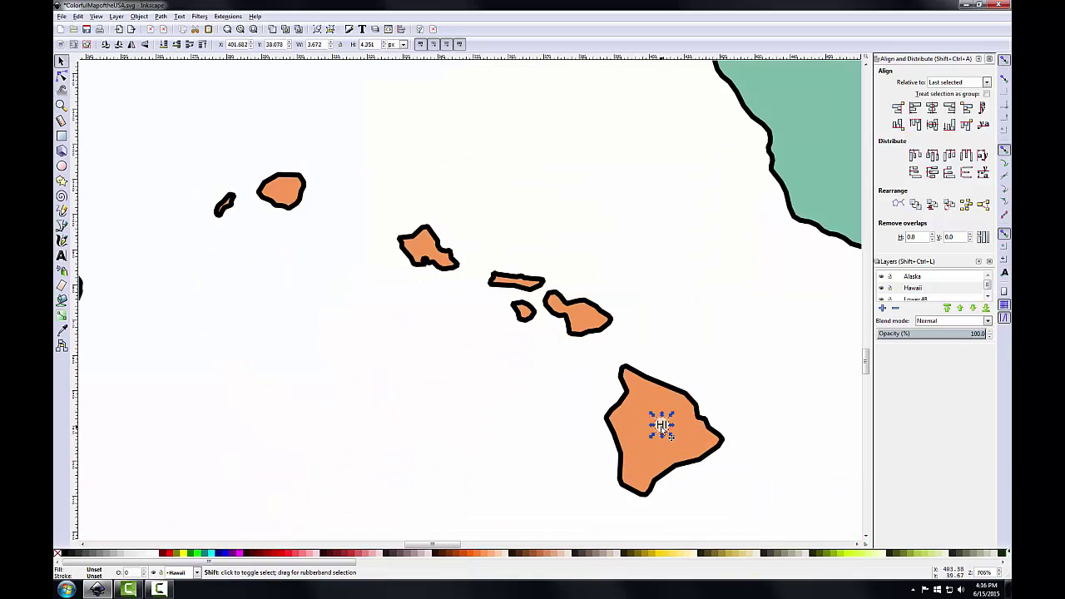
click(78, 16)
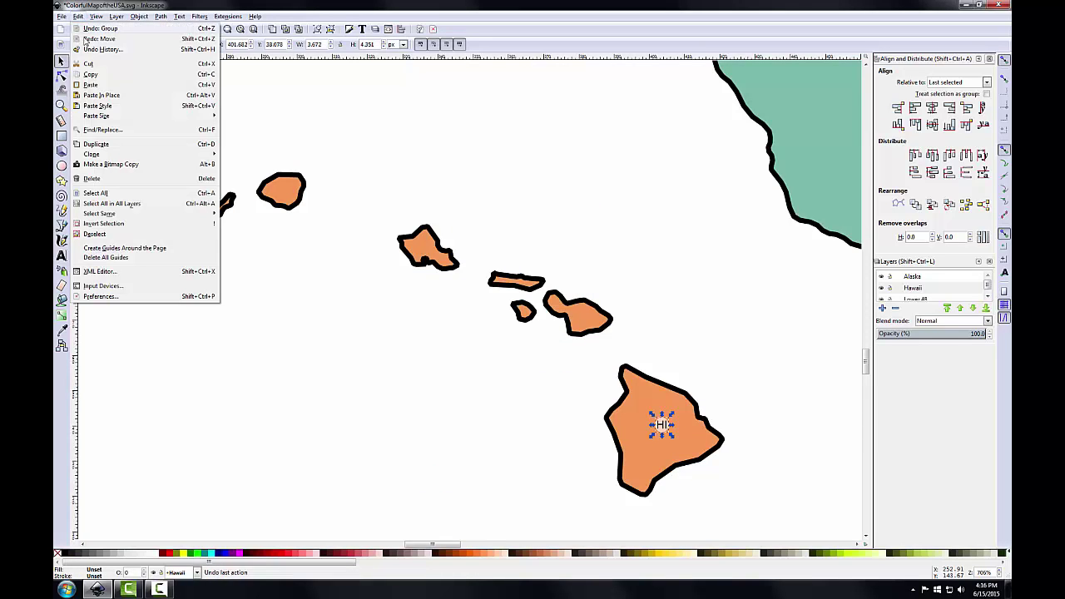
mouse_move(94, 119)
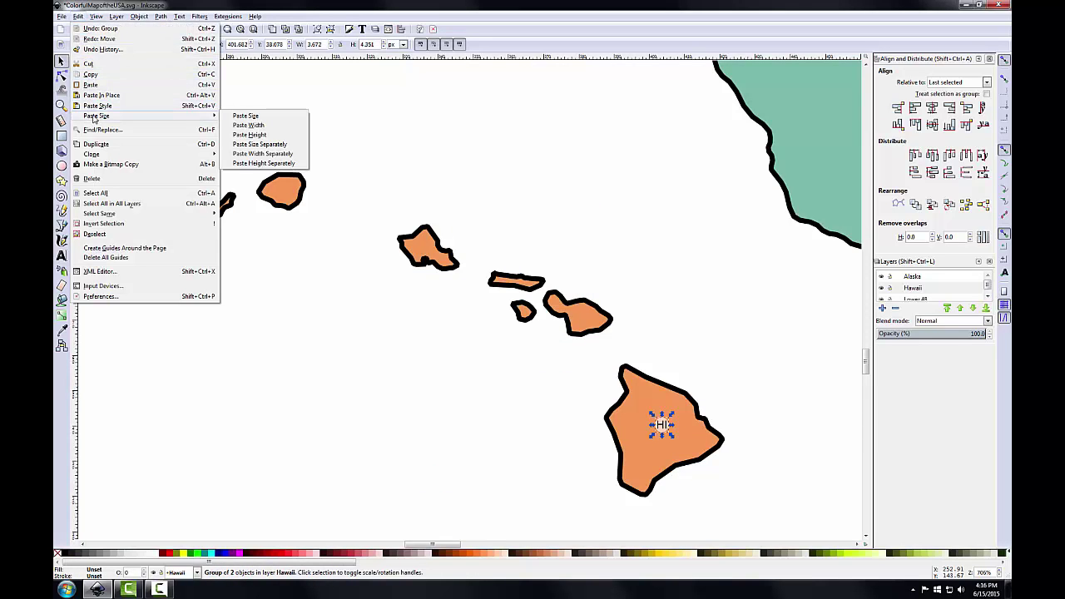
click(246, 115)
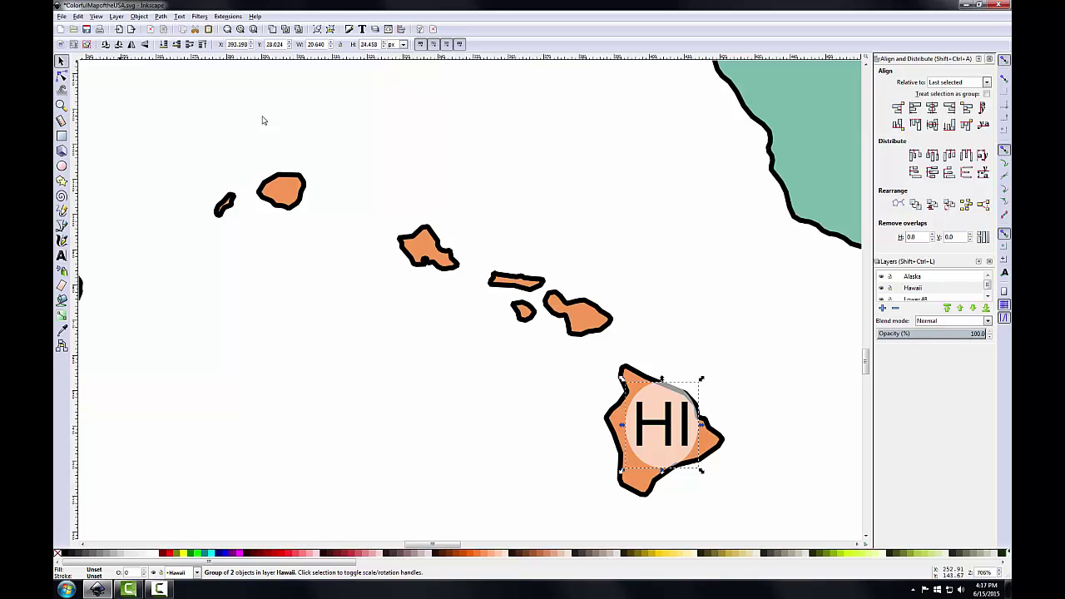
Move the enlarged HI label onto the big island and close the alignment panel.
drag(660, 433, 645, 441)
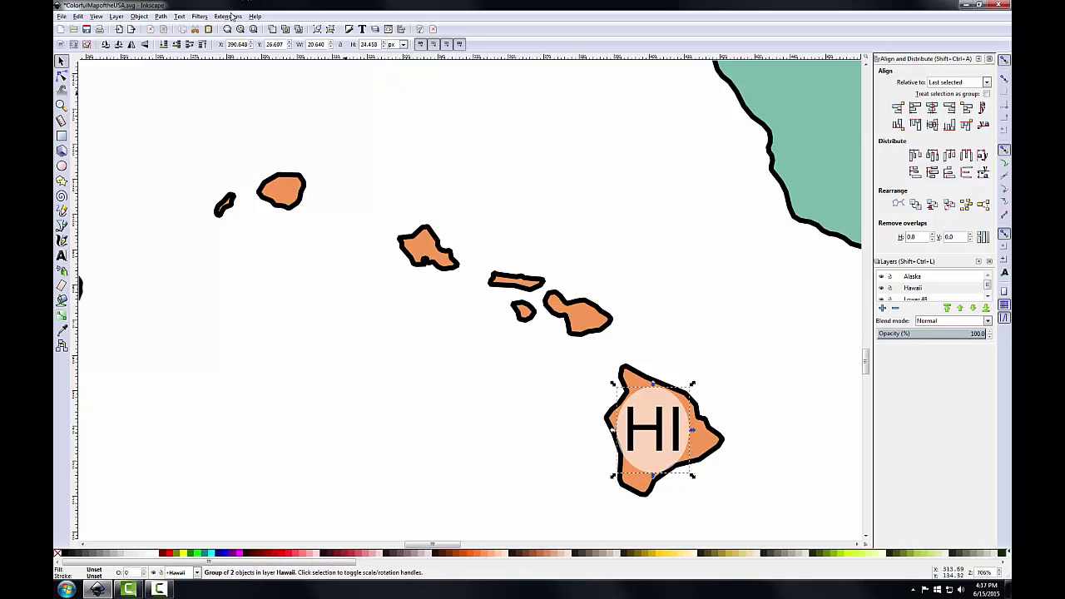
click(255, 29)
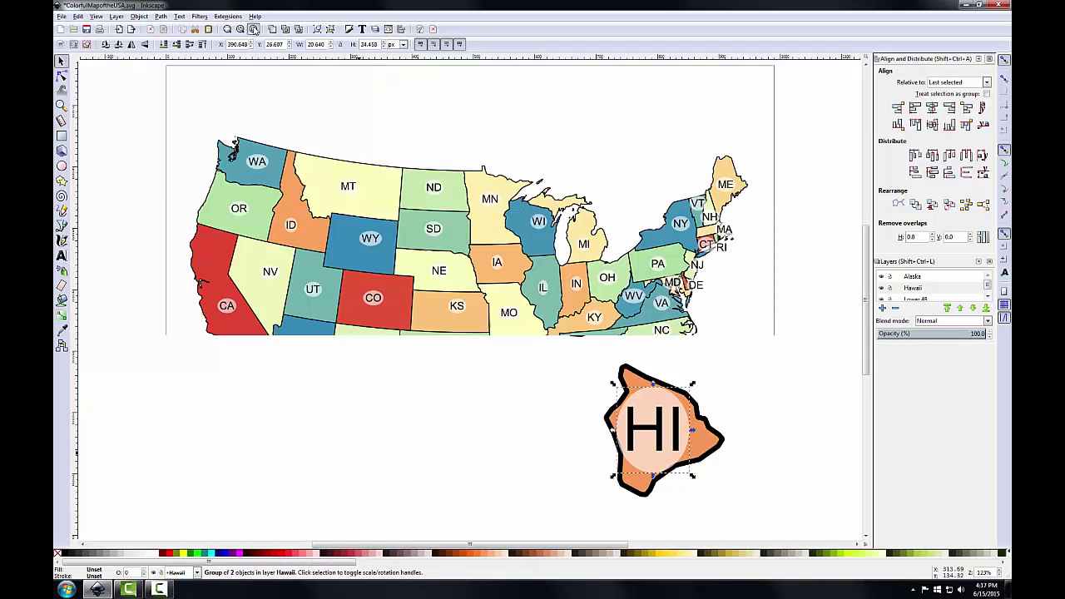
click(124, 109)
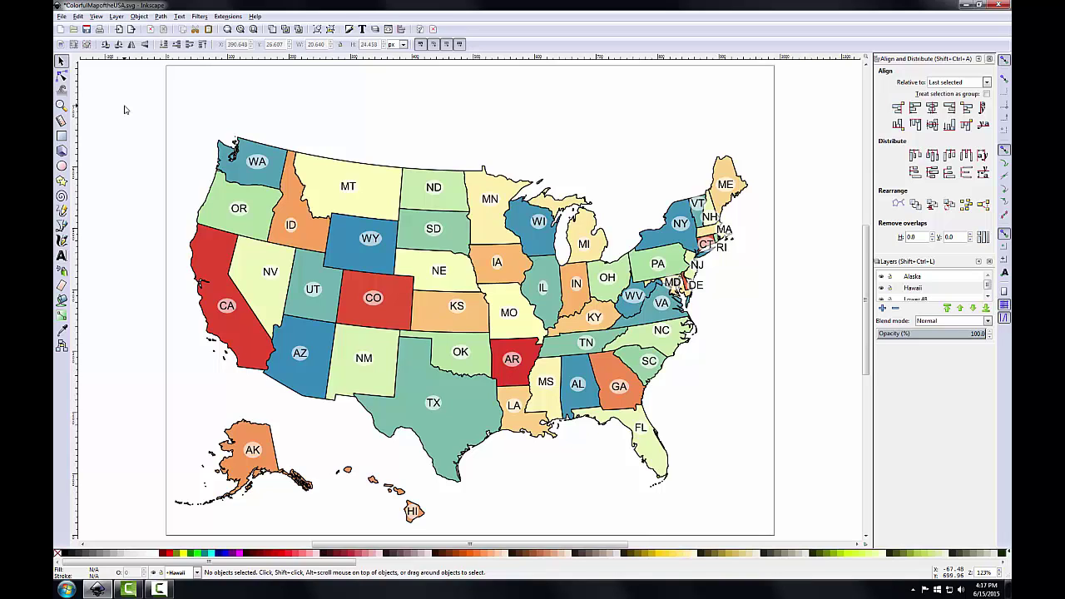
click(989, 59)
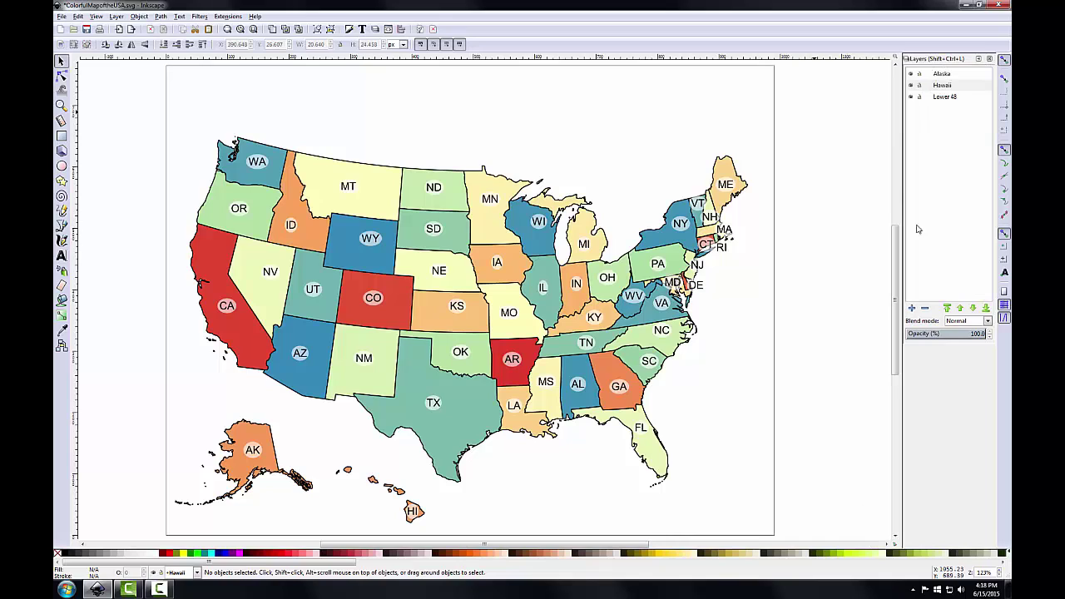
Add a 'Neatlines' layer, raise it to the top, and make it current.
click(912, 310)
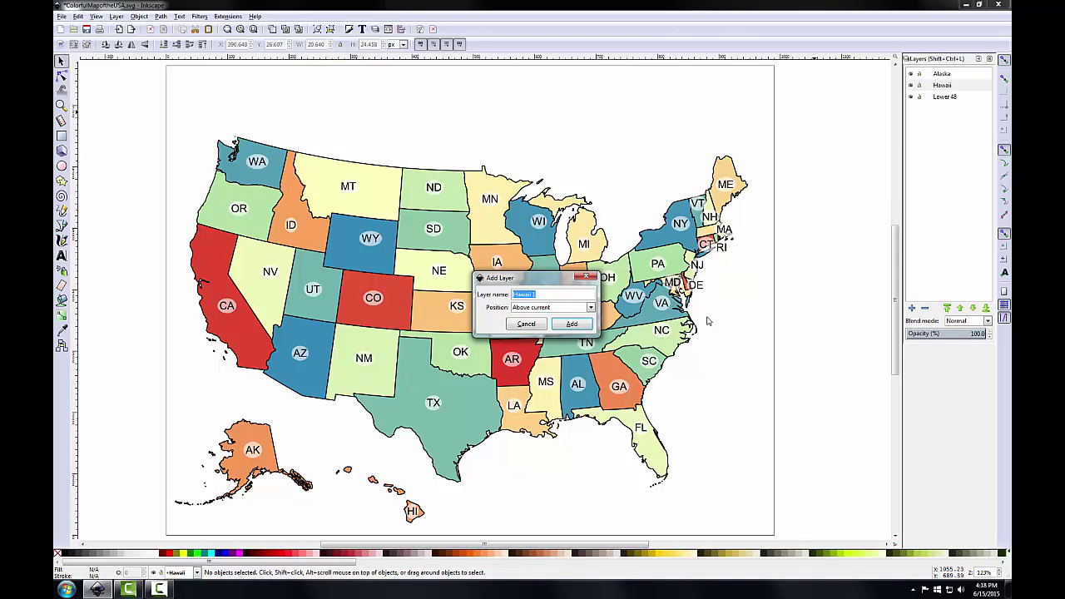
text(Neatlines)
click(566, 325)
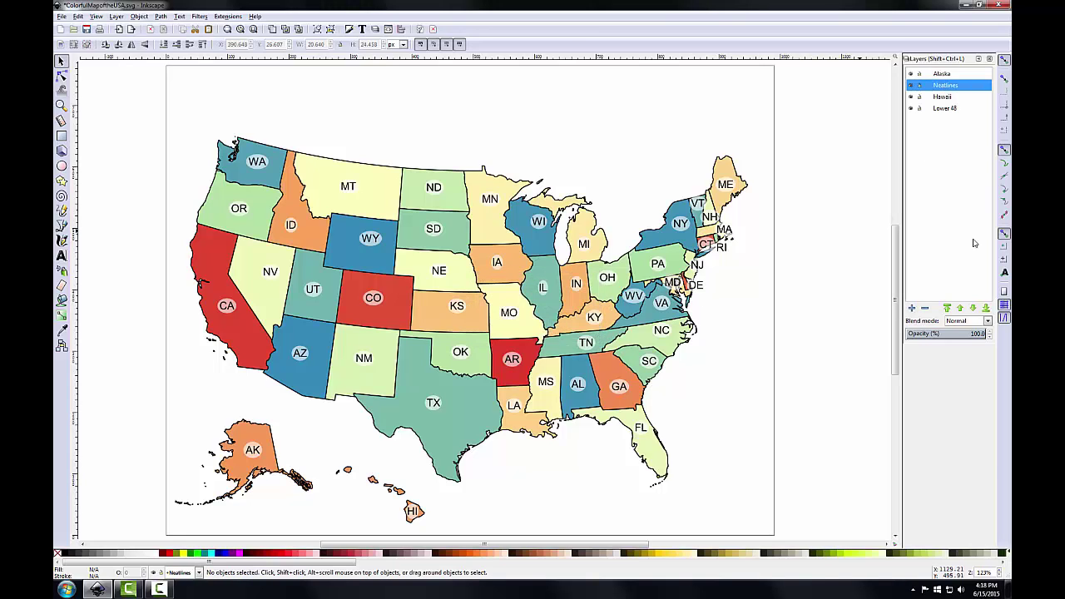
click(961, 308)
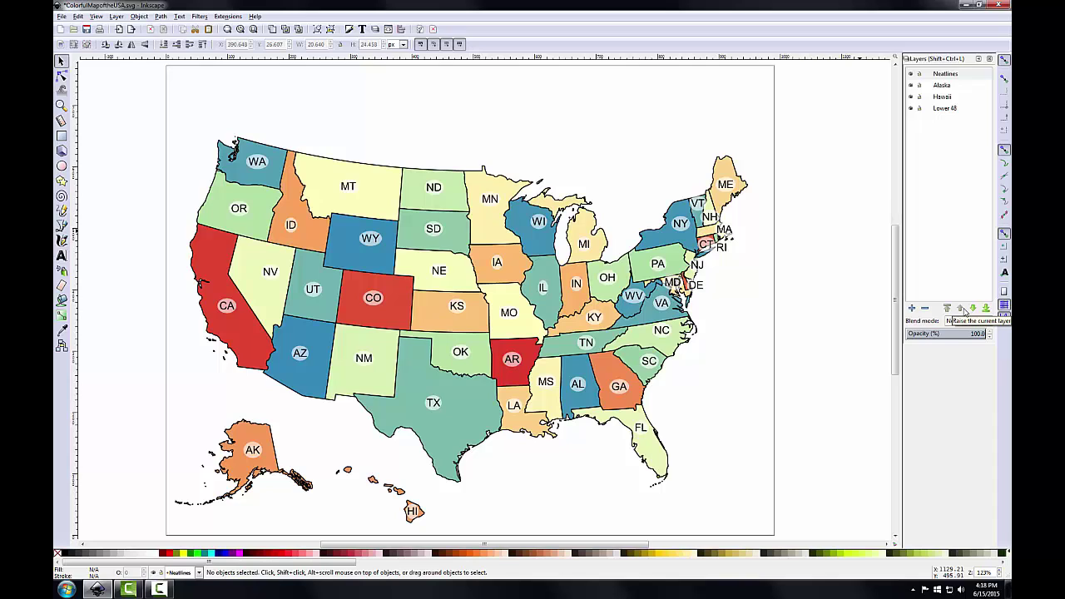
click(951, 75)
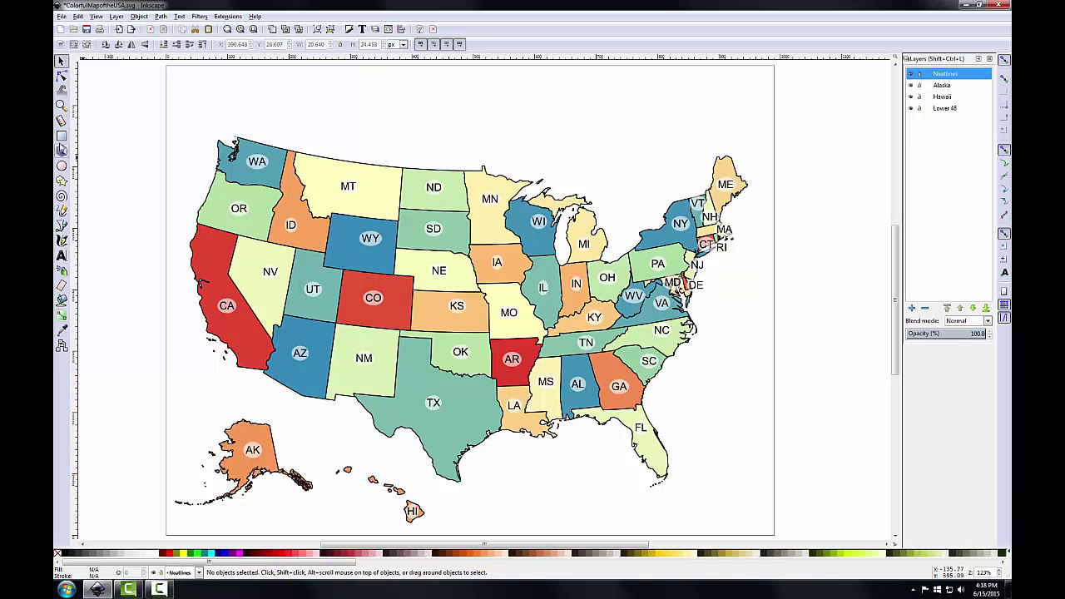
click(61, 137)
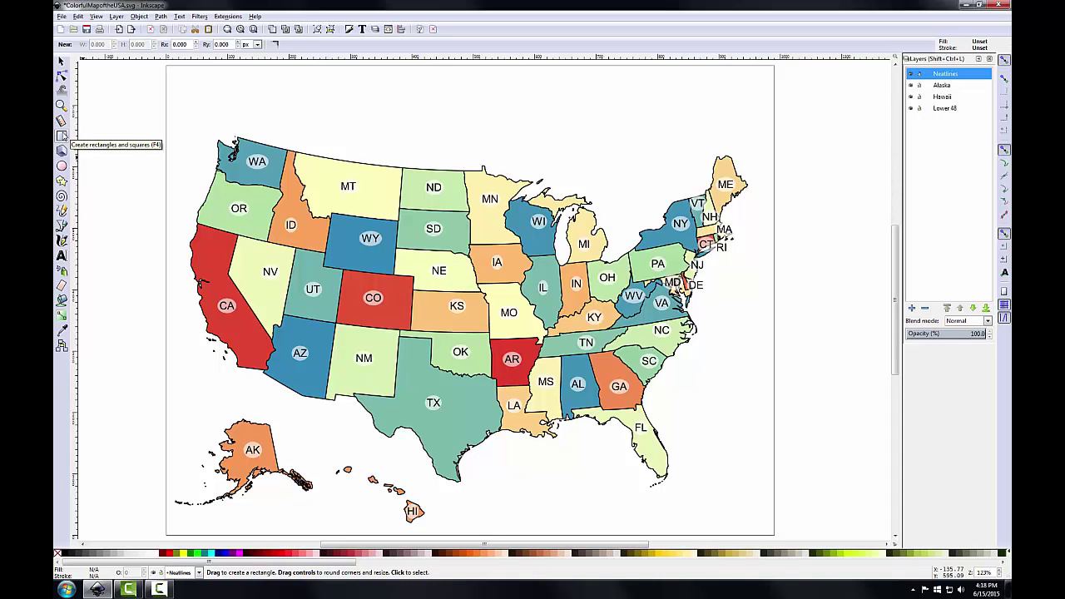
Draw a page-sized rectangle with no fill and a flat black stroke.
drag(169, 68, 773, 536)
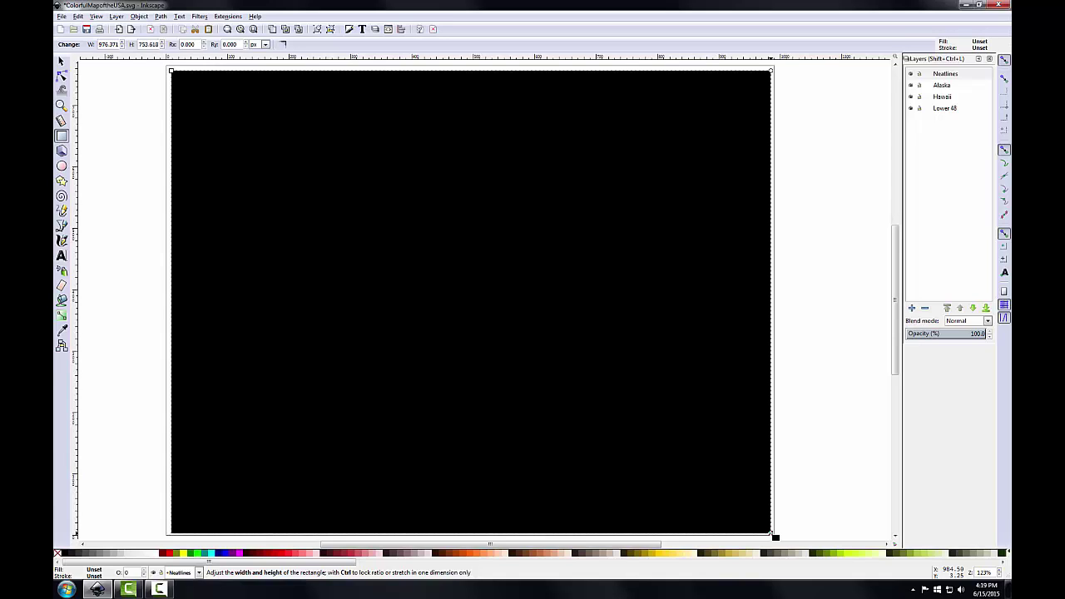
click(348, 29)
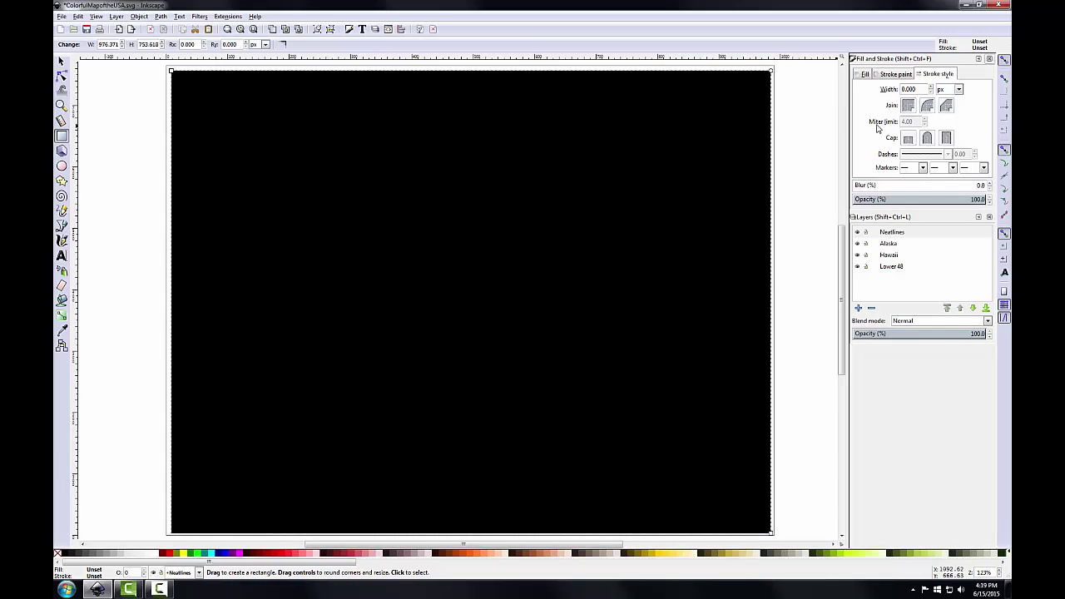
click(865, 74)
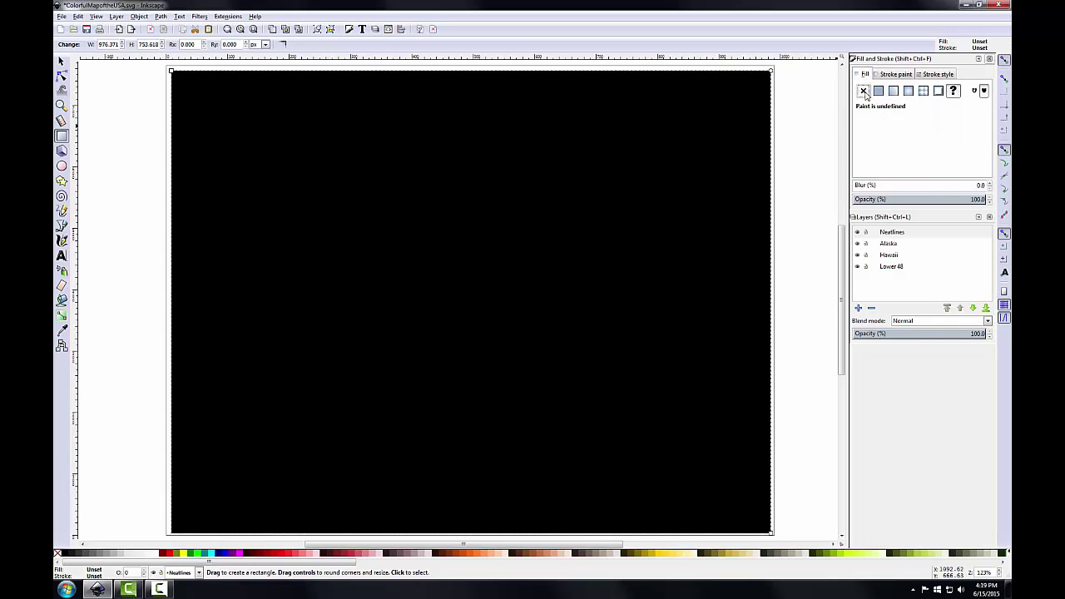
click(864, 92)
click(897, 75)
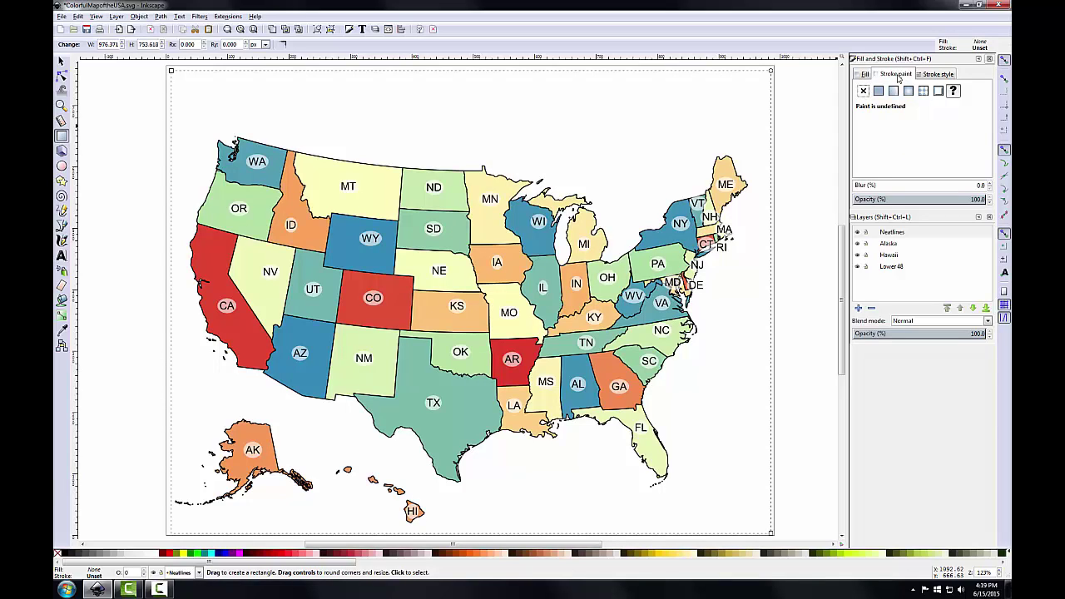
click(878, 92)
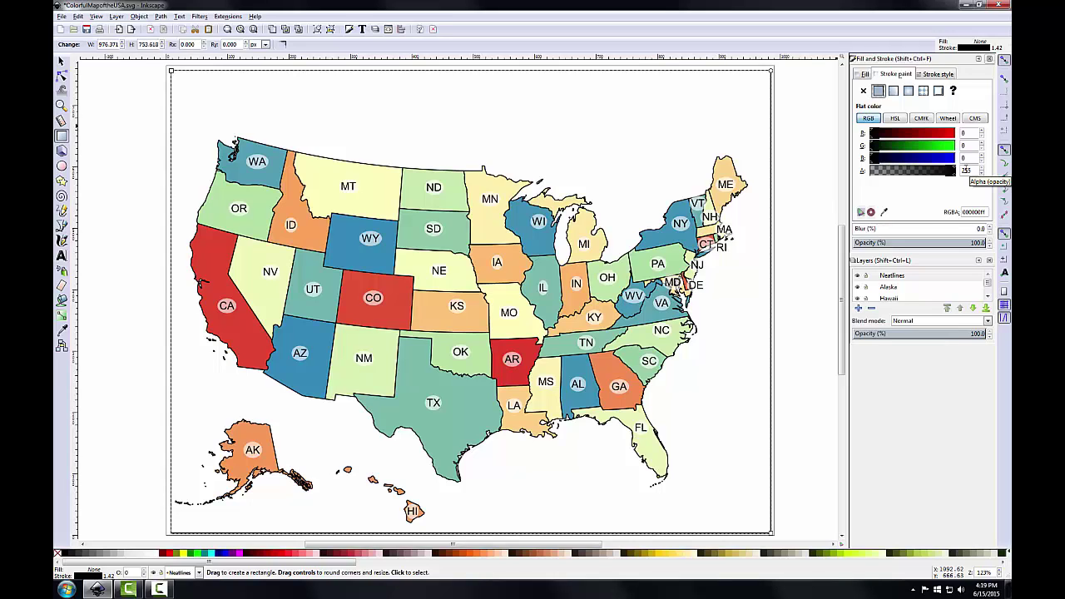
Set the rectangle's stroke width to 0.75 mm.
click(941, 75)
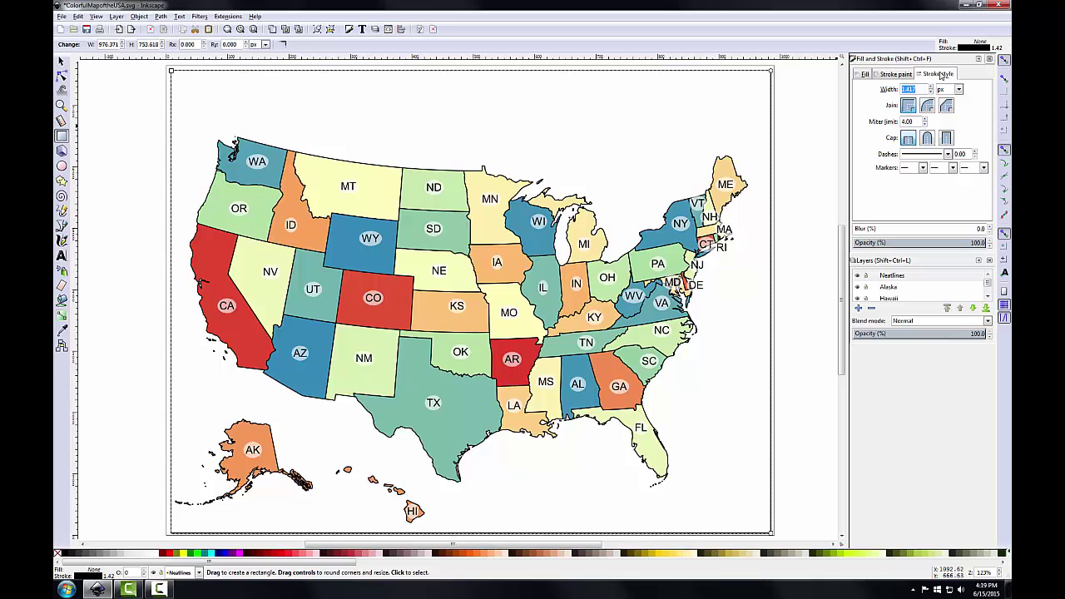
text(0.75)
click(959, 89)
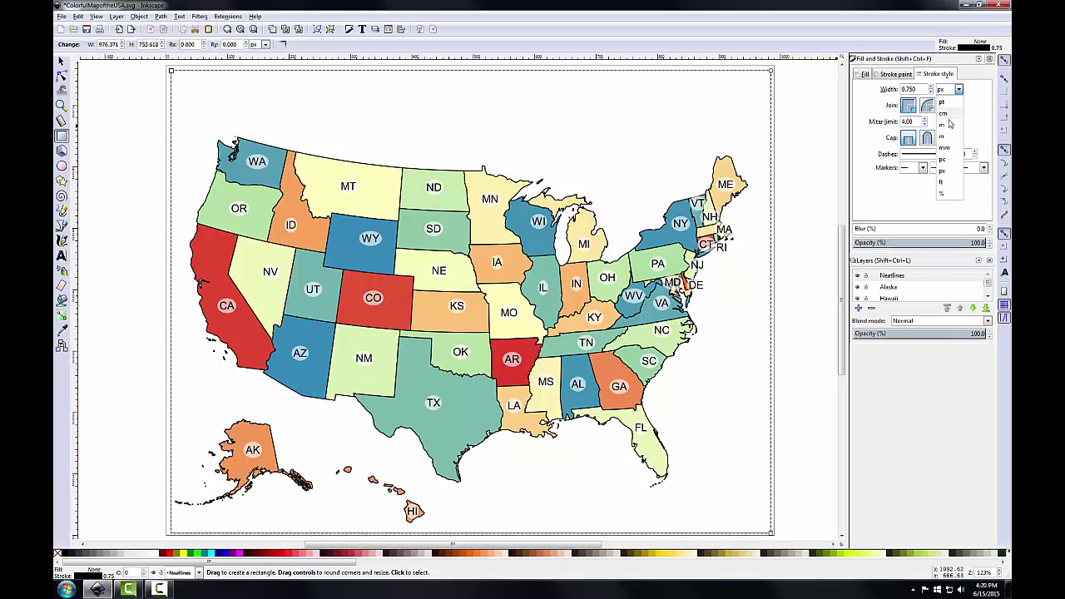
click(944, 147)
triple_click(907, 89)
text(0.75)
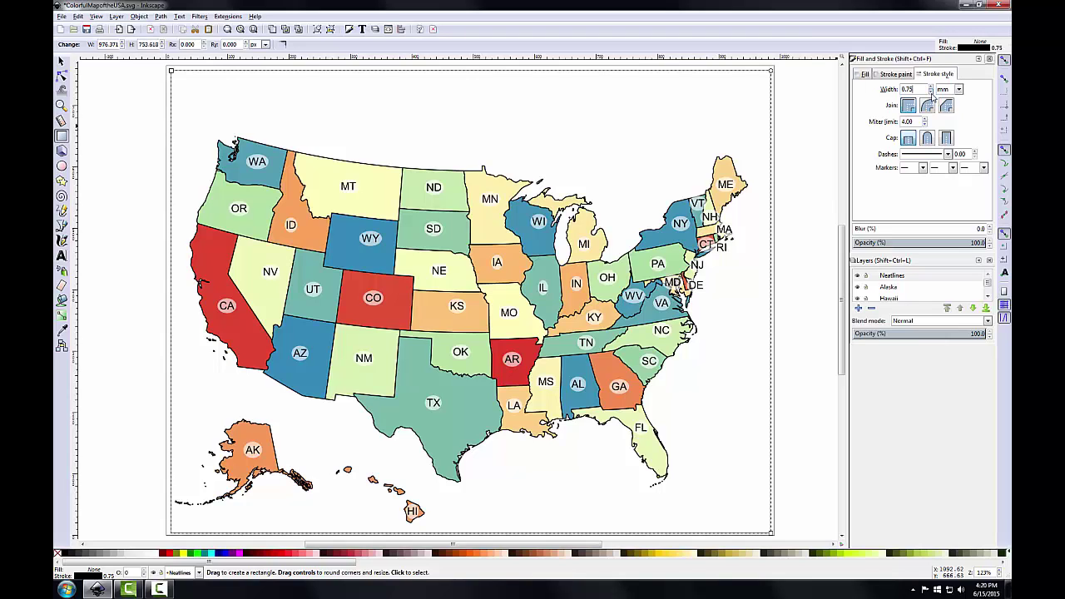
Centre the frame horizontally and vertically relative to the page, then activate the Neatlines layer.
click(401, 29)
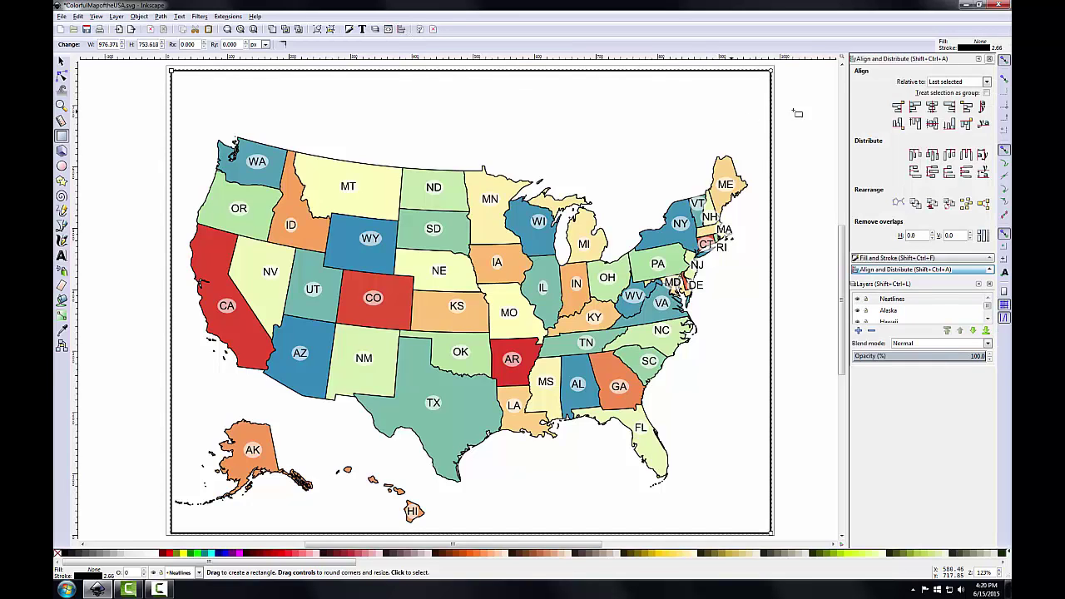
click(986, 83)
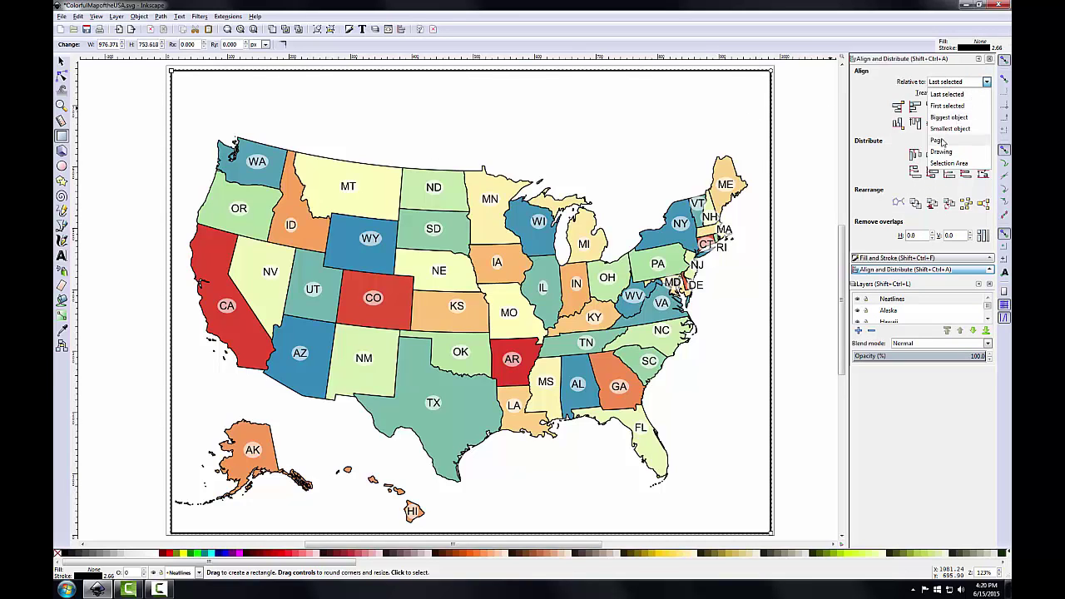
click(943, 142)
click(932, 106)
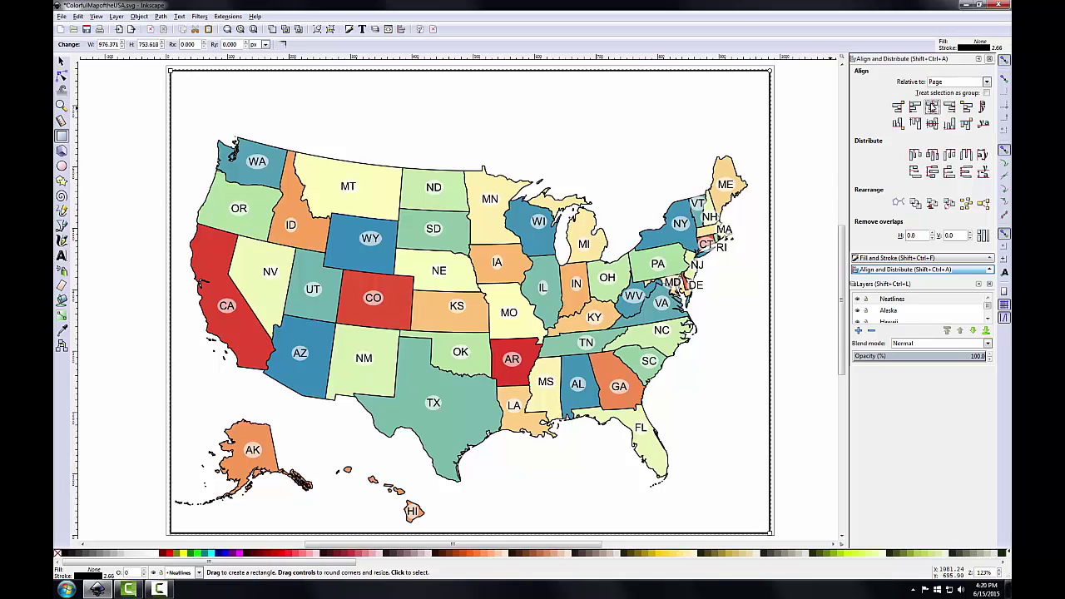
click(932, 123)
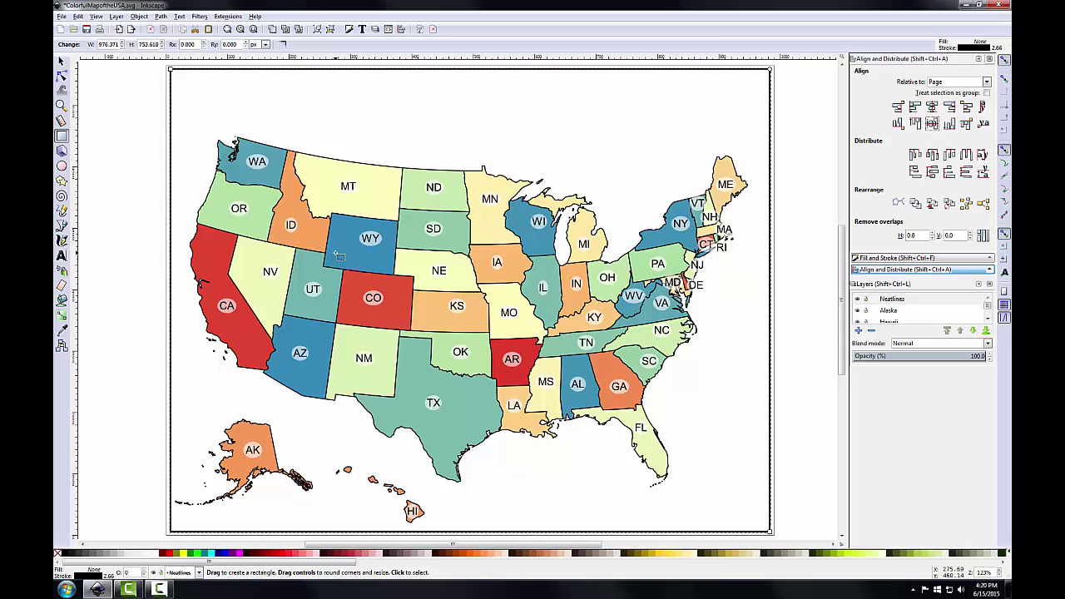
click(892, 300)
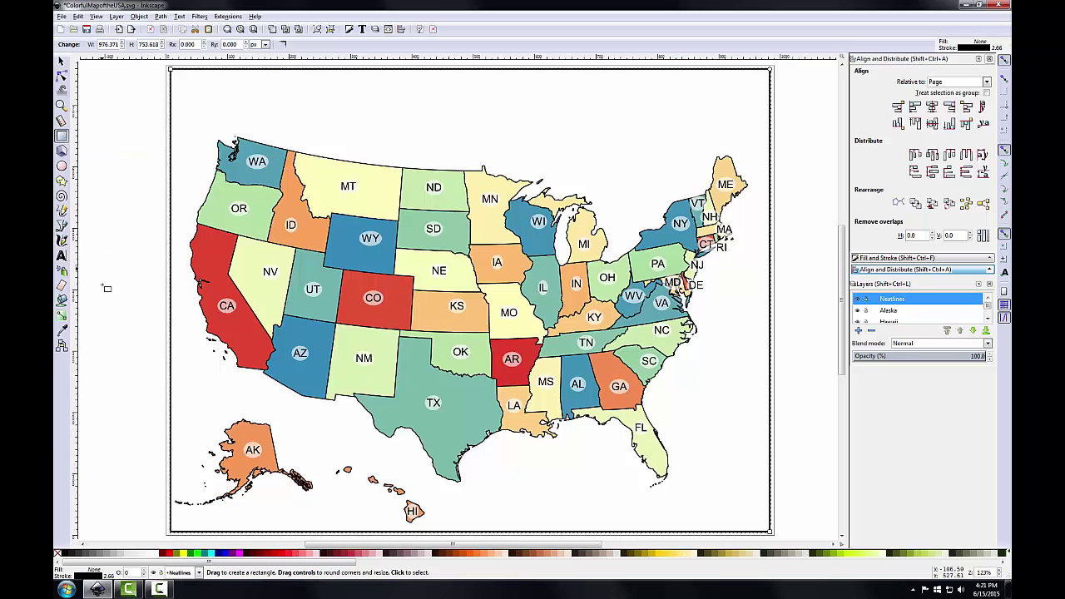
Draw a rectangle around the Alaska inset and give it a black 0.5 mm outline.
drag(170, 530, 323, 415)
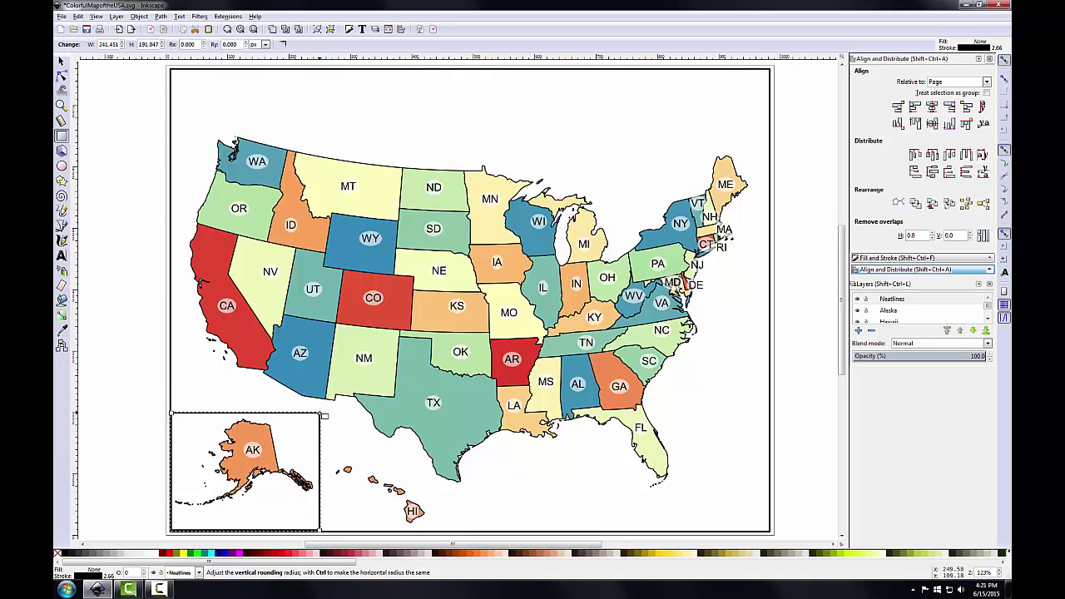
click(350, 29)
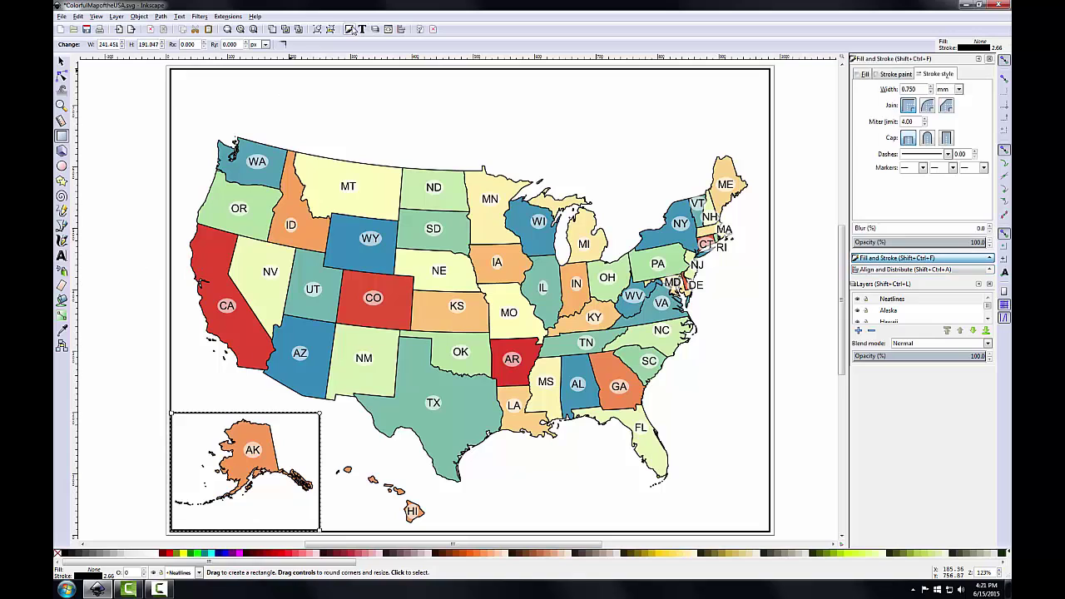
click(889, 74)
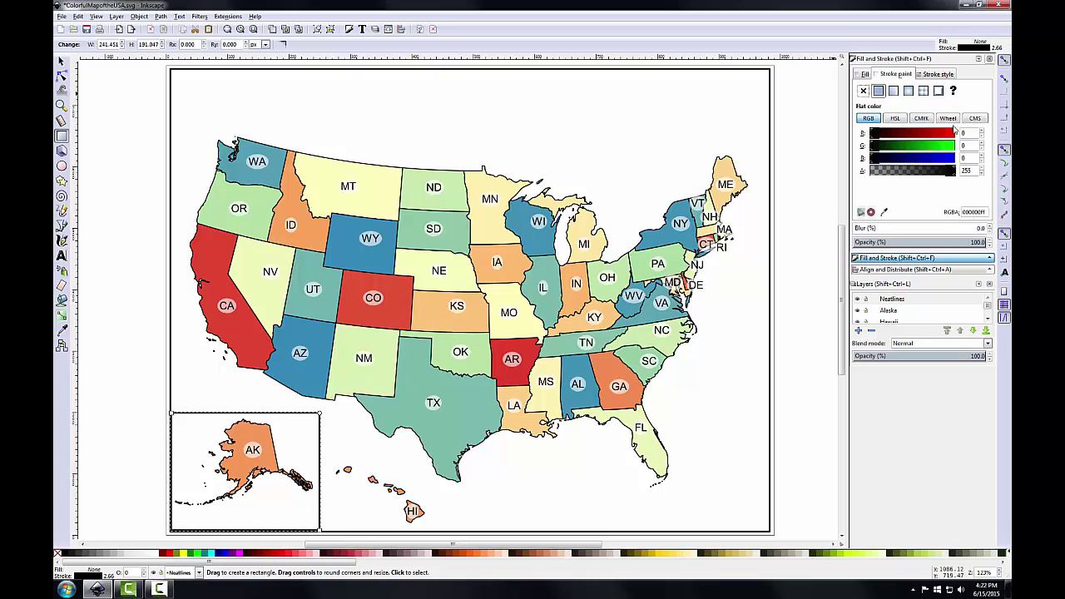
click(937, 75)
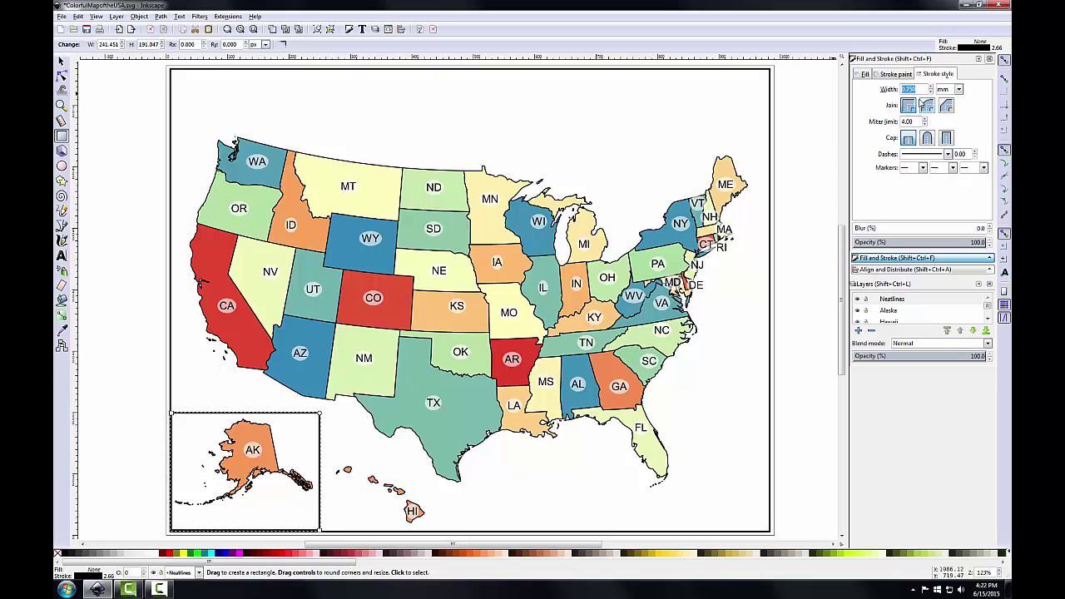
click(909, 89)
key(BackSpace)
key(Return)
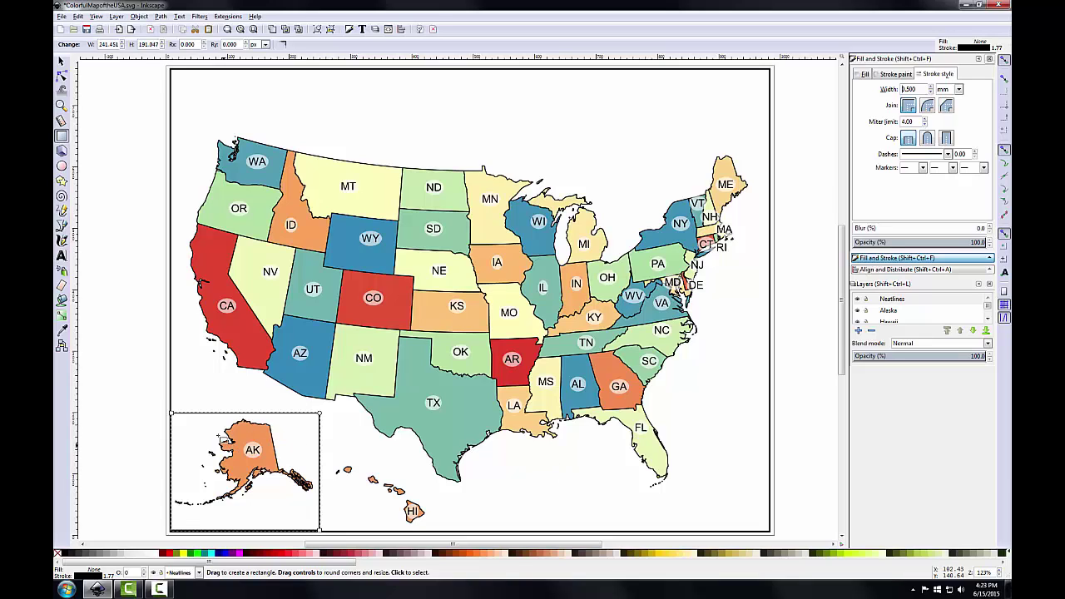
Align the Alaska frame's bottom and left edges to the page neatline, relative to last selected.
click(61, 61)
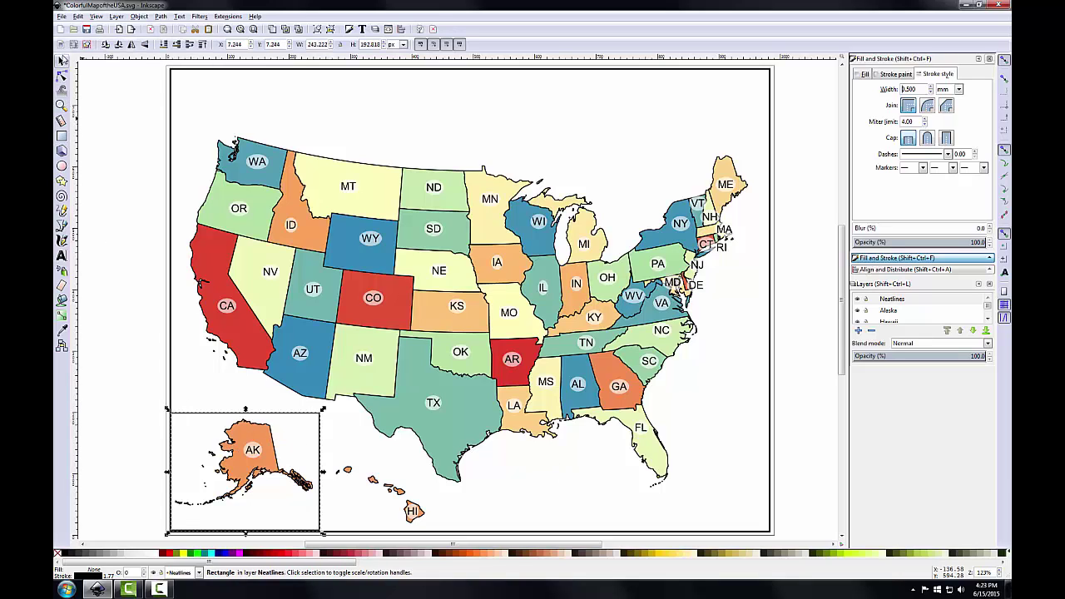
shift+click(177, 90)
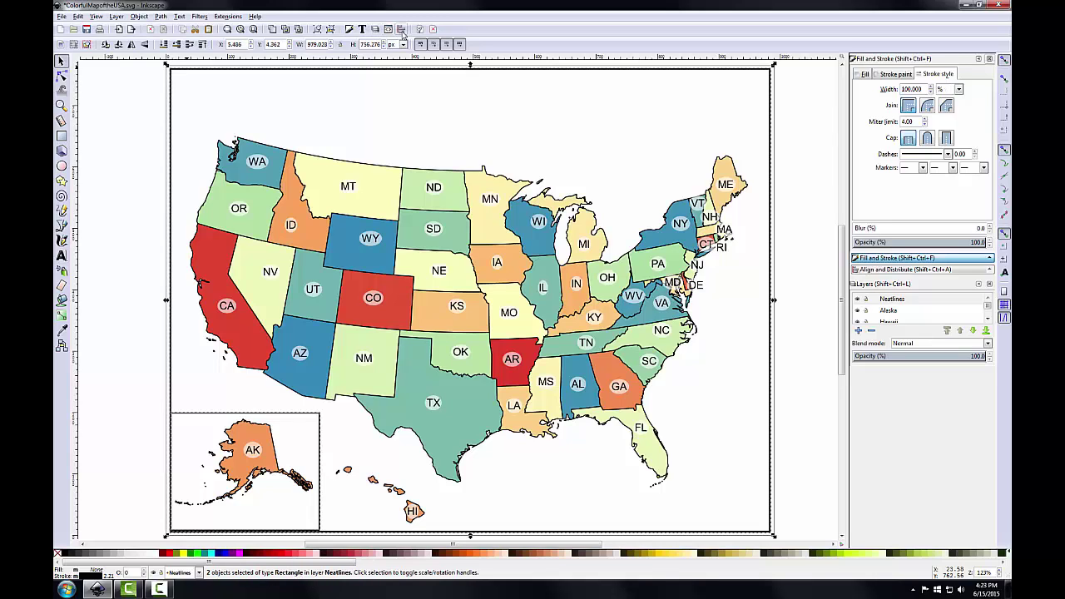
click(401, 30)
click(987, 83)
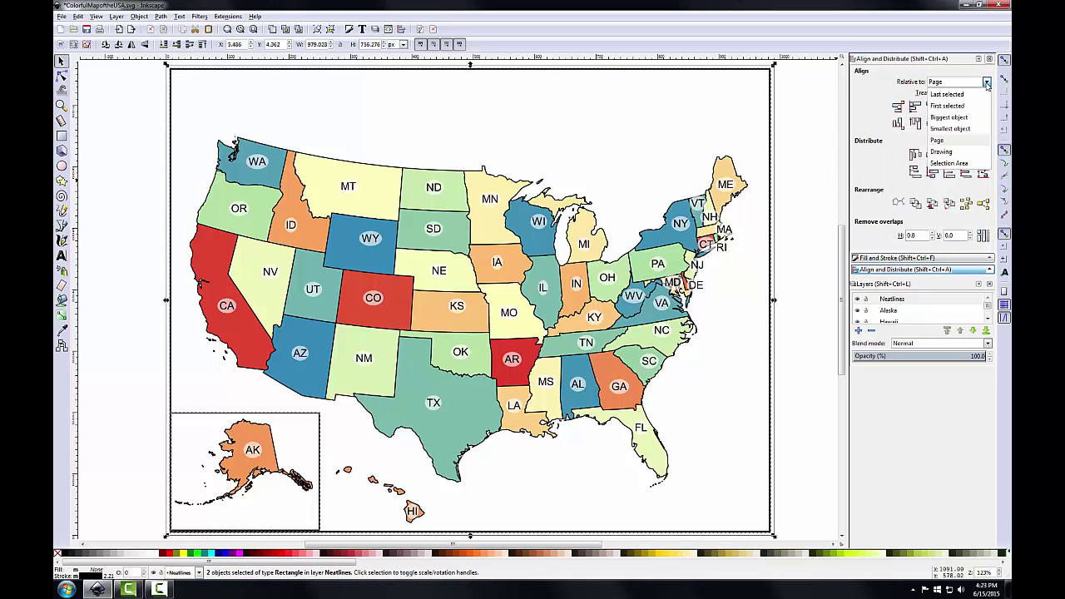
click(966, 95)
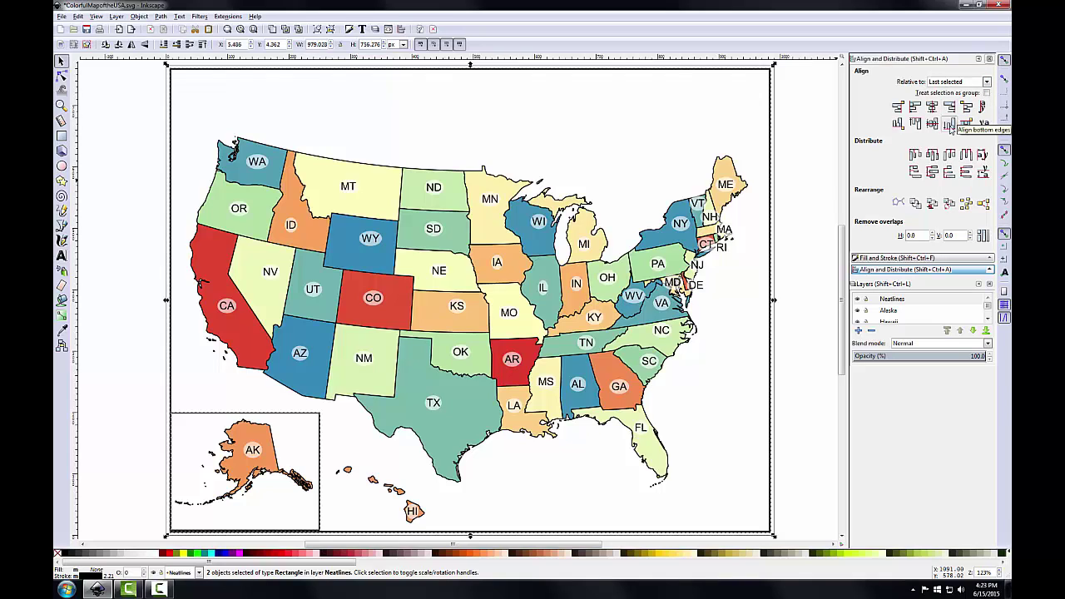
click(950, 125)
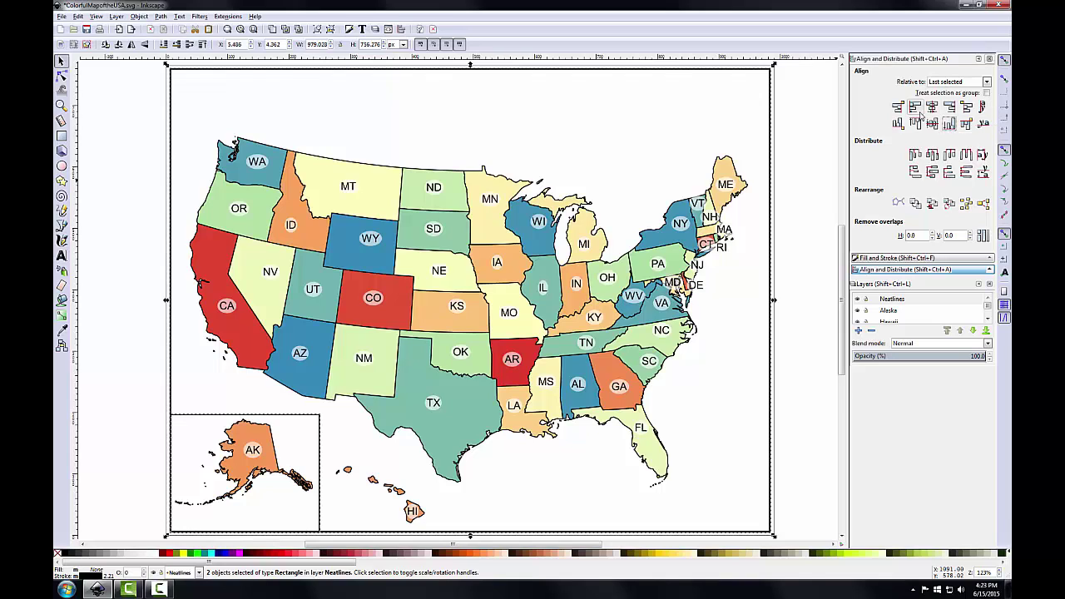
click(917, 109)
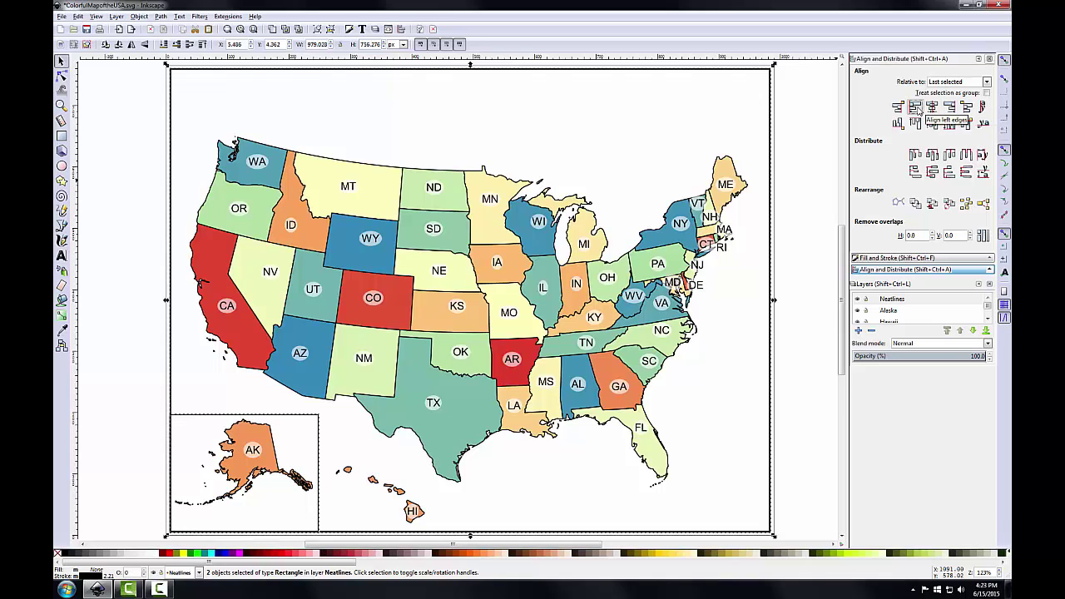
click(142, 173)
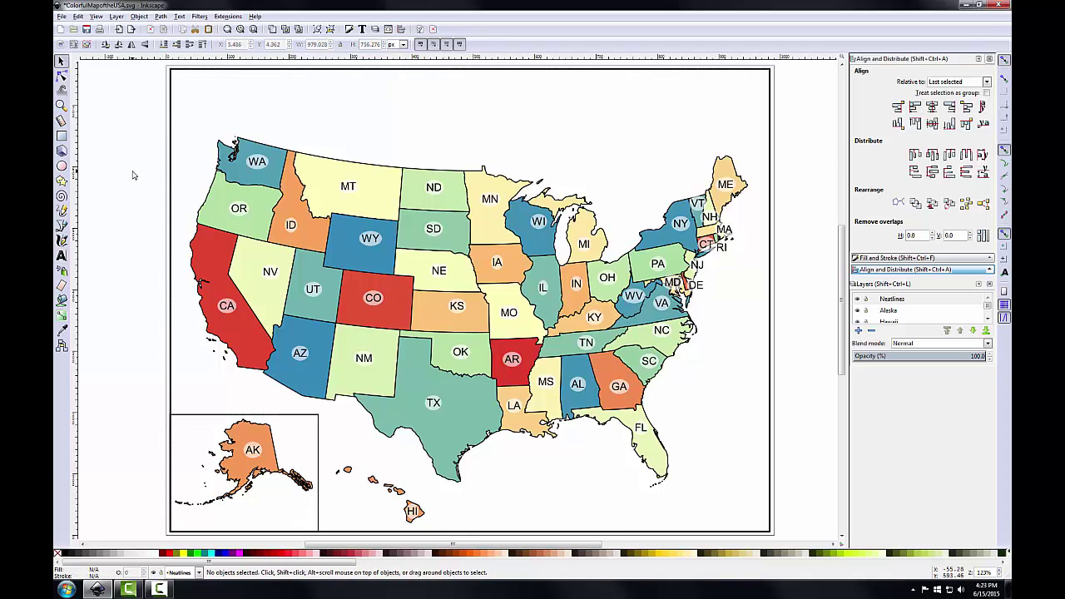
scroll(133, 174, right, 1)
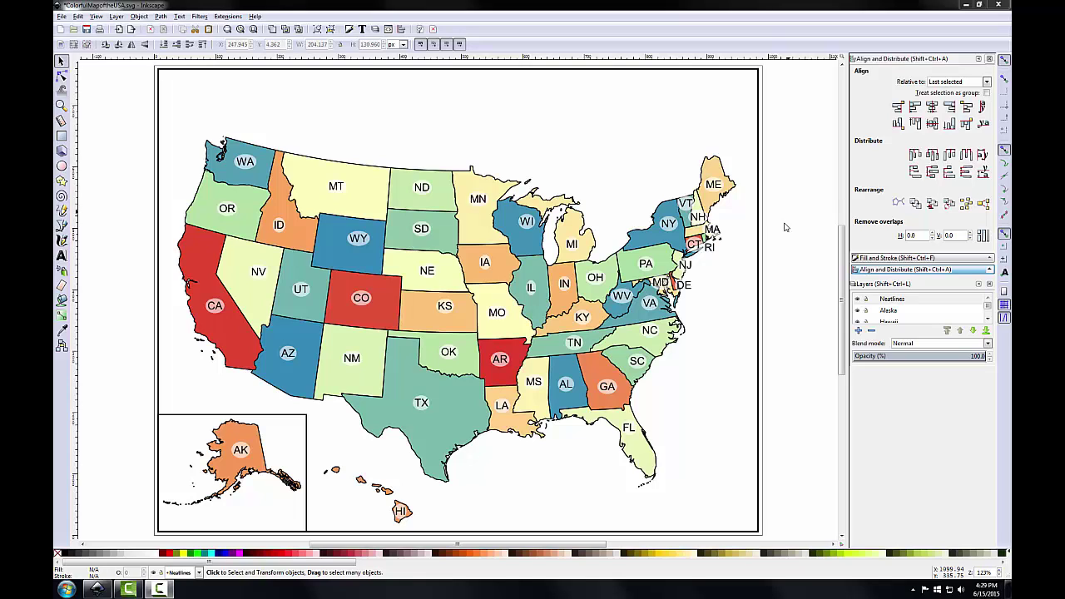
Draw a 4-node straight-line border path framing the Hawaii inset at the page bottom.
click(61, 225)
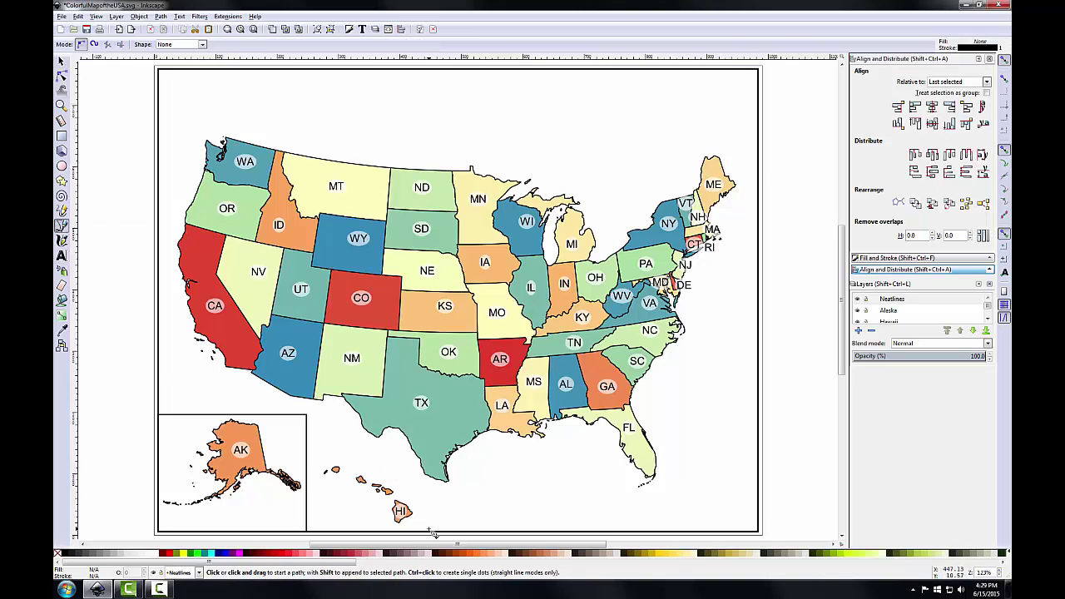
click(434, 531)
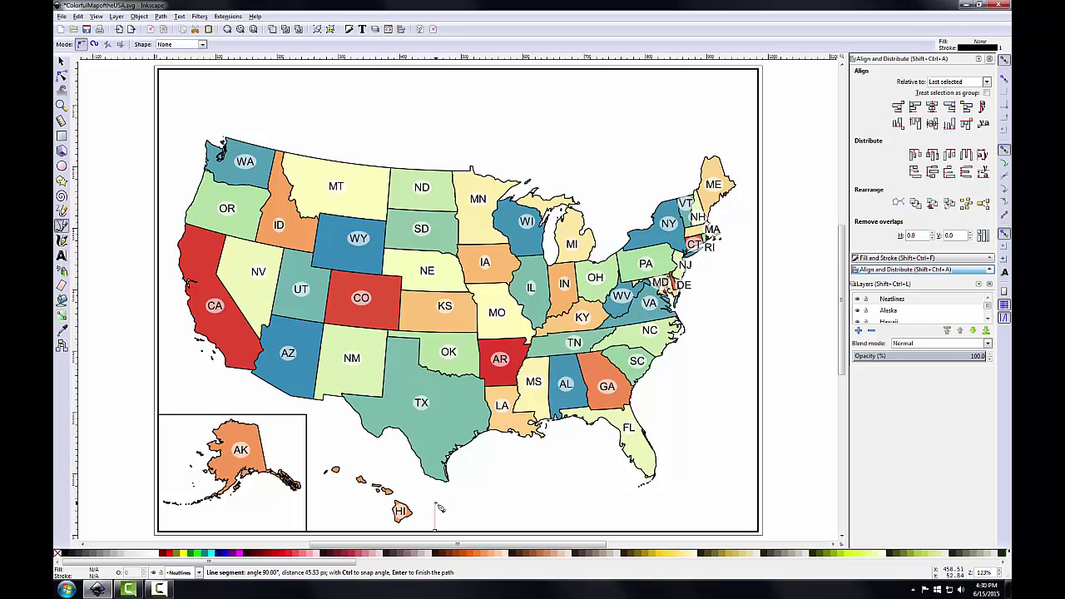
click(436, 503)
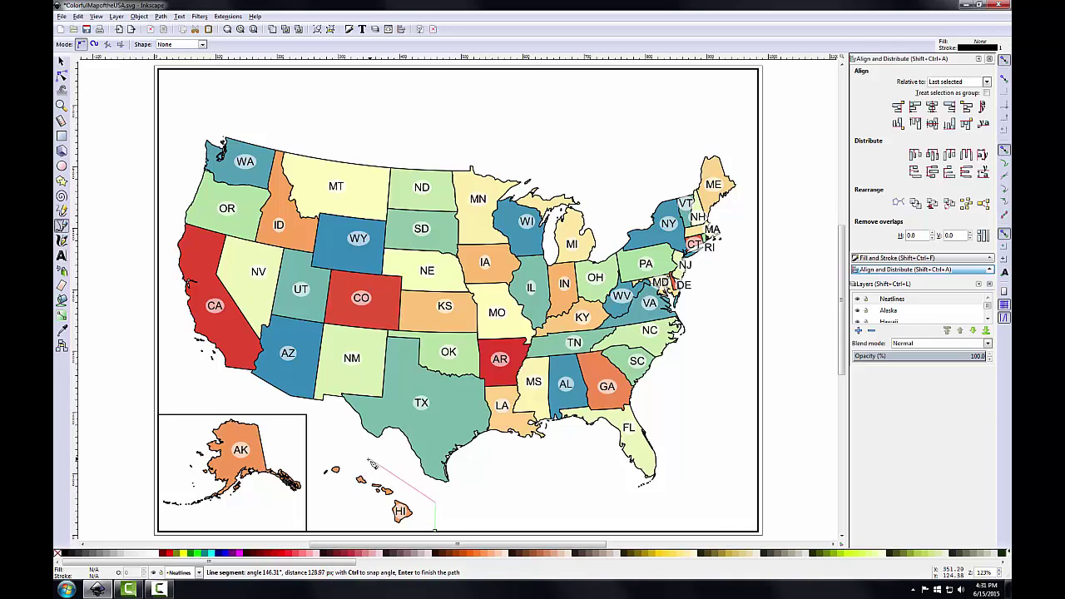
click(364, 457)
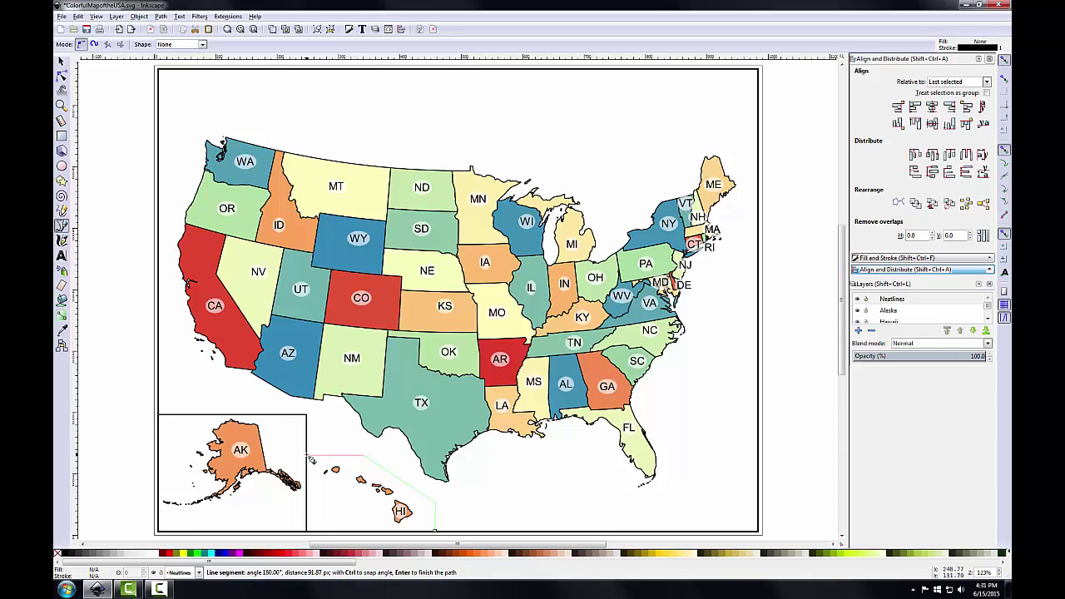
click(307, 456)
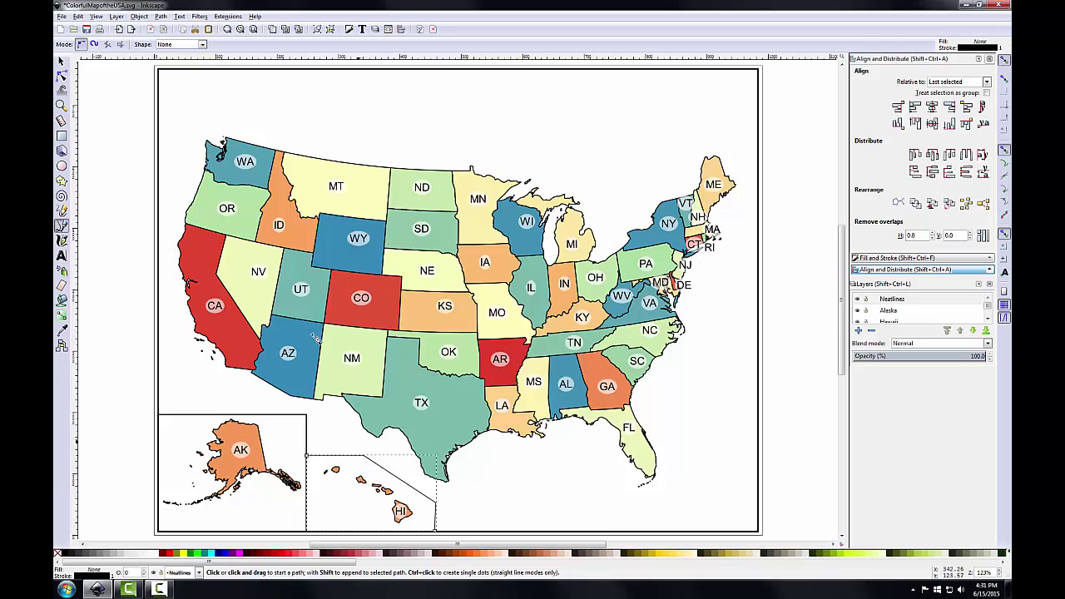
Set the Hawaii border path's stroke width to 0.5 mm.
click(990, 60)
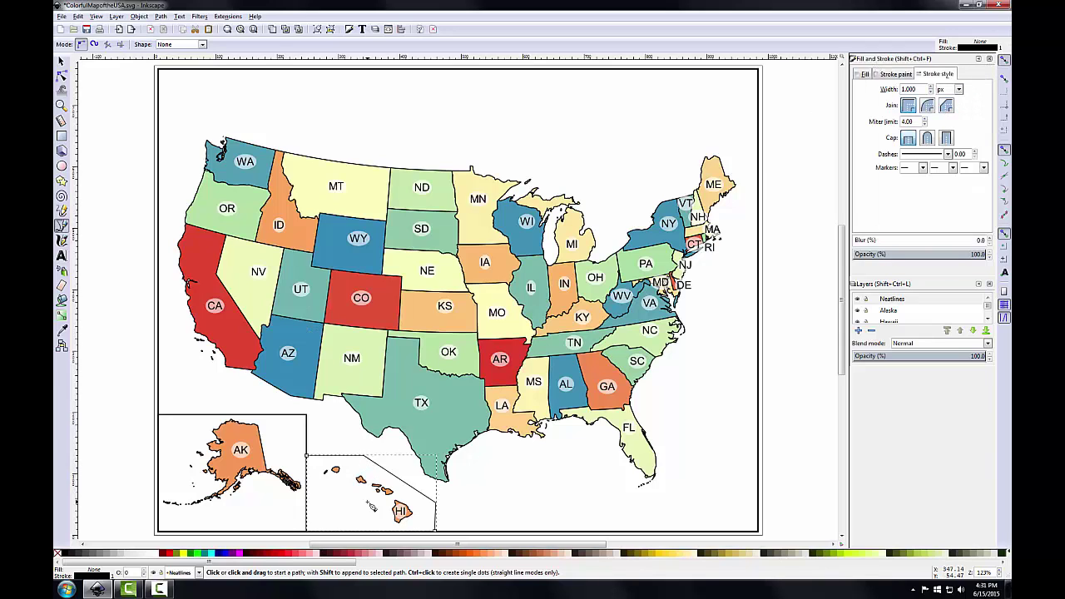
click(958, 89)
click(945, 148)
text(0.5)
key(Return)
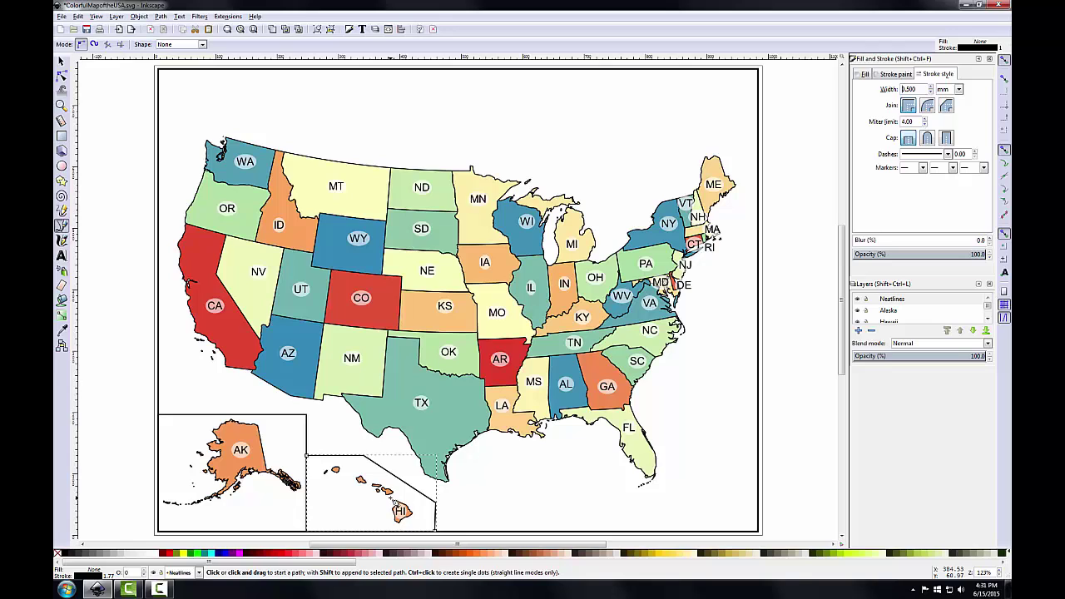
click(61, 62)
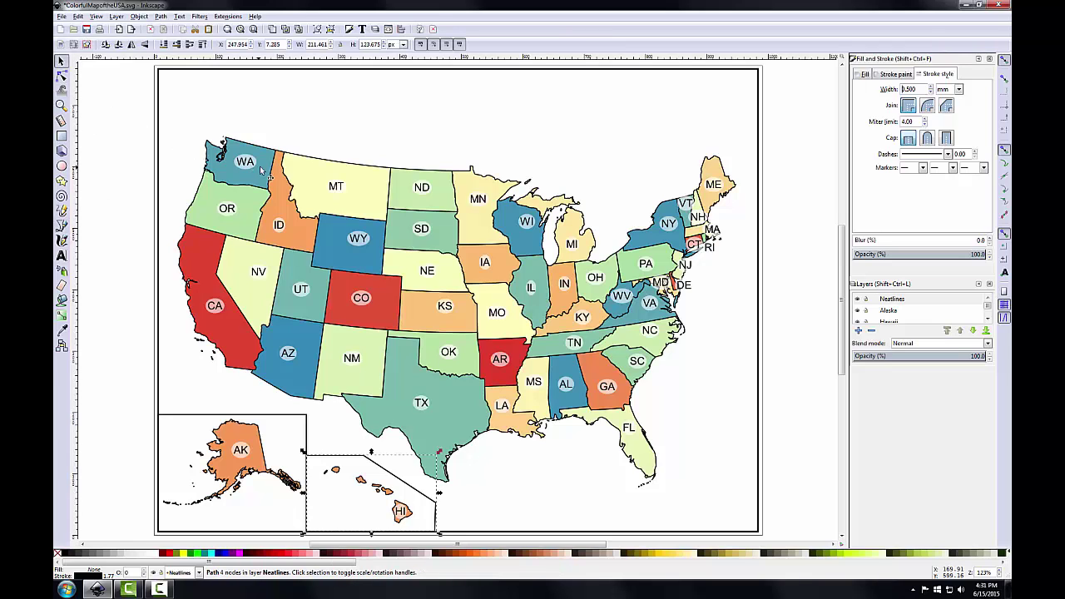
Bottom-align the Hawaii border path with the page neatline frame.
shift+click(758, 320)
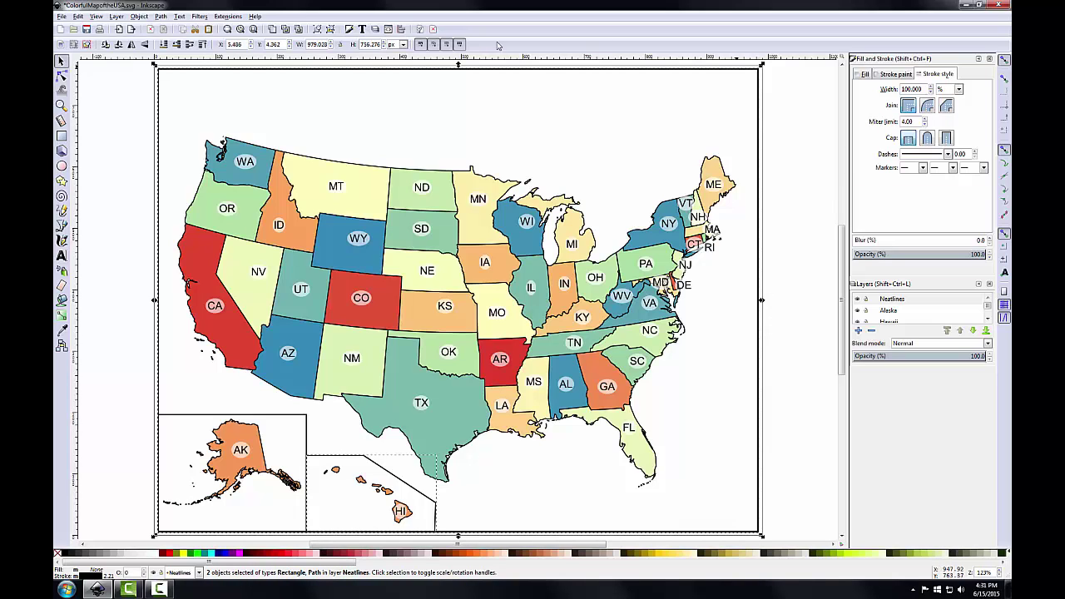
click(401, 30)
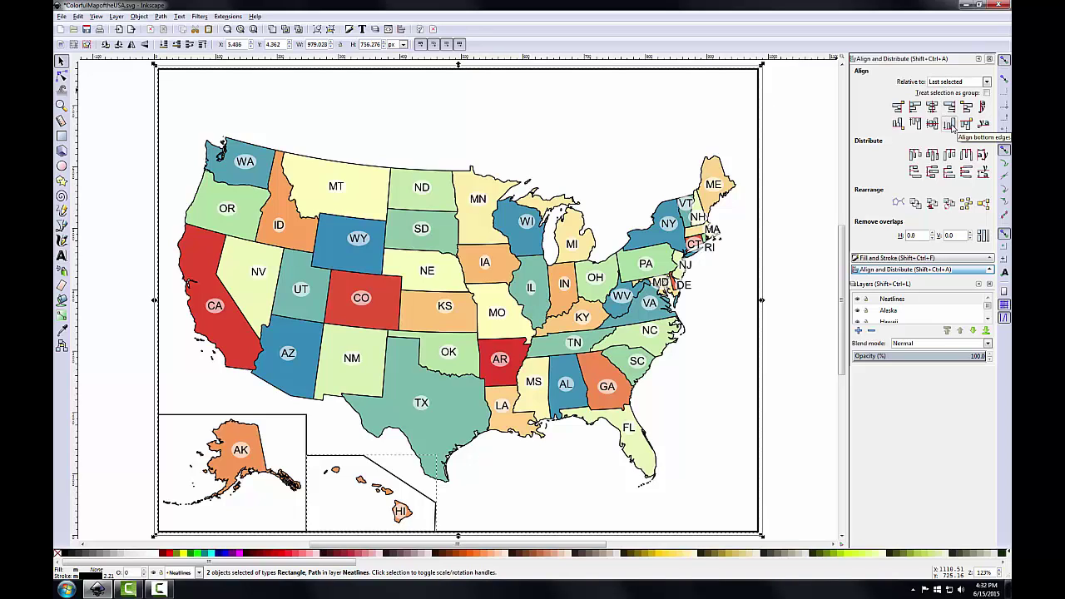
click(952, 127)
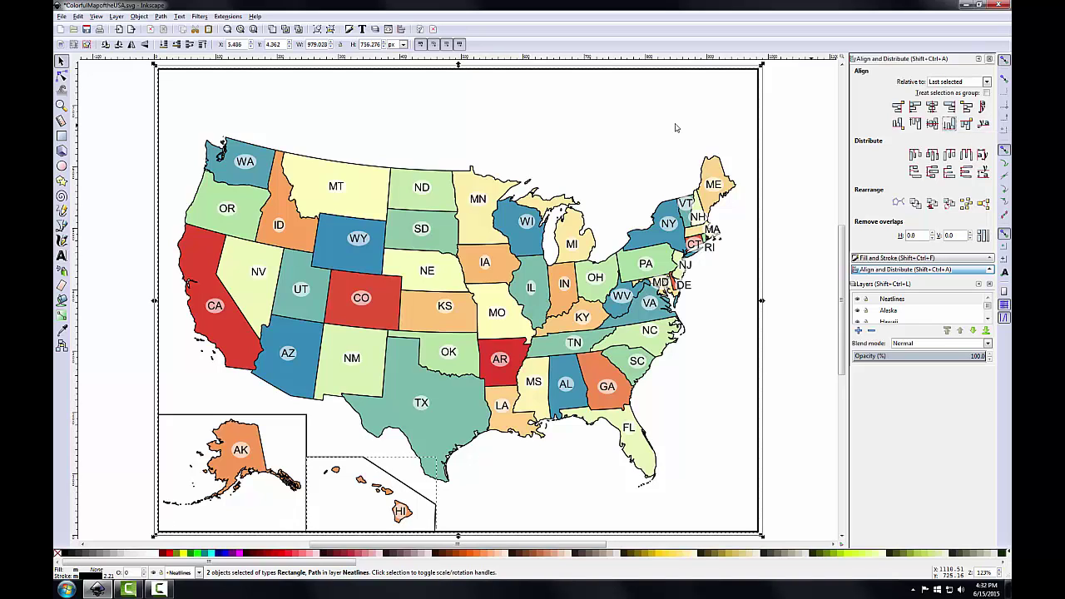
click(60, 106)
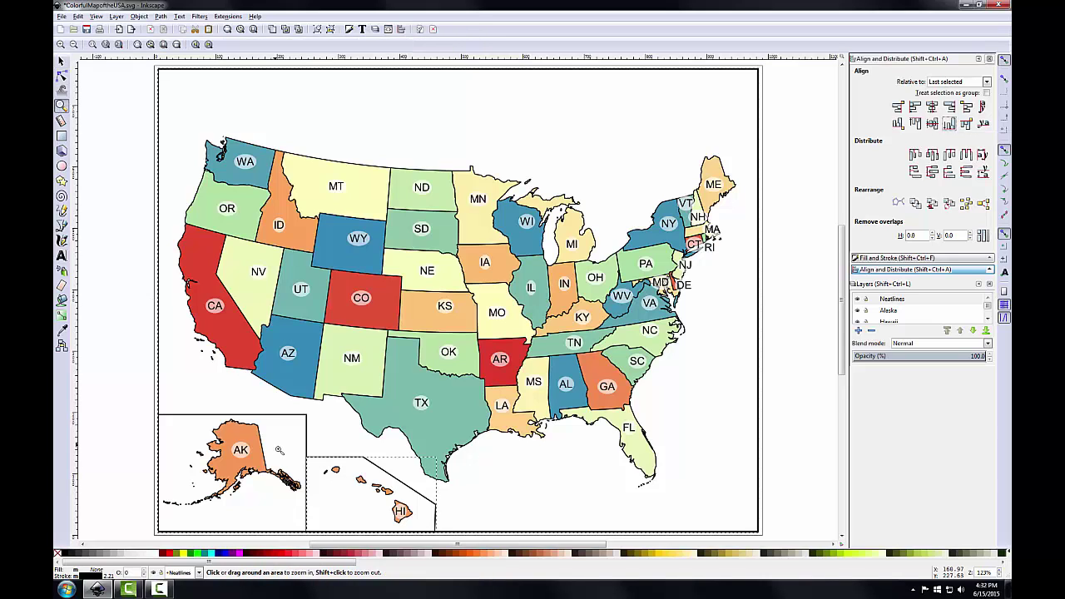
Zoom in on the Alaska and Hawaii inset borders, then return to the full page view.
drag(282, 443, 332, 541)
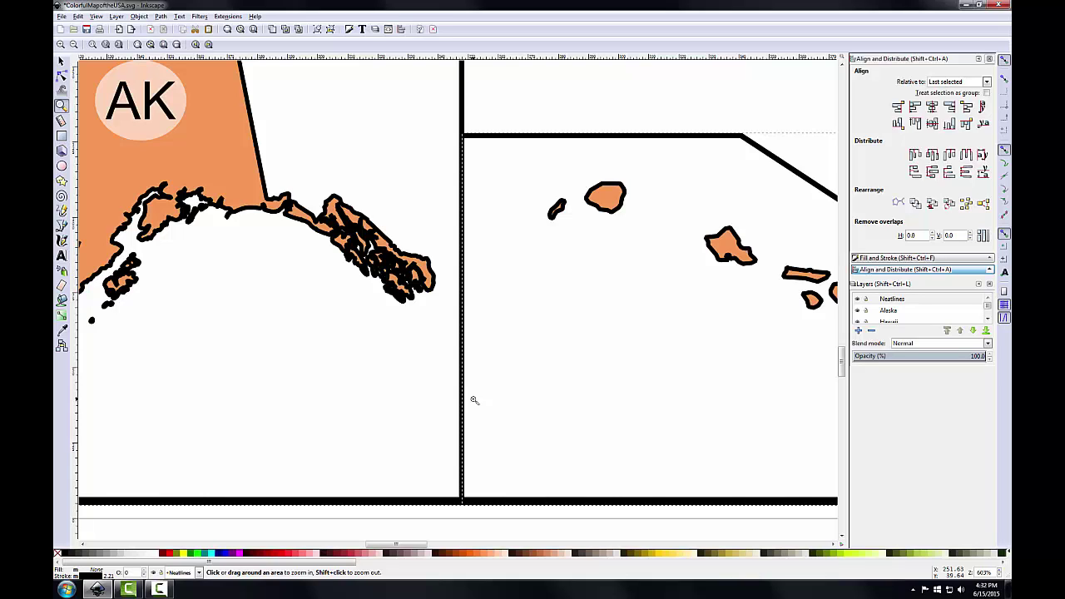
key(Escape)
click(163, 45)
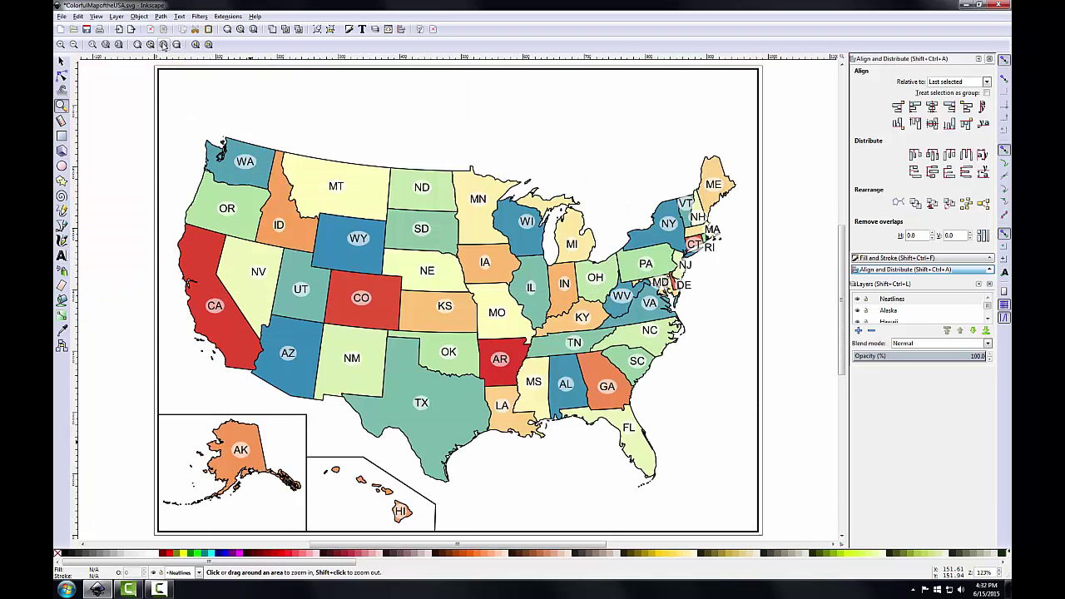
click(990, 59)
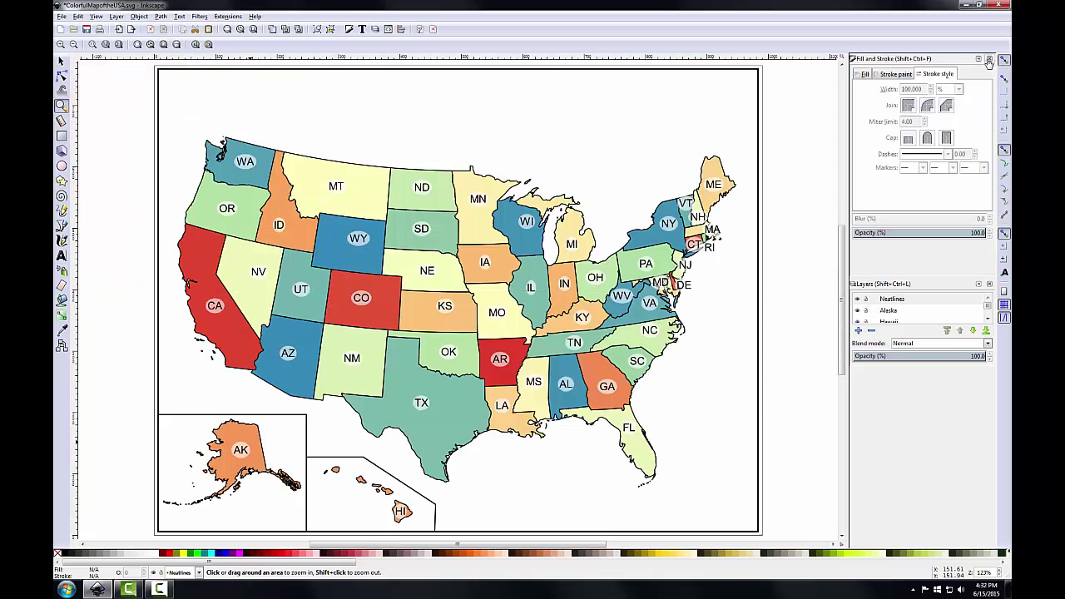
Create a layer named 'Title' above Neatlines and make it the current layer.
click(990, 60)
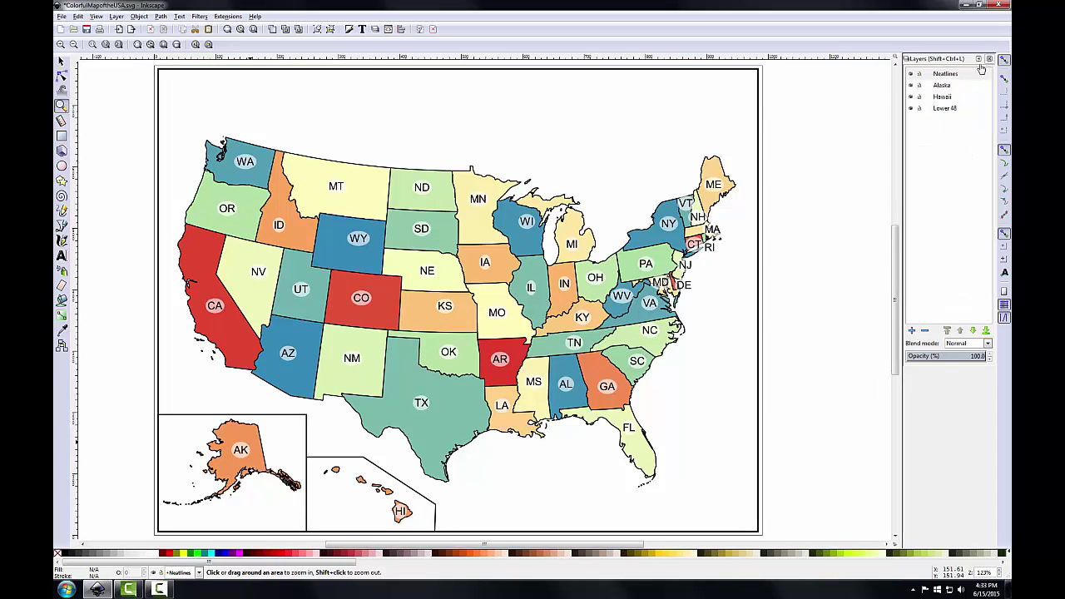
click(924, 75)
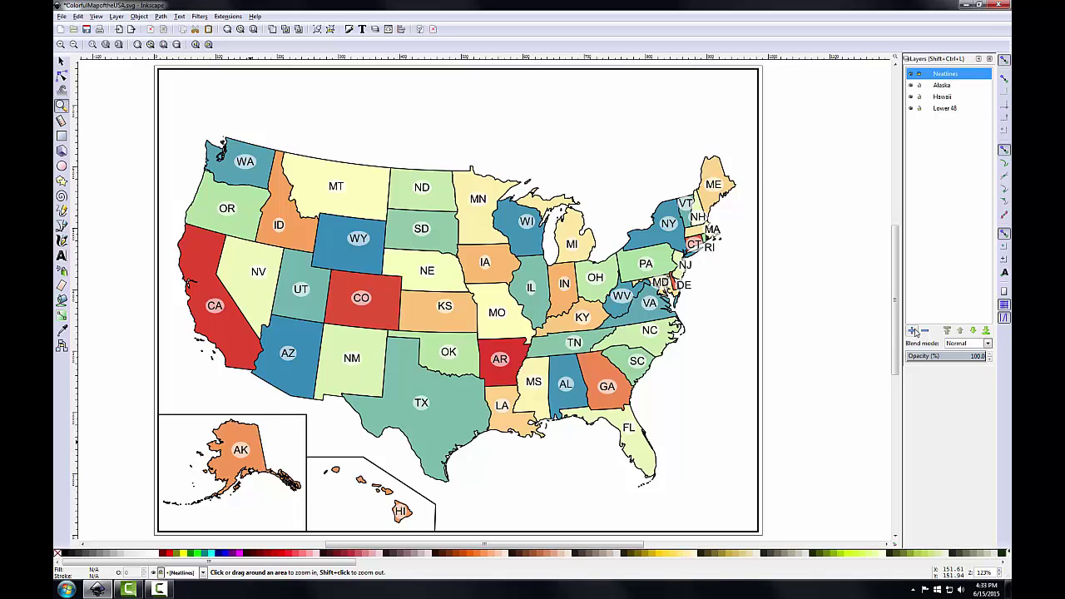
click(912, 331)
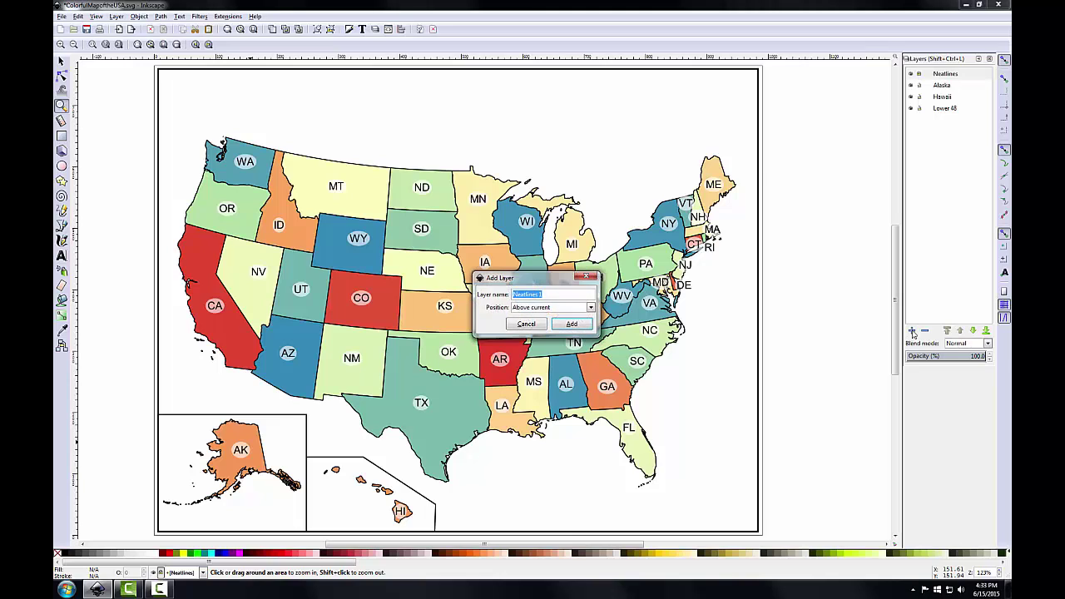
text(Title)
click(590, 308)
click(573, 320)
click(572, 323)
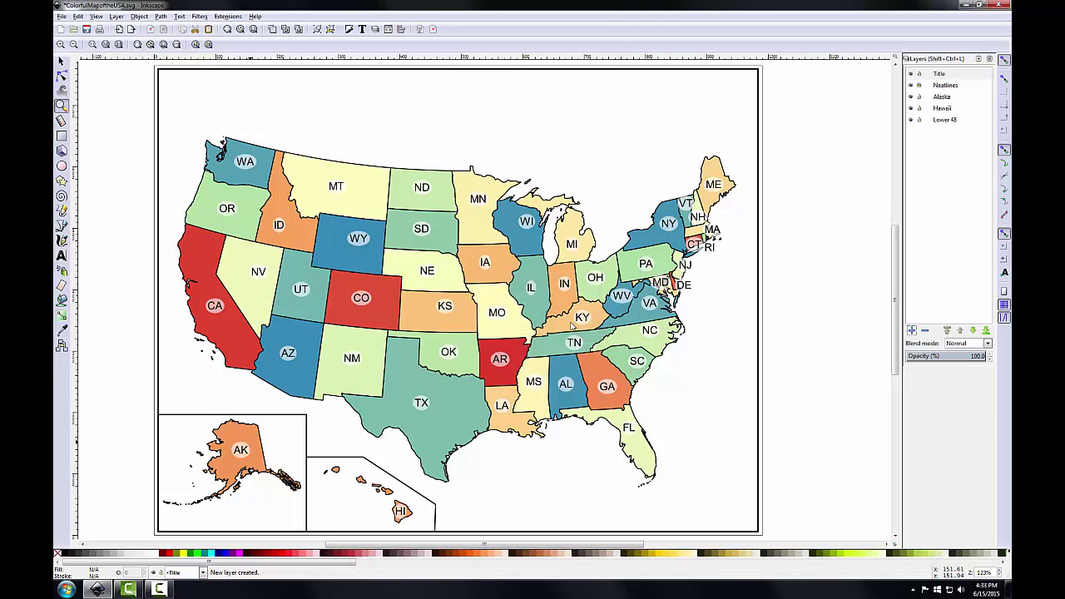
click(939, 77)
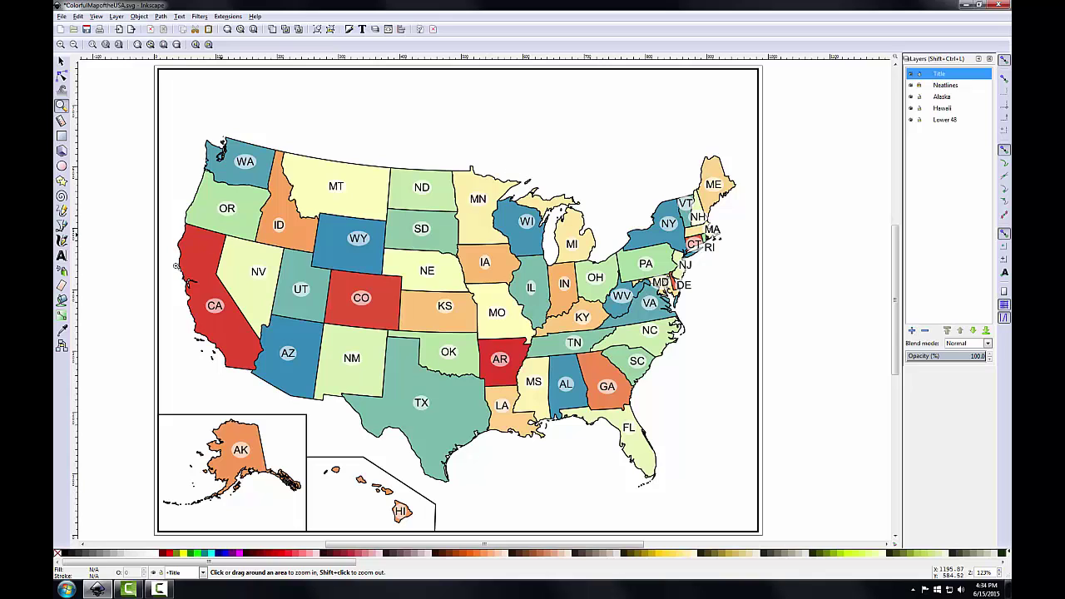
click(61, 255)
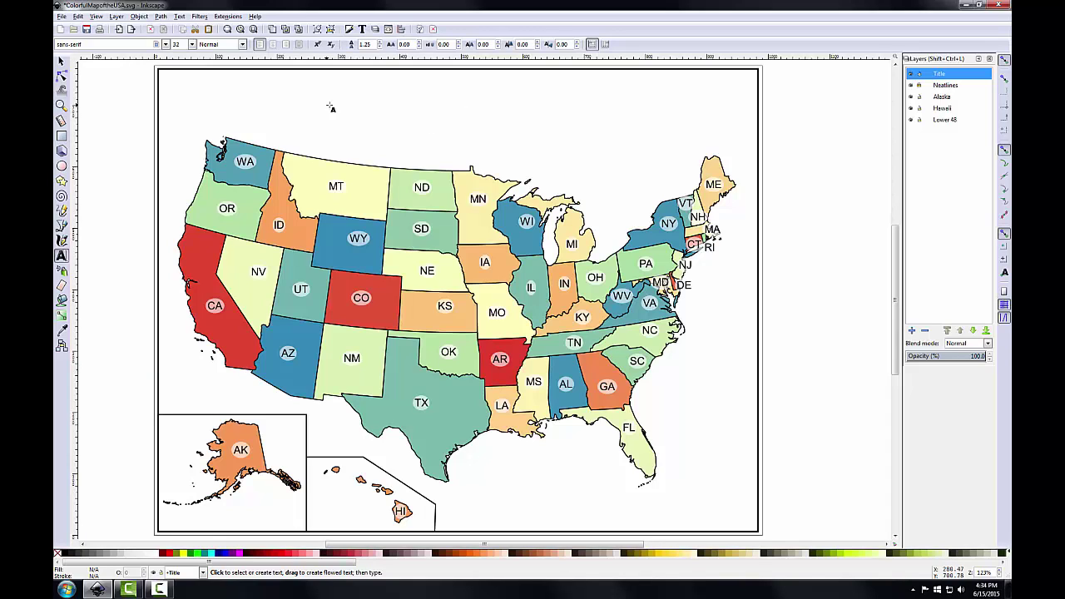
Type the title 'United States of America' near the top of the page.
click(400, 111)
text(U)
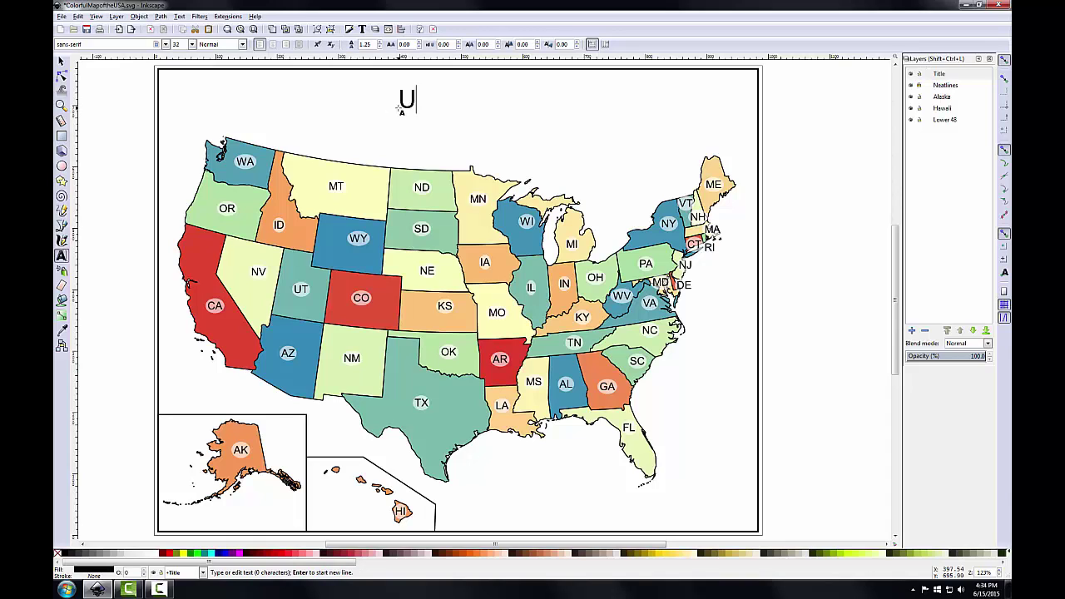
text(nited States of M)
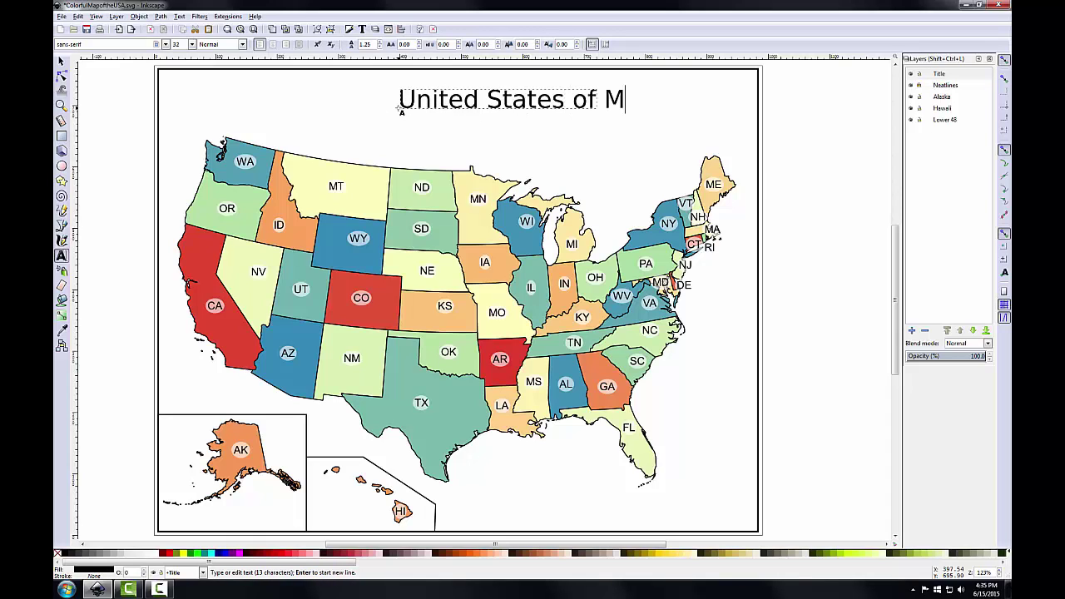
key(BackSpace)
text(America)
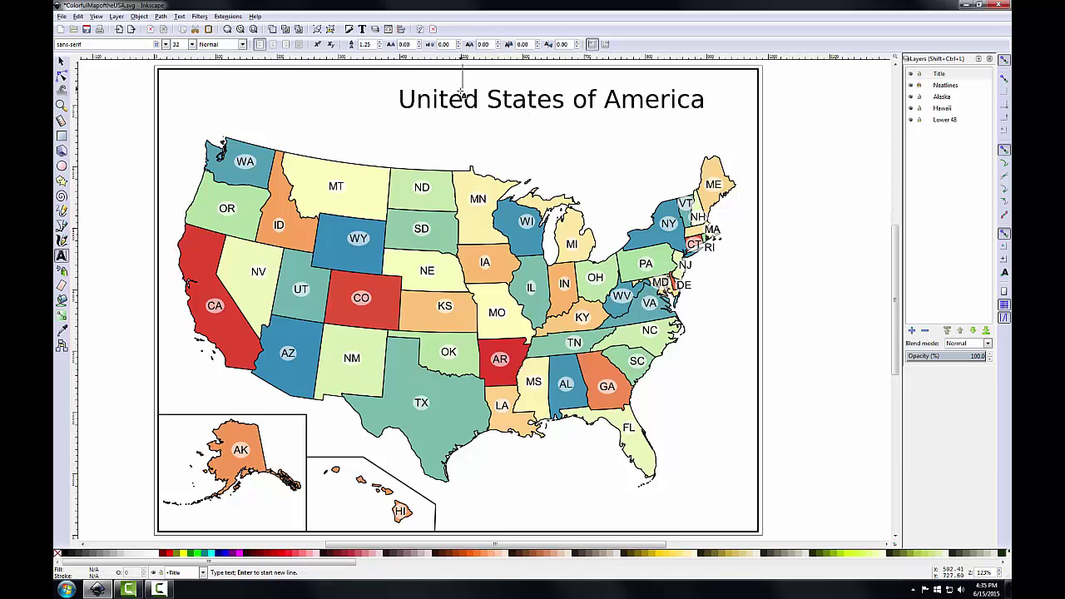
key(F1)
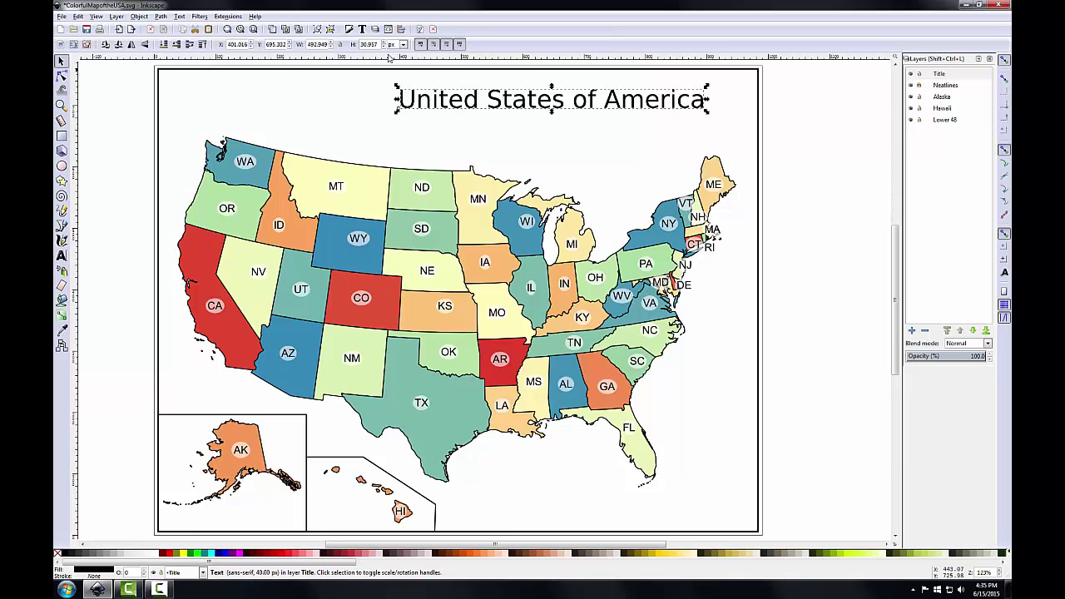
Set the title's font family to Arial in the Text and Font dialog.
click(180, 18)
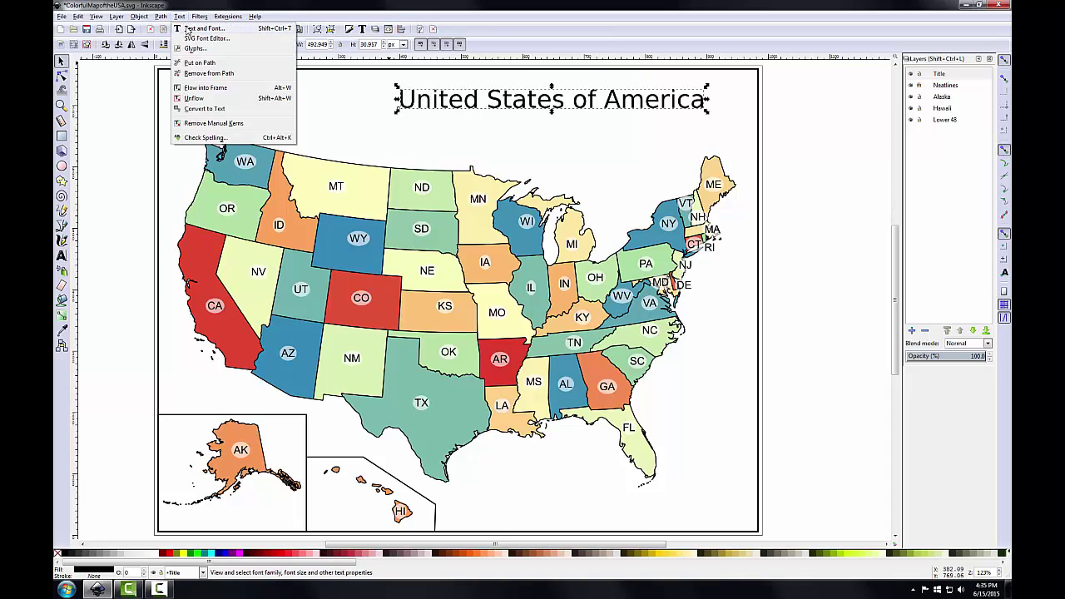
click(200, 28)
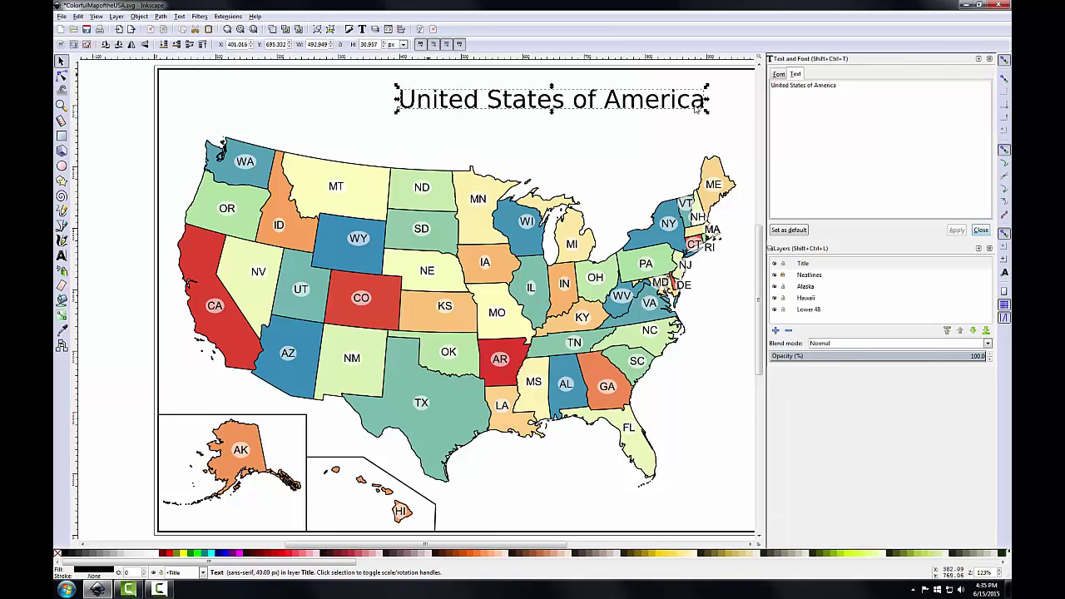
click(779, 74)
scroll(873, 144, down, 2)
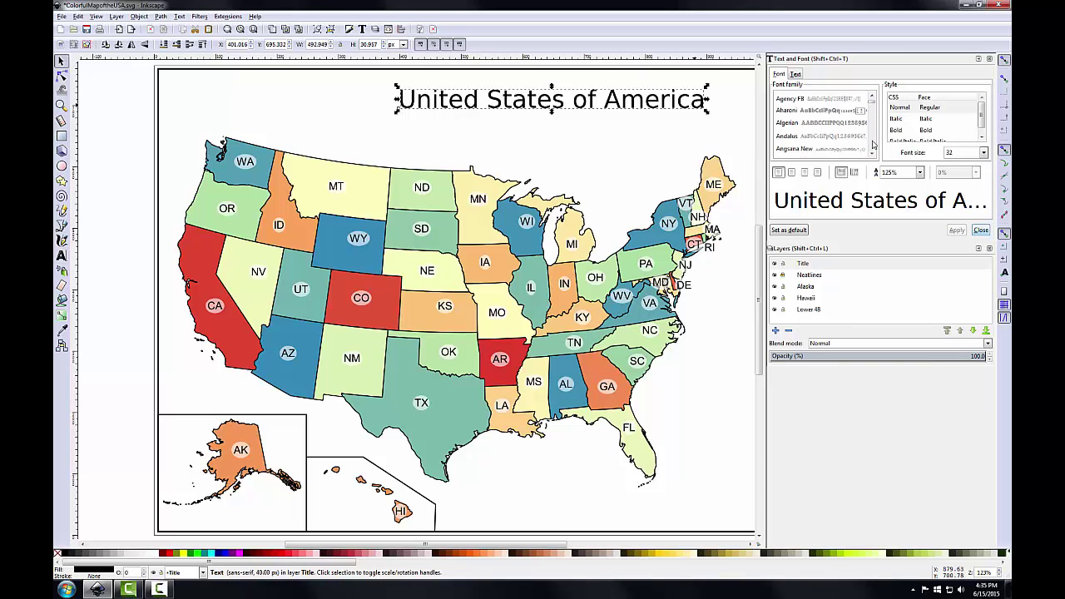
scroll(873, 145, down, 2)
click(816, 139)
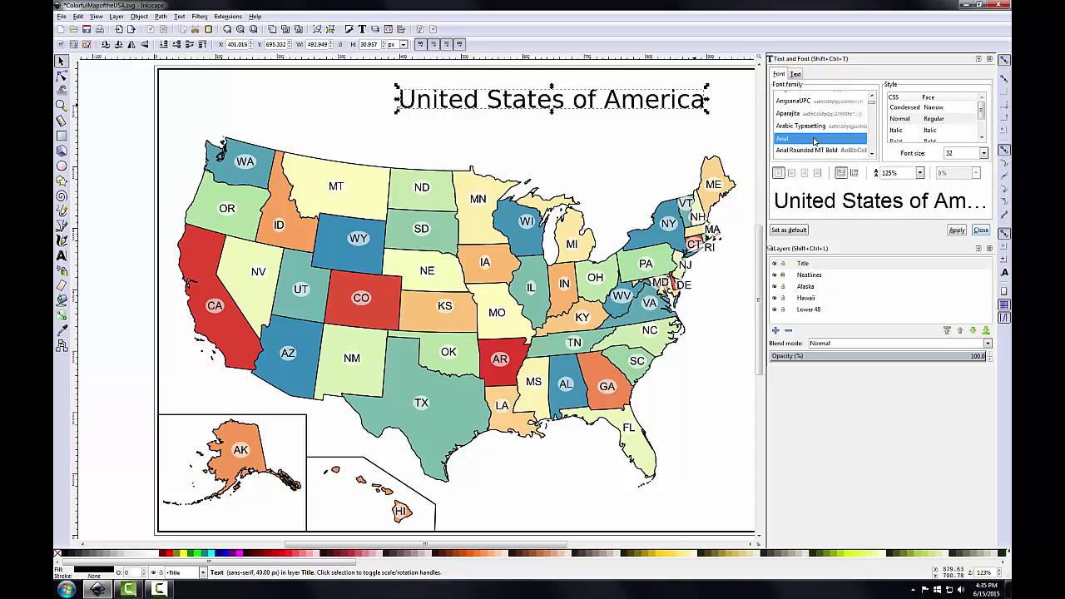
double_click(954, 153)
Centre the title on the vertical axis relative to the page.
click(401, 30)
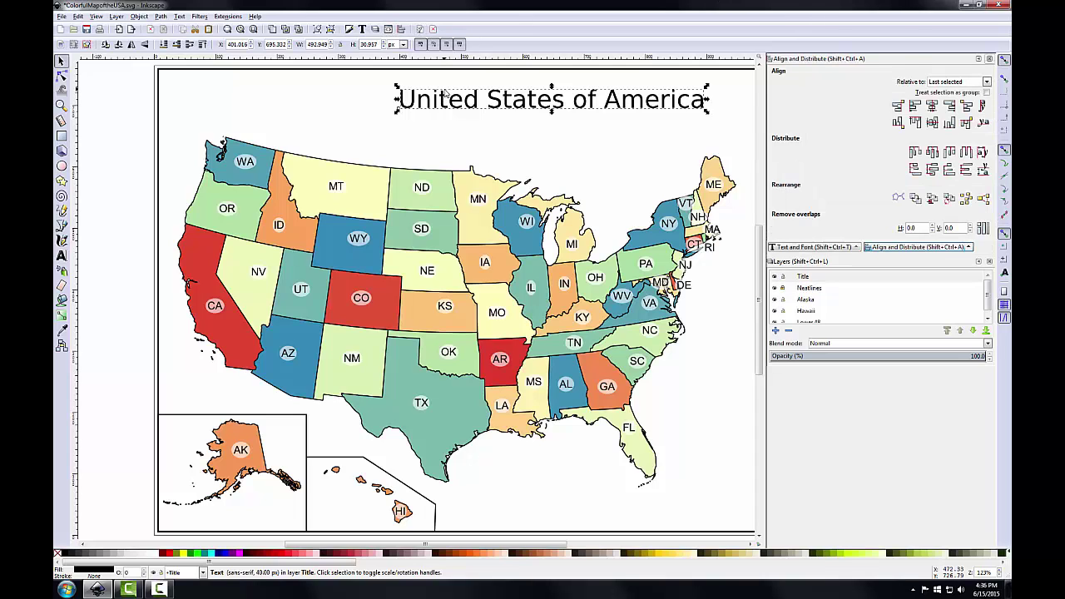
click(987, 82)
click(931, 105)
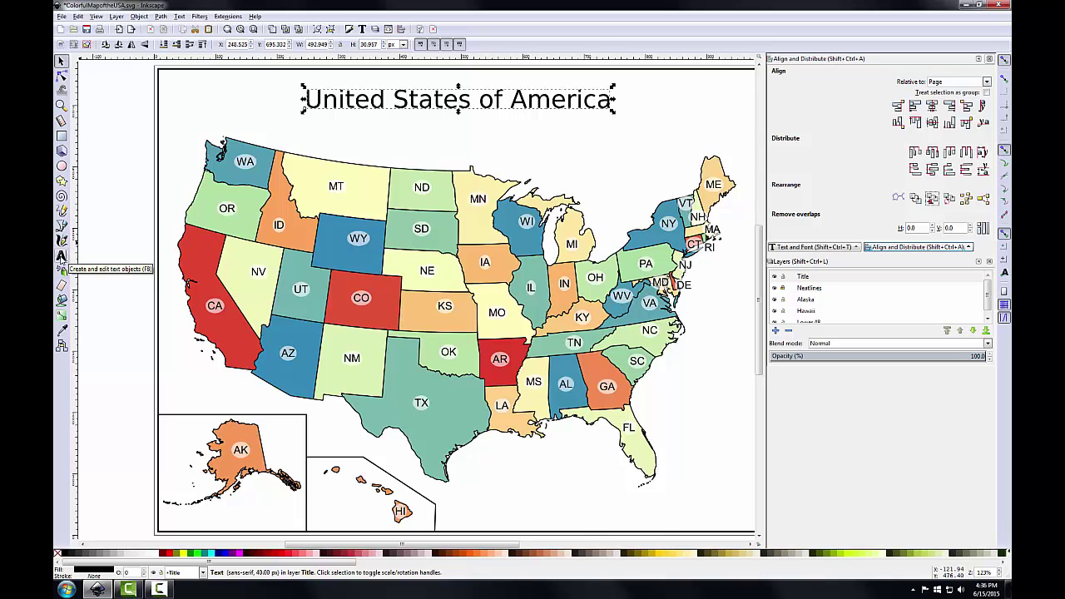
click(61, 257)
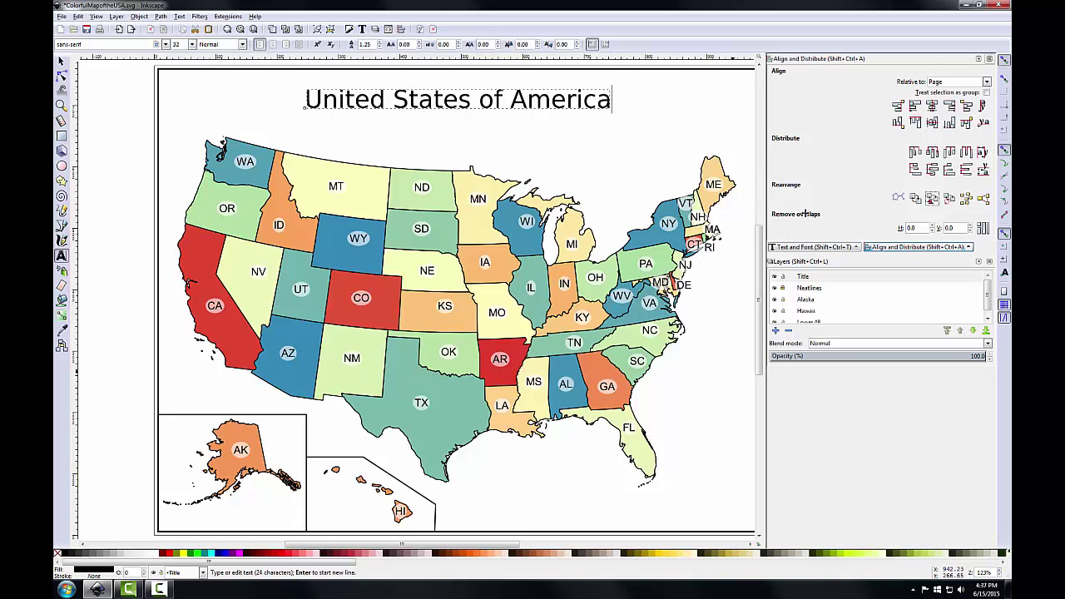
Close the Align and Text and Font panels and widen the drawing area.
click(990, 60)
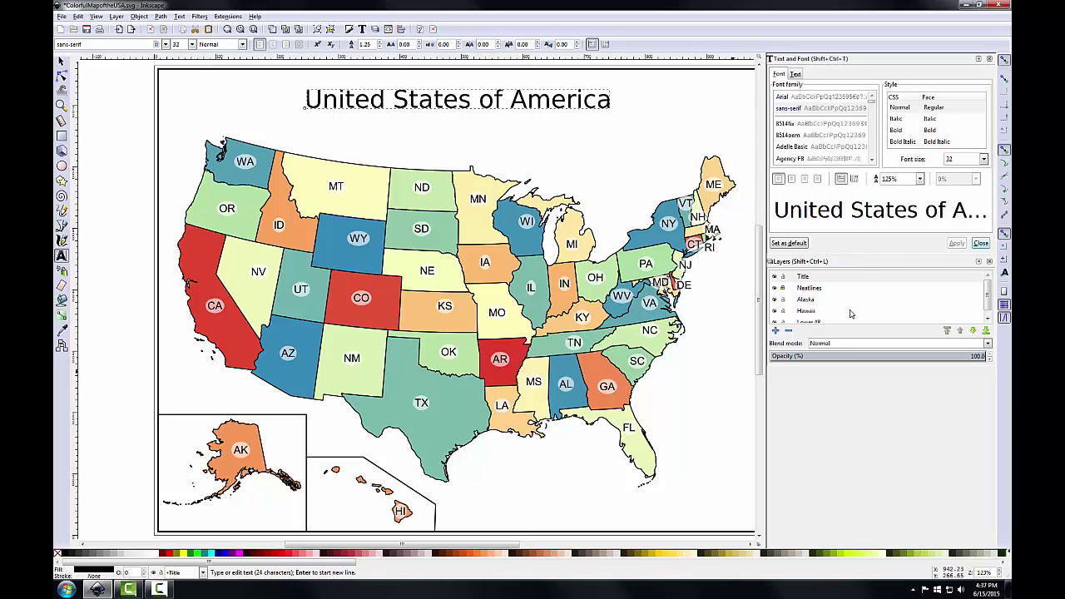
click(990, 60)
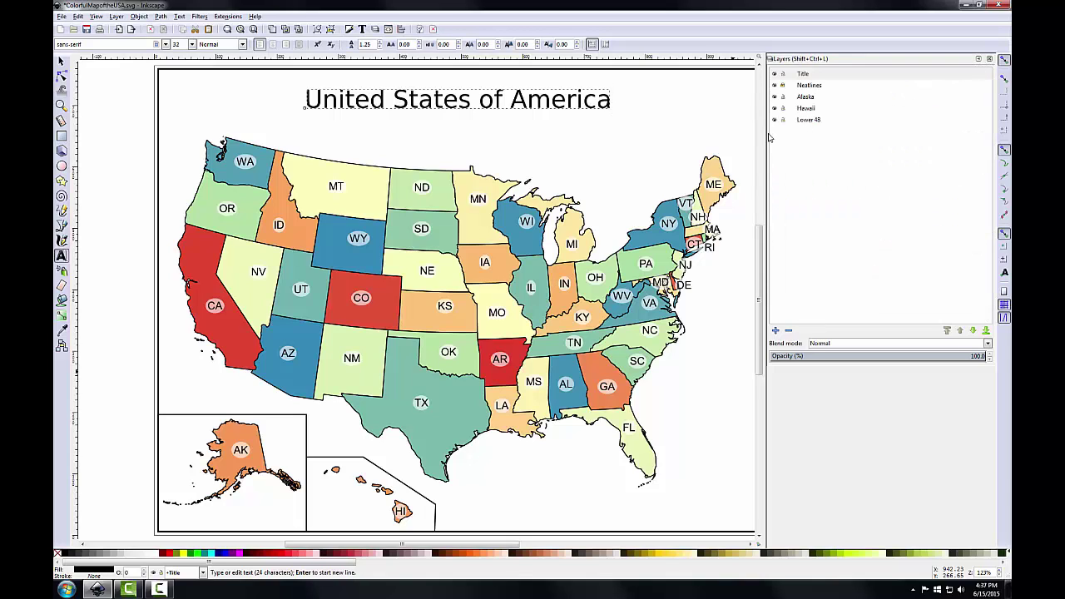
drag(769, 137, 890, 140)
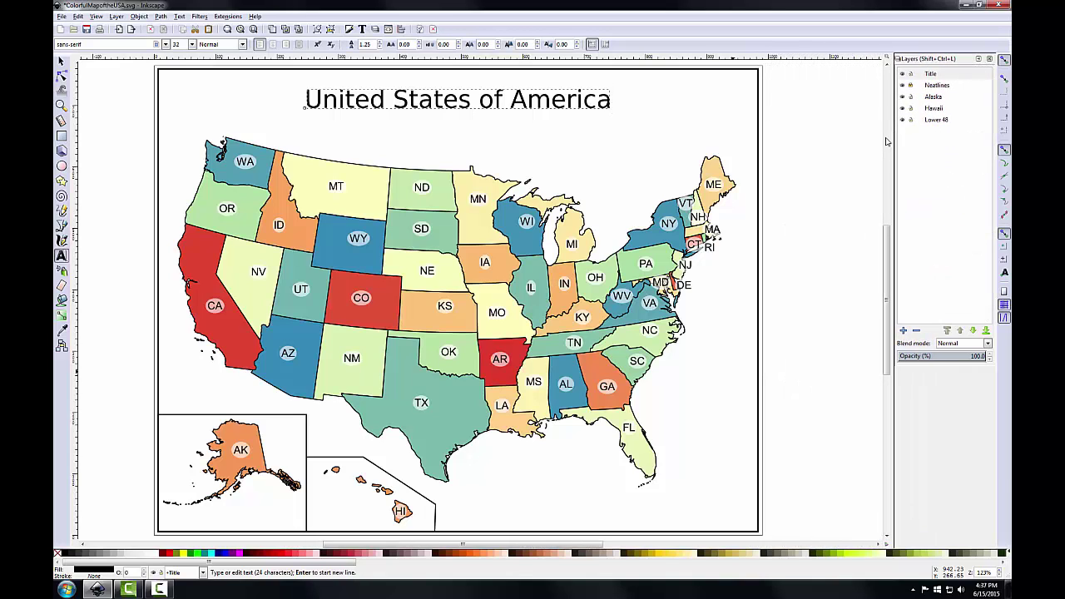
Type a lower-right credit: the author's name, then 'Made with Natural Earth, Free data at naturalearthdata.com'.
click(660, 503)
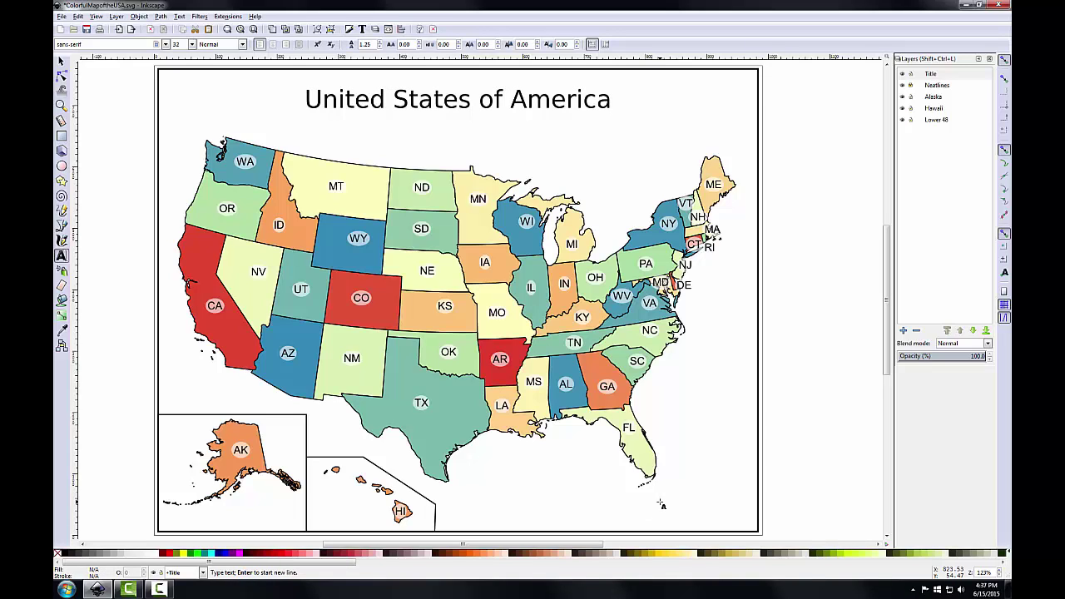
text(Kurt Menke)
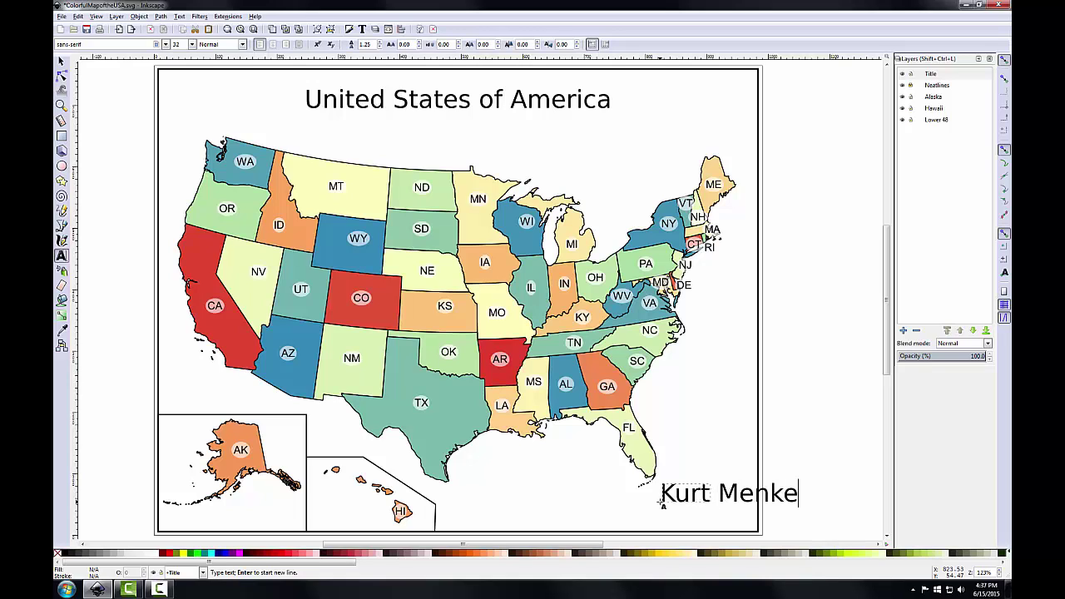
key(Return)
text(Made w)
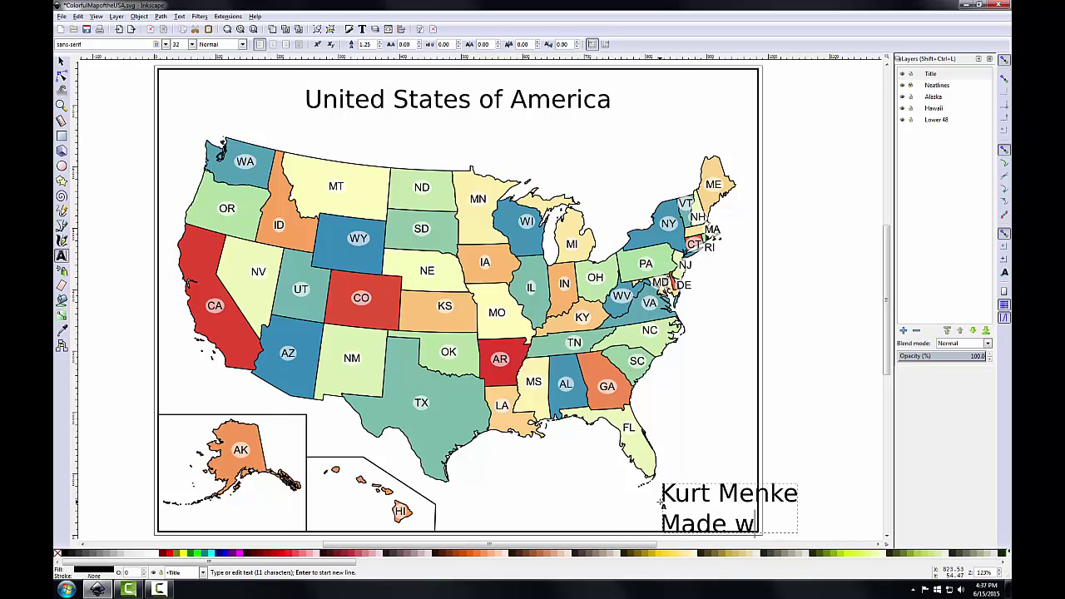
text(ith Natural Ea)
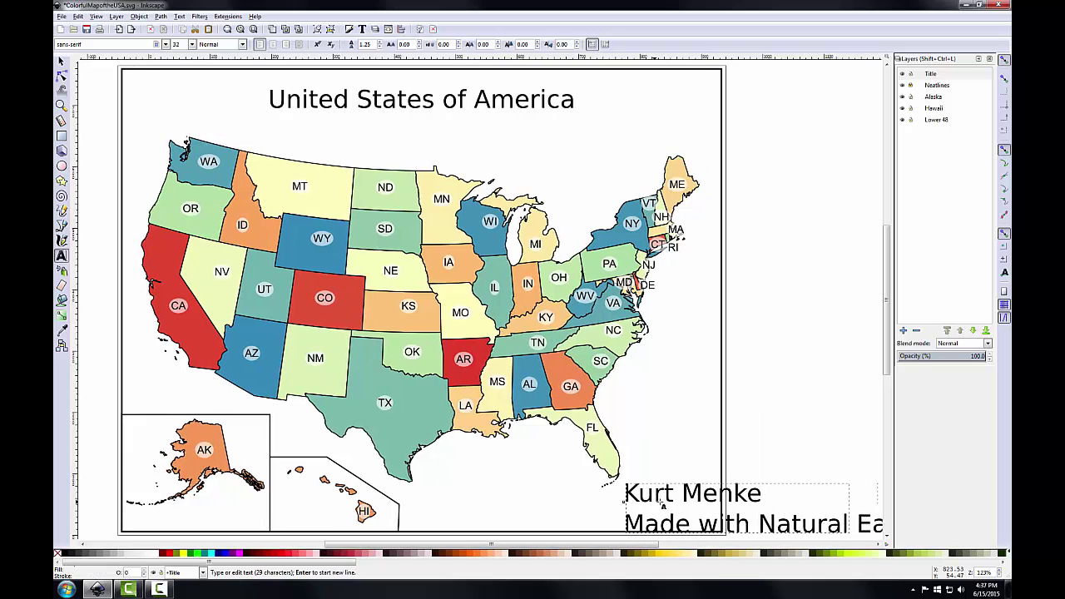
text(rth, F)
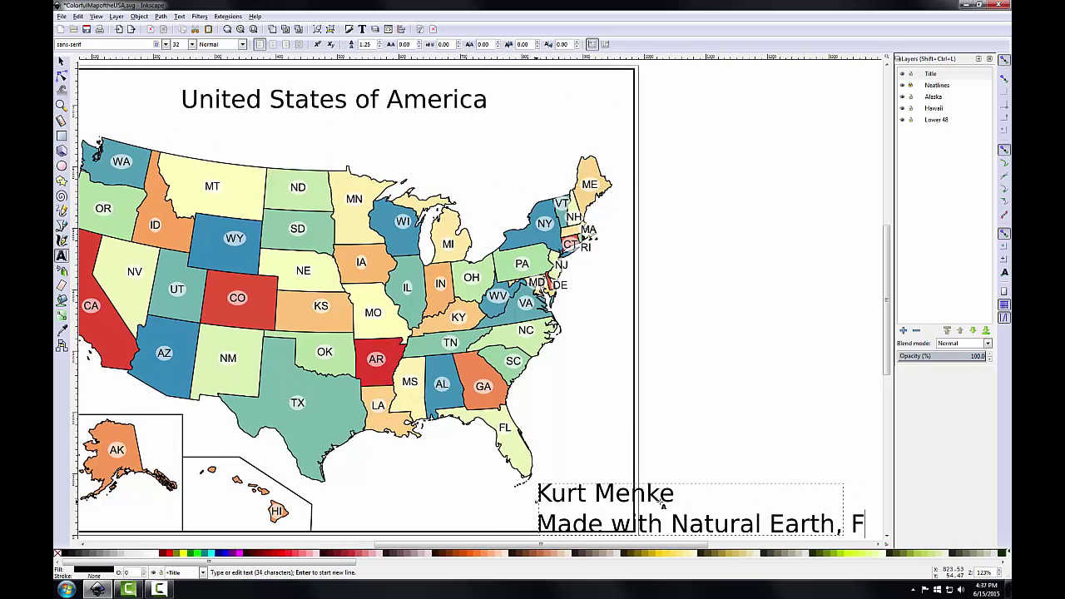
text(ree data a)
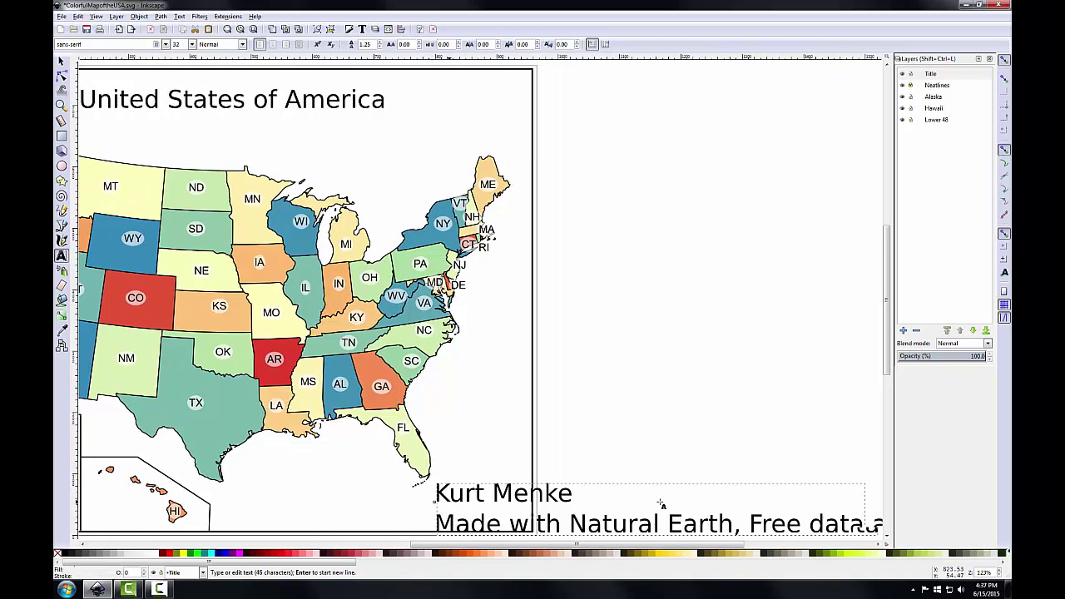
text(t natura)
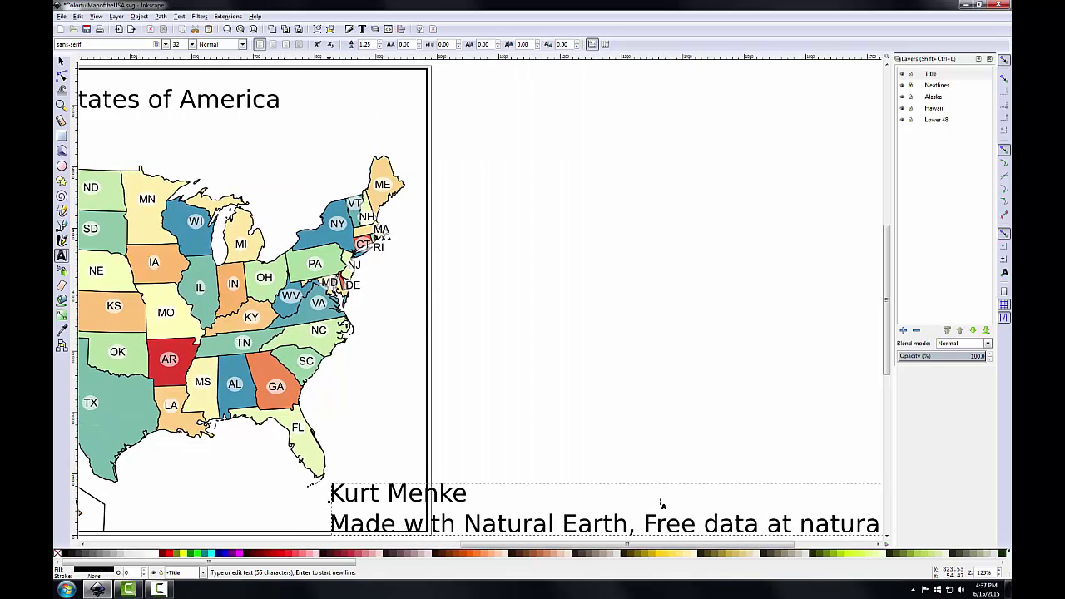
text(learthdata)
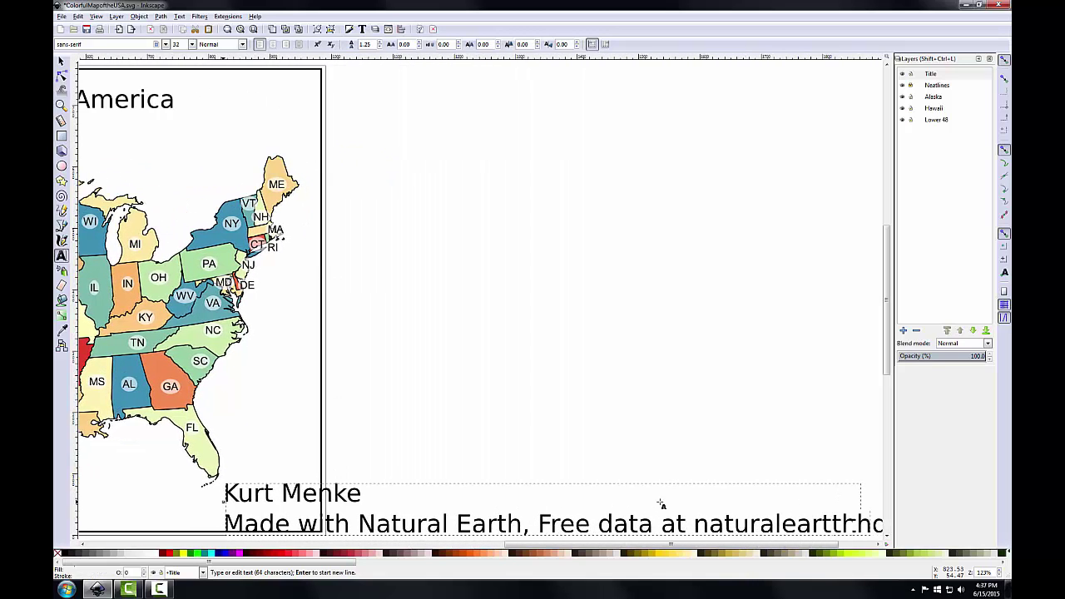
text(.com)
Format the two-line credit text as Arial at 10 points.
click(179, 16)
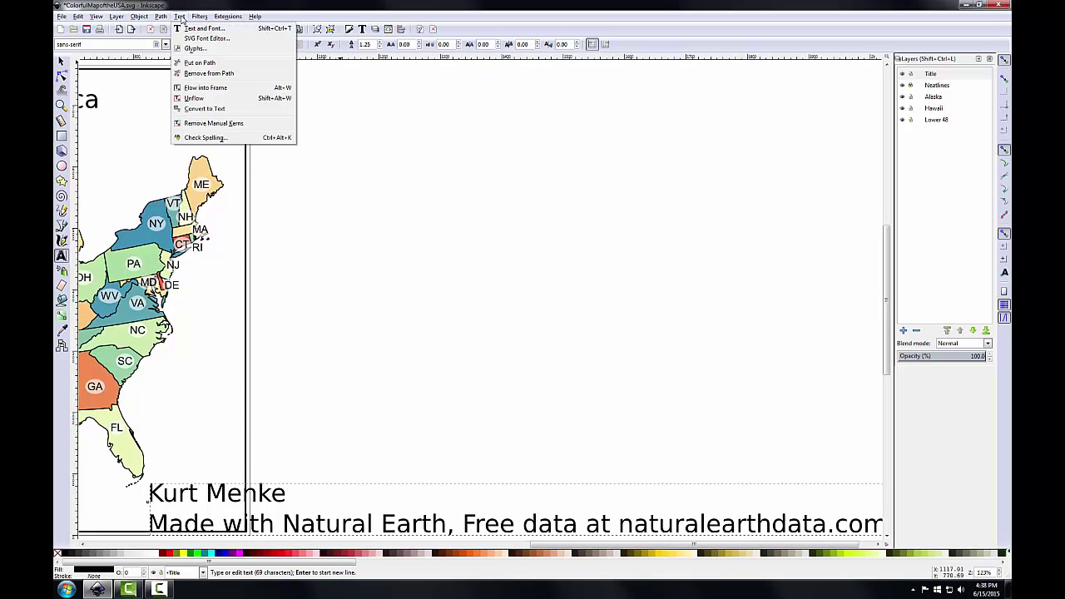
click(199, 29)
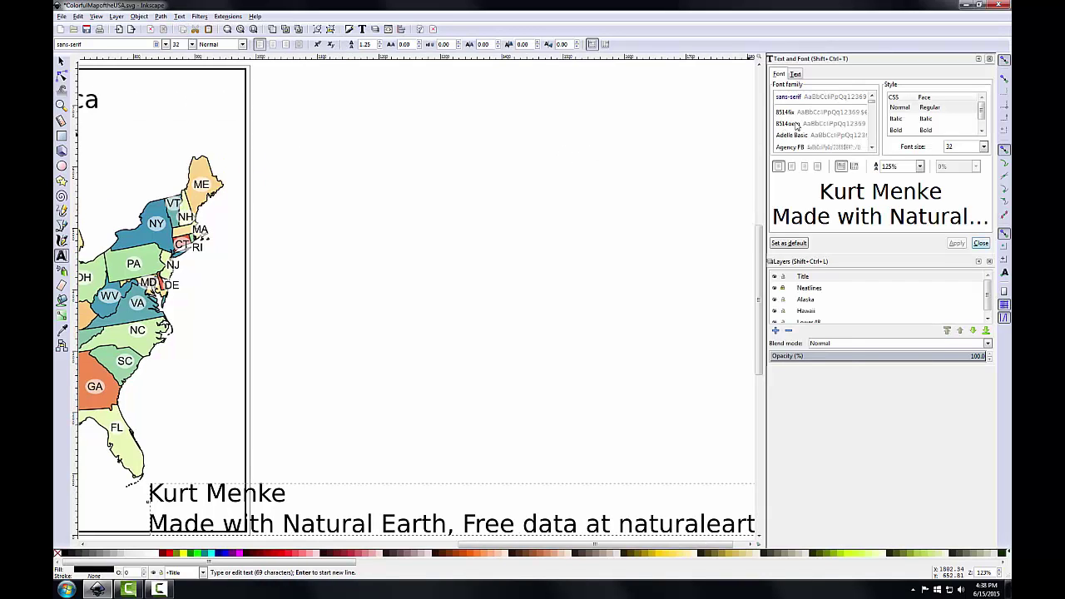
scroll(872, 131, down, 2)
click(864, 138)
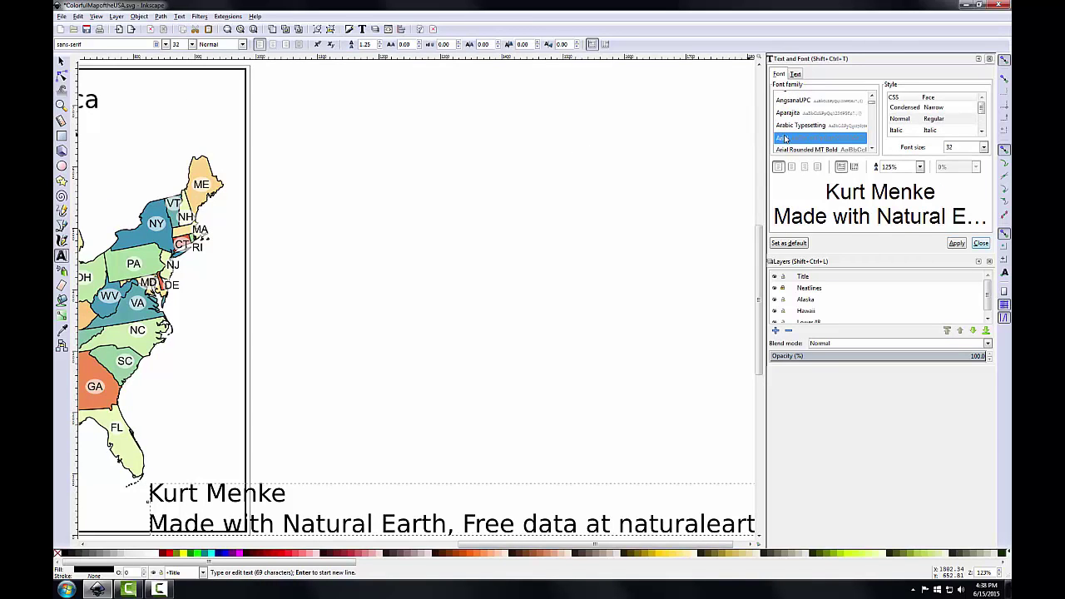
click(984, 147)
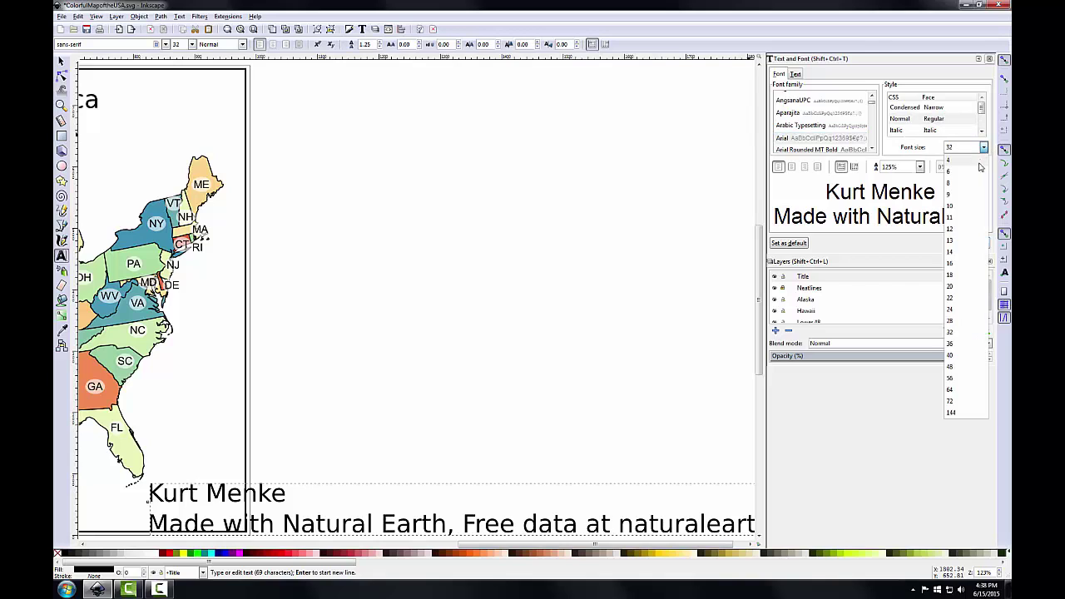
click(950, 208)
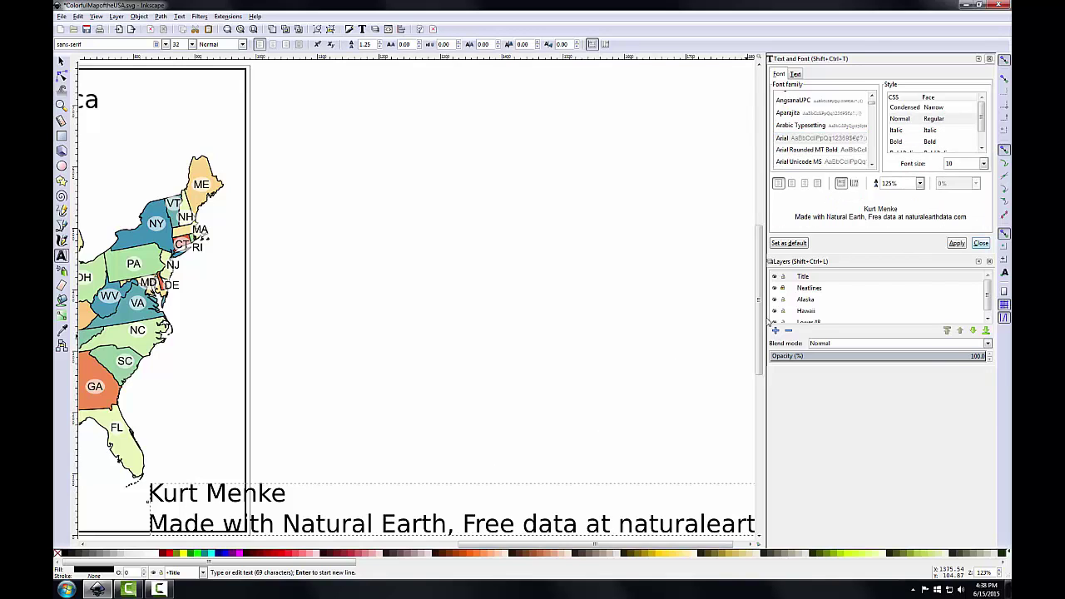
click(957, 243)
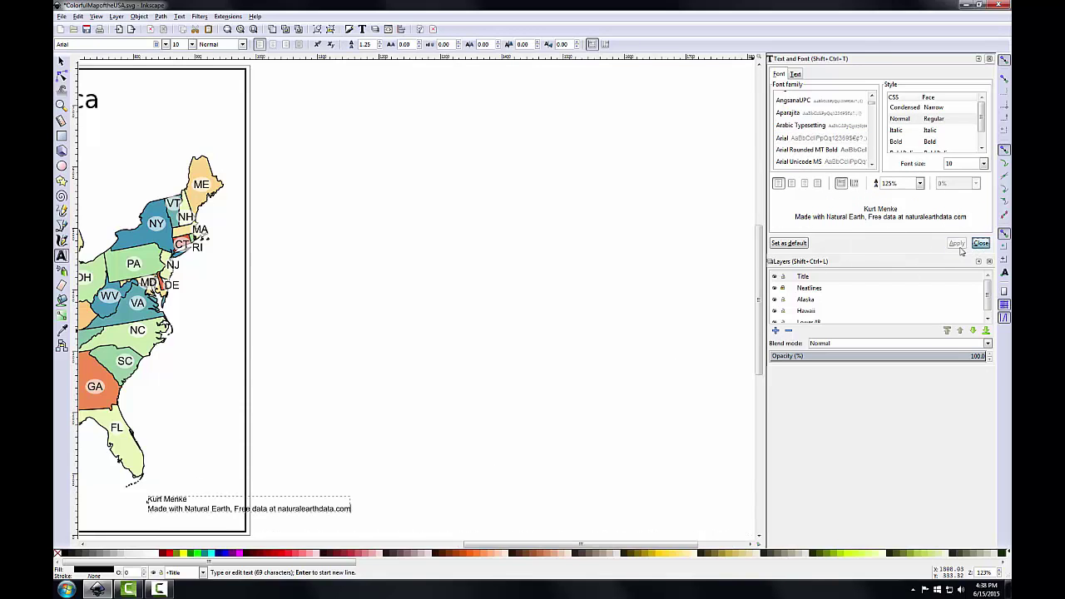
click(981, 243)
scroll(482, 357, left, 10)
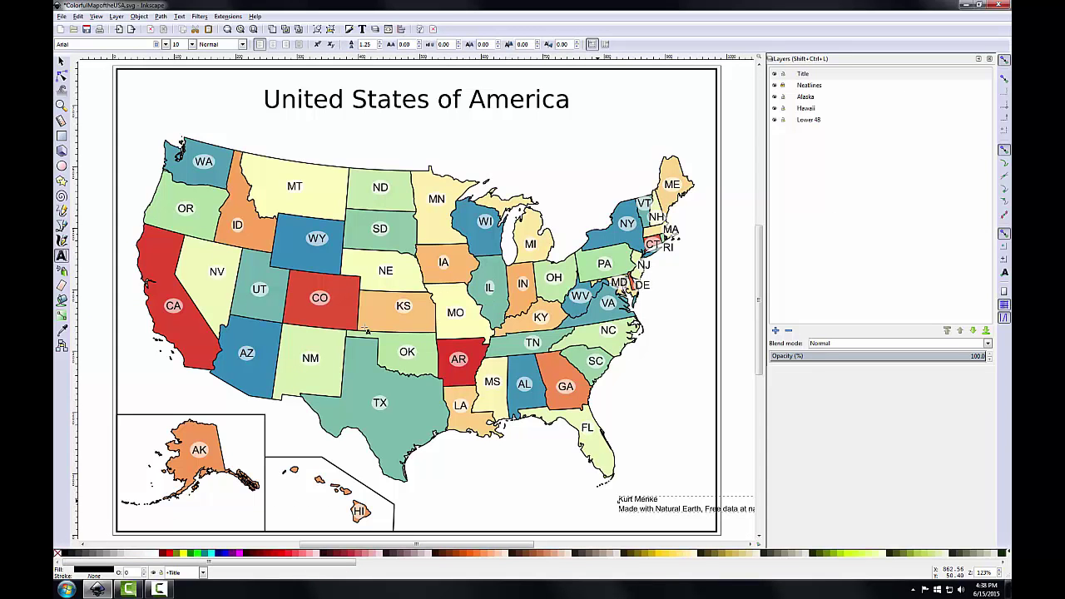
Move the credit text into the frame's lower-right corner and save ColorfulMapoftheUSA.svg.
click(61, 62)
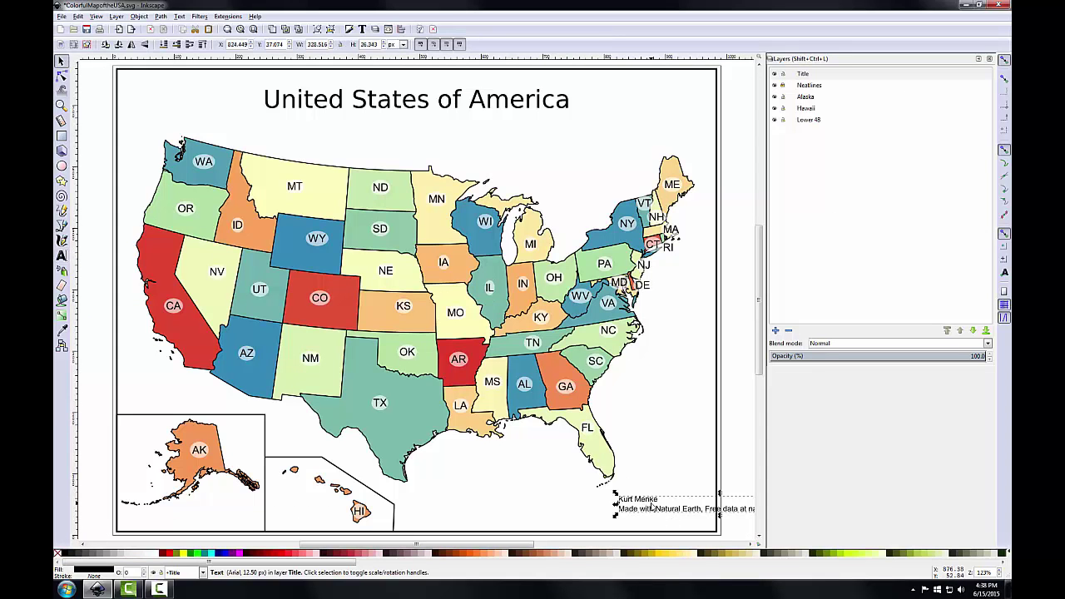
drag(637, 506, 518, 514)
click(735, 485)
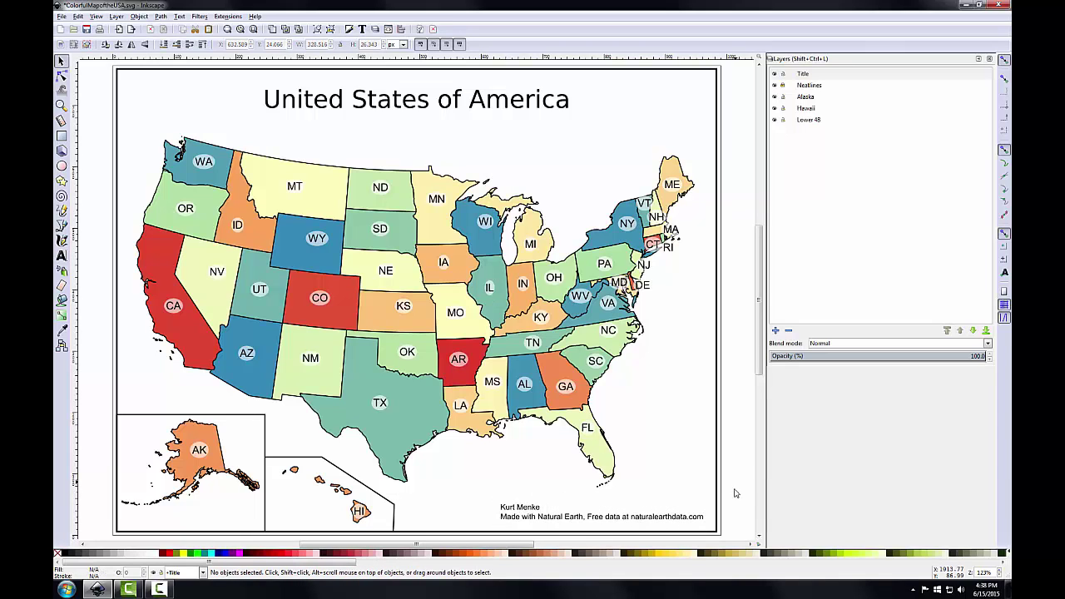
key(ctrl+a)
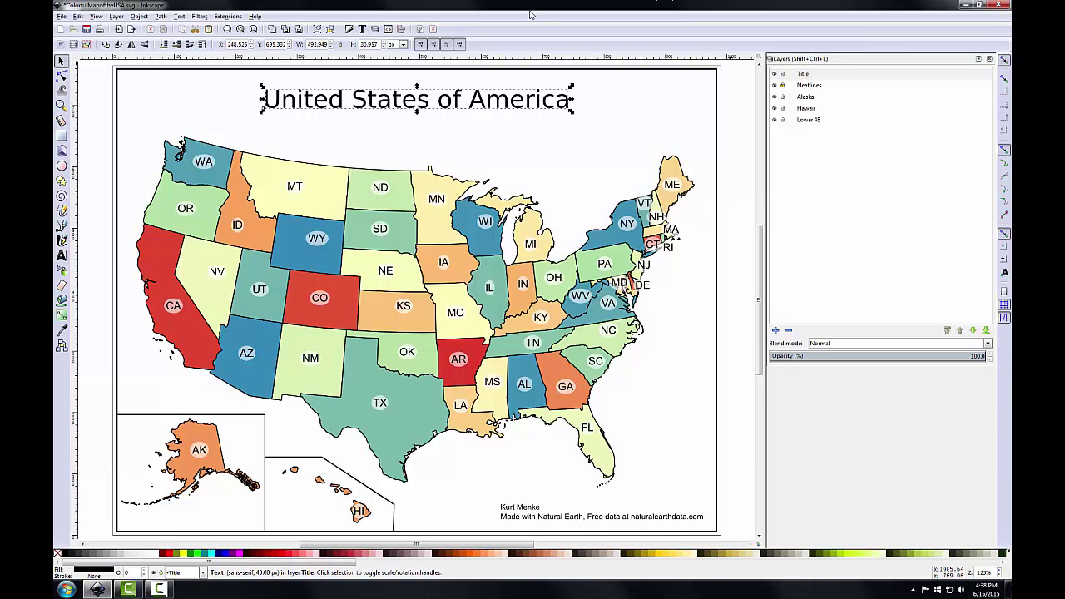
click(86, 30)
Save a PDF copy named ColorfulMapoftheUSA with PDF 1.5 settings in Lab 3 Data.
click(61, 16)
click(83, 100)
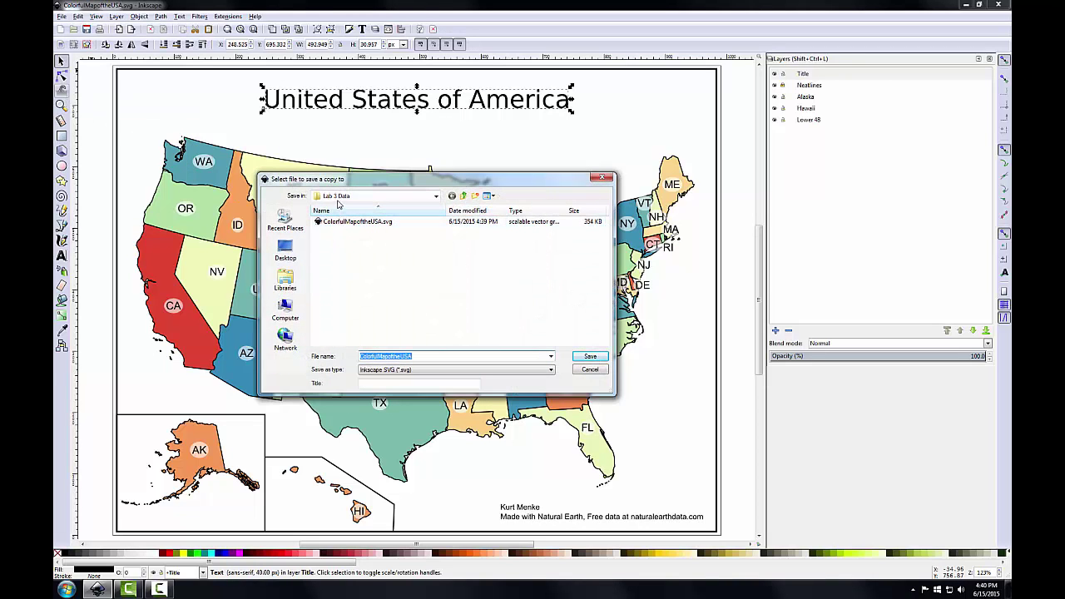
click(431, 371)
scroll(425, 391, up, 4)
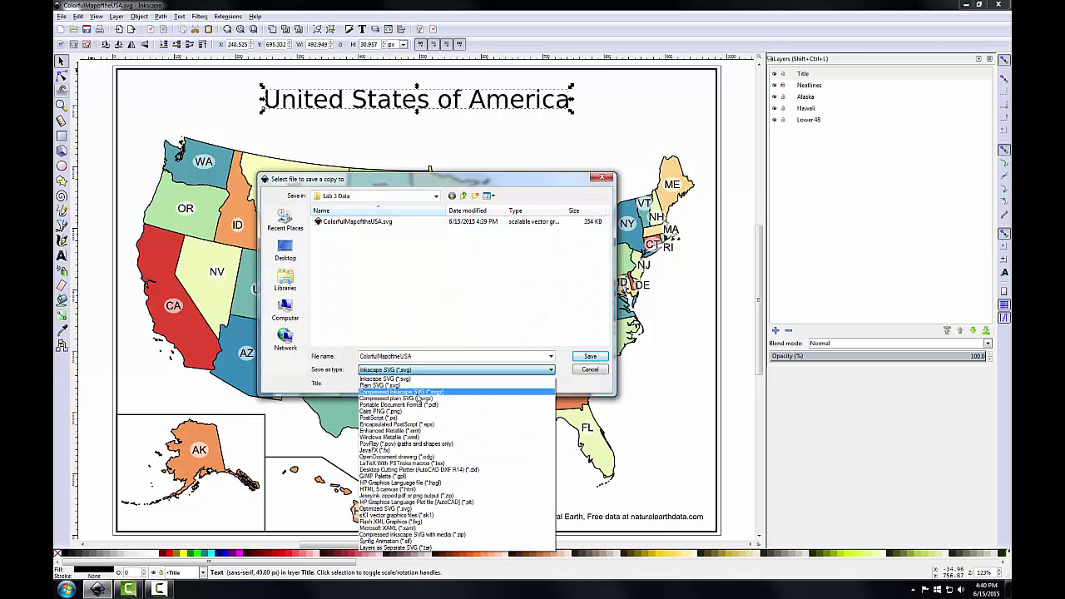
click(416, 398)
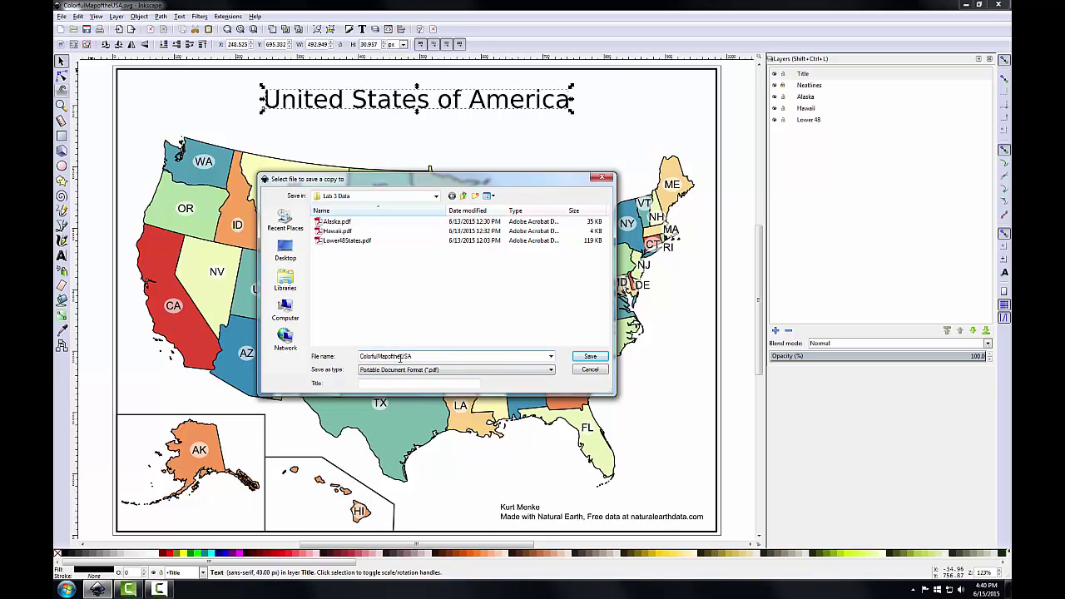
click(587, 357)
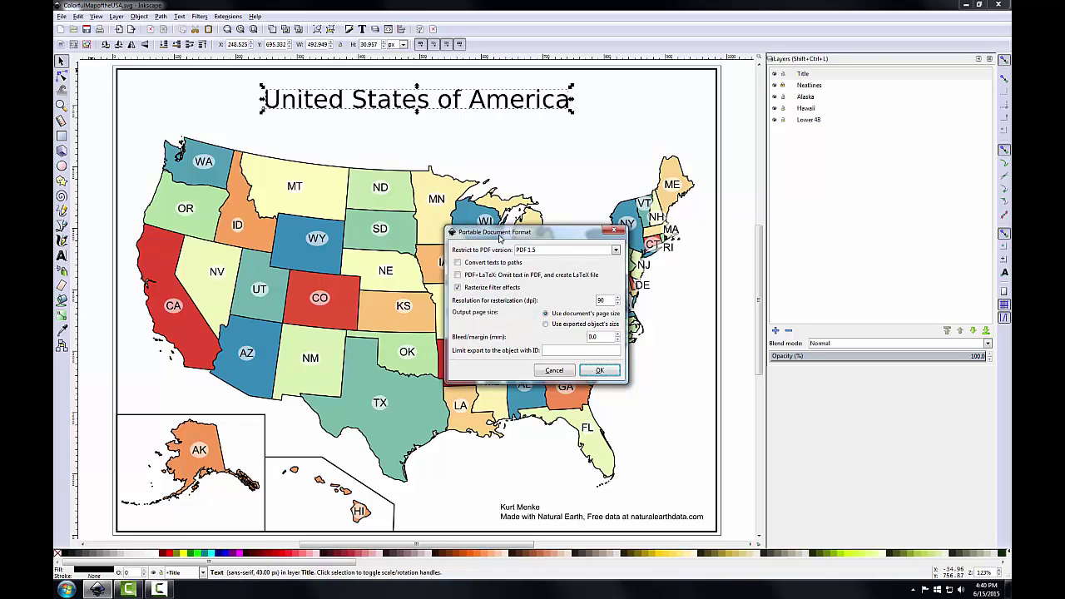
click(599, 370)
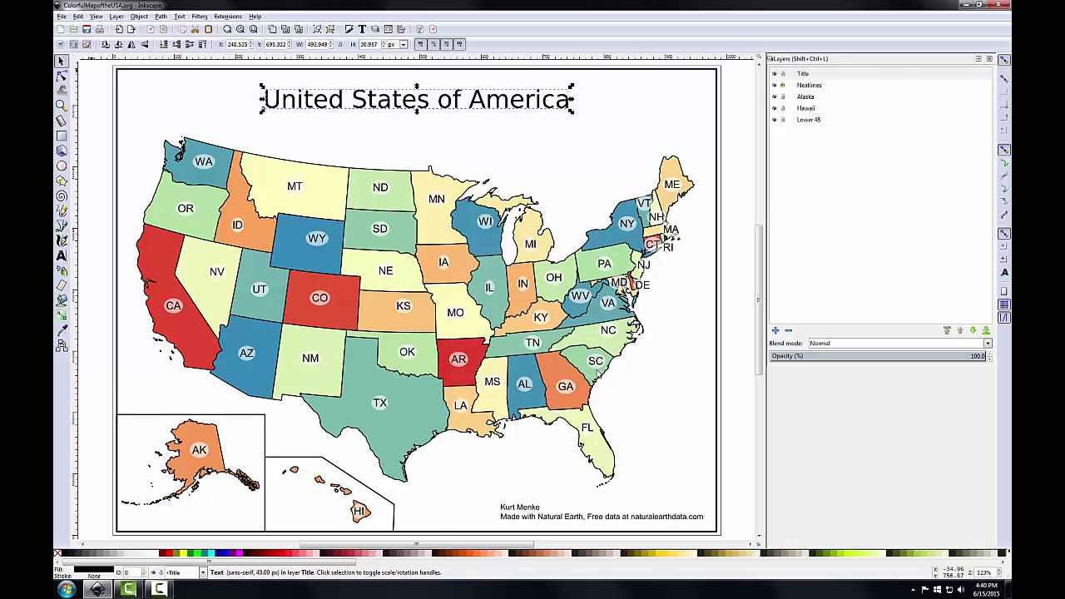